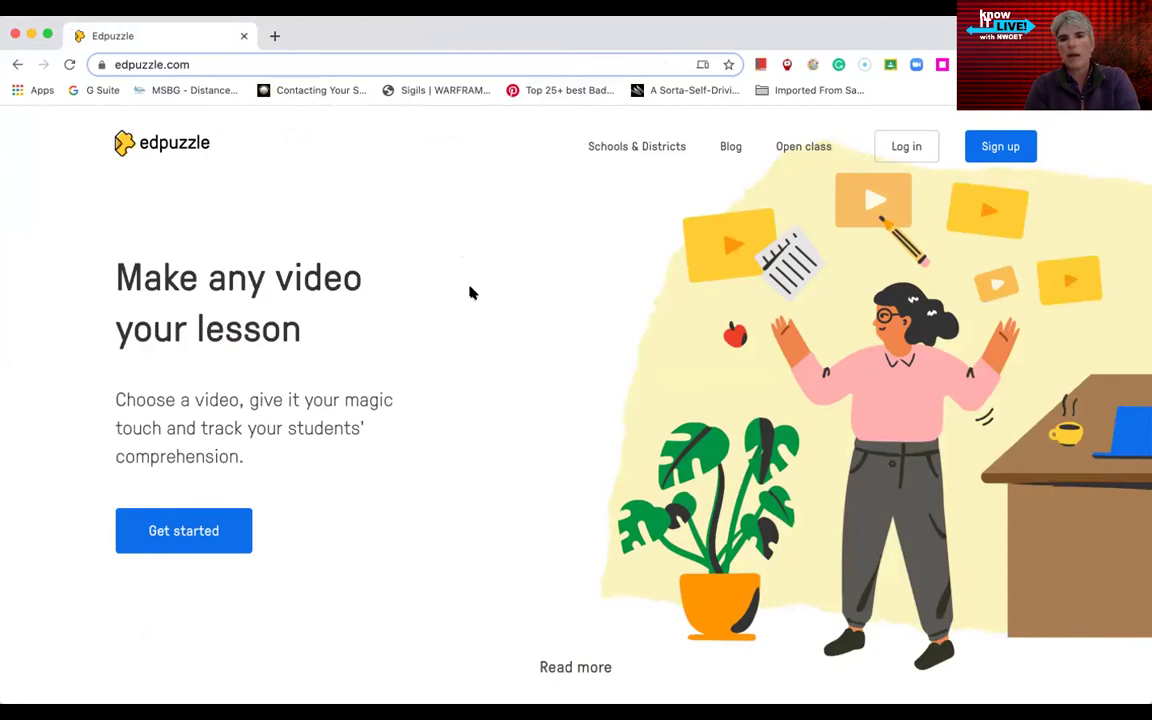
- Begin a new Edpuzzle sign-up as a teacher
click(994, 147)
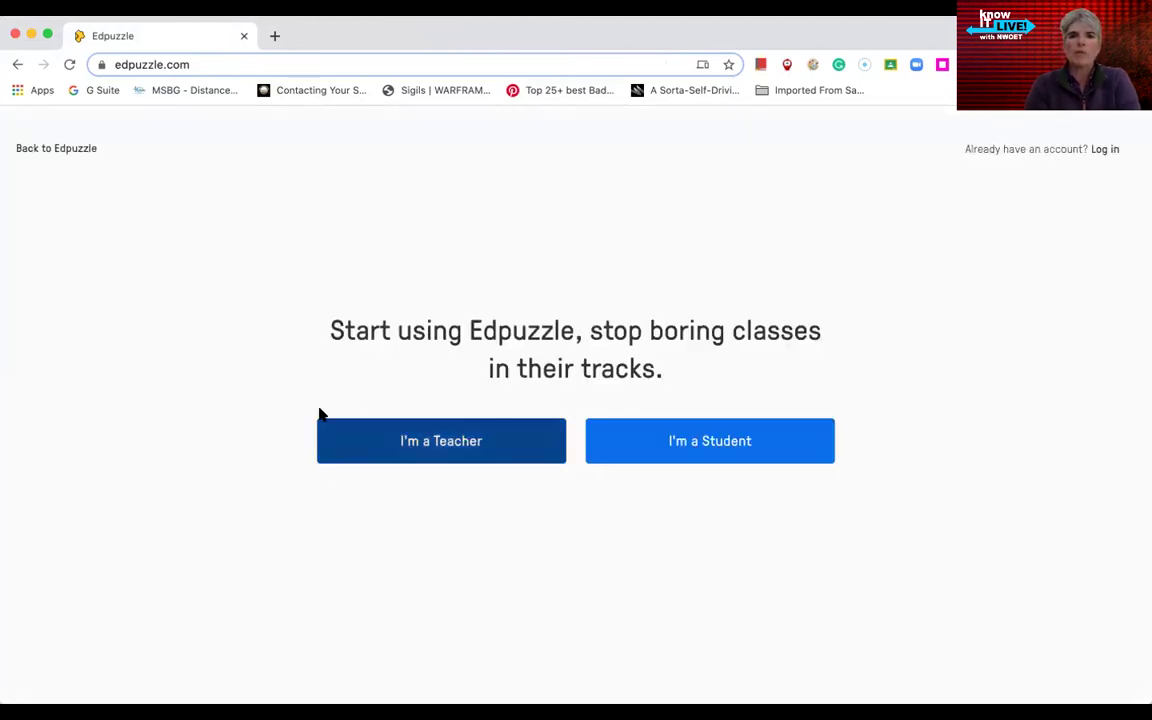
click(434, 452)
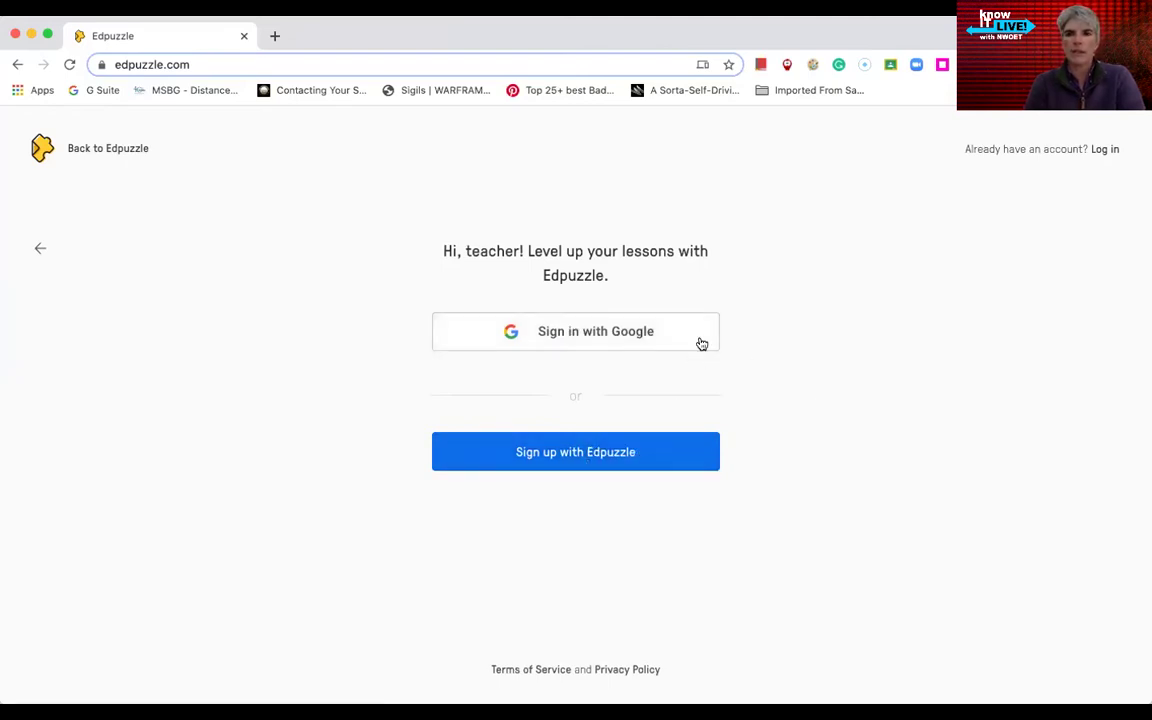
- Sign in with Google and browse the trending videos on the Content home page
click(602, 338)
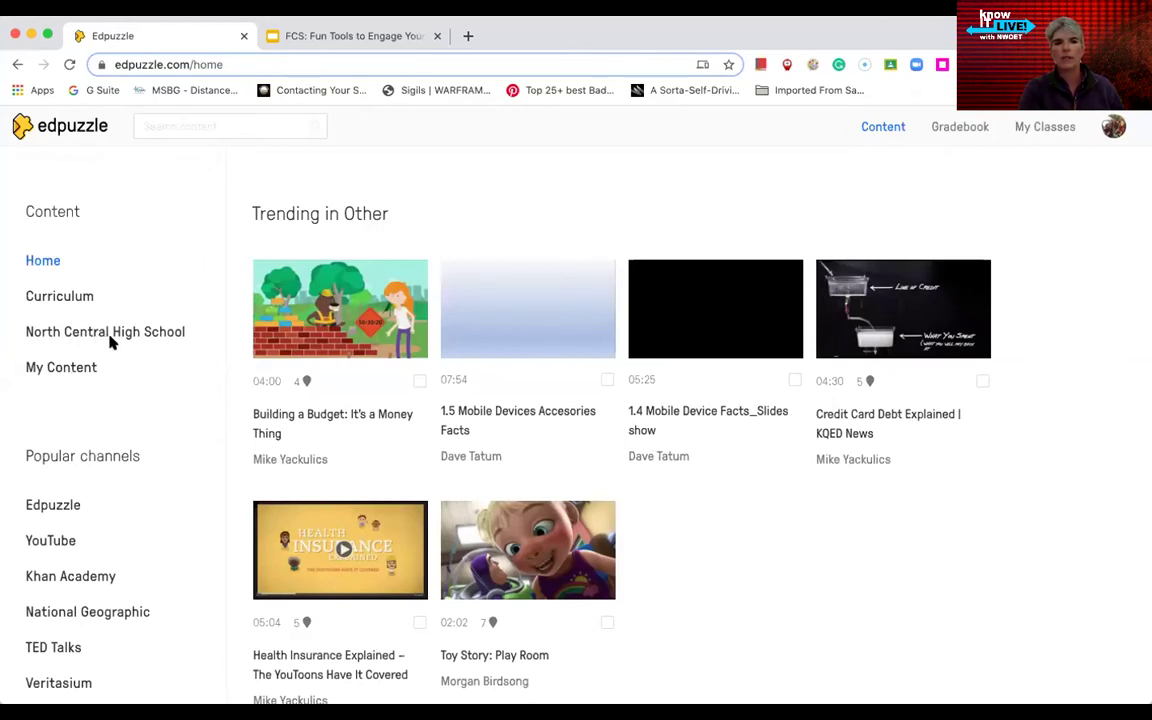
scroll(75, 490, down, 3)
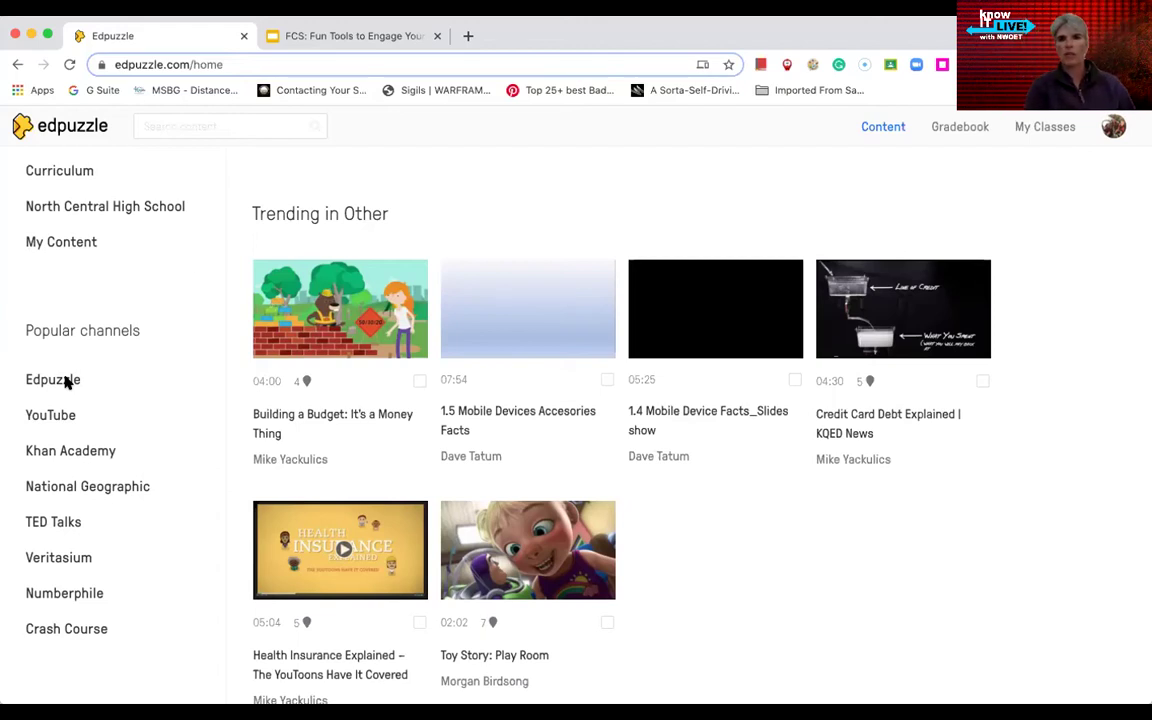
- Check the empty Gradebook, then open My Classes and cancel the Google Classroom consent prompt
click(968, 126)
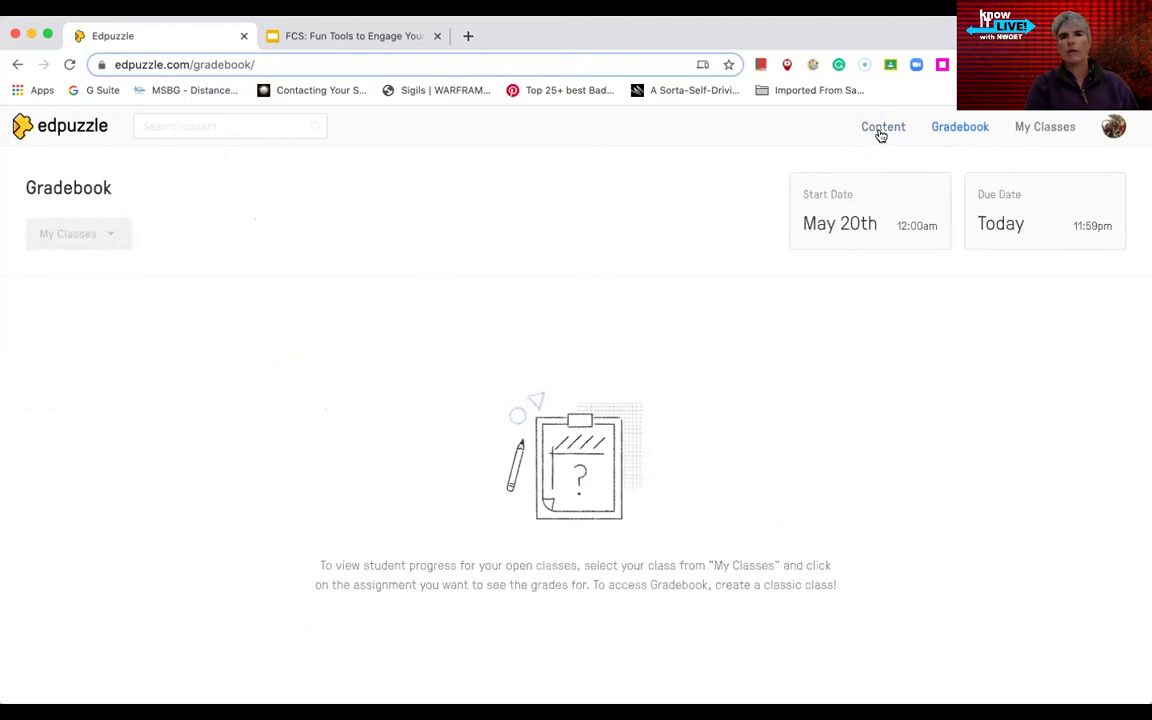
click(1045, 129)
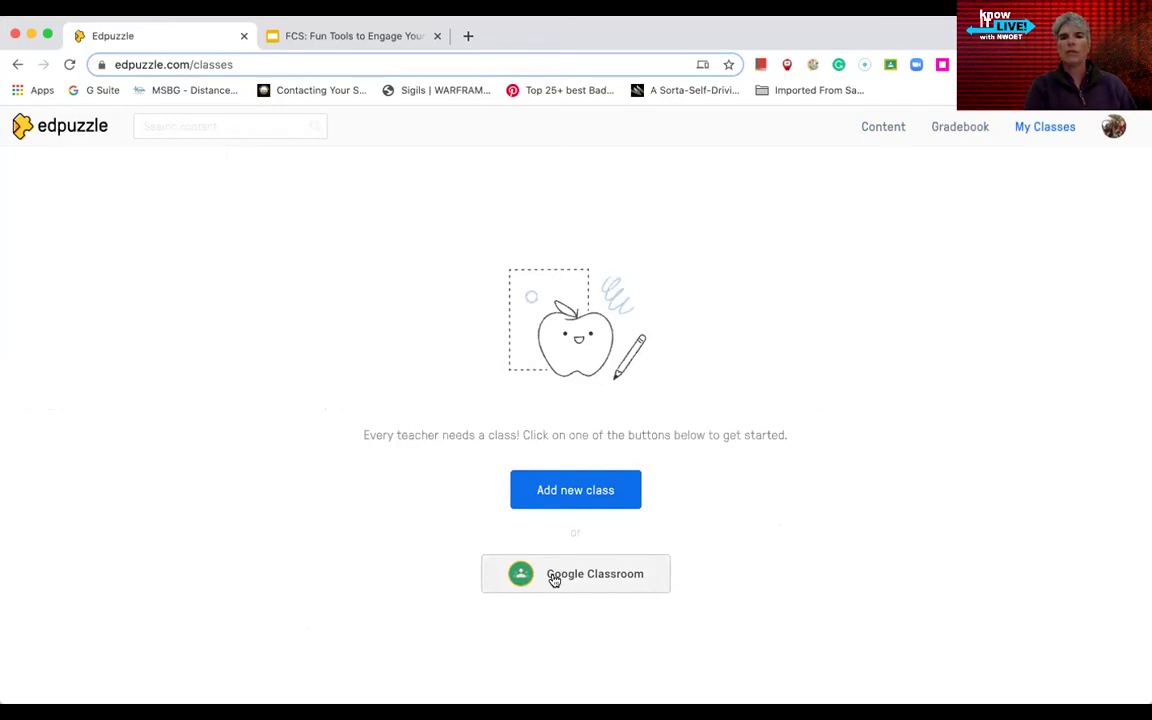
click(555, 578)
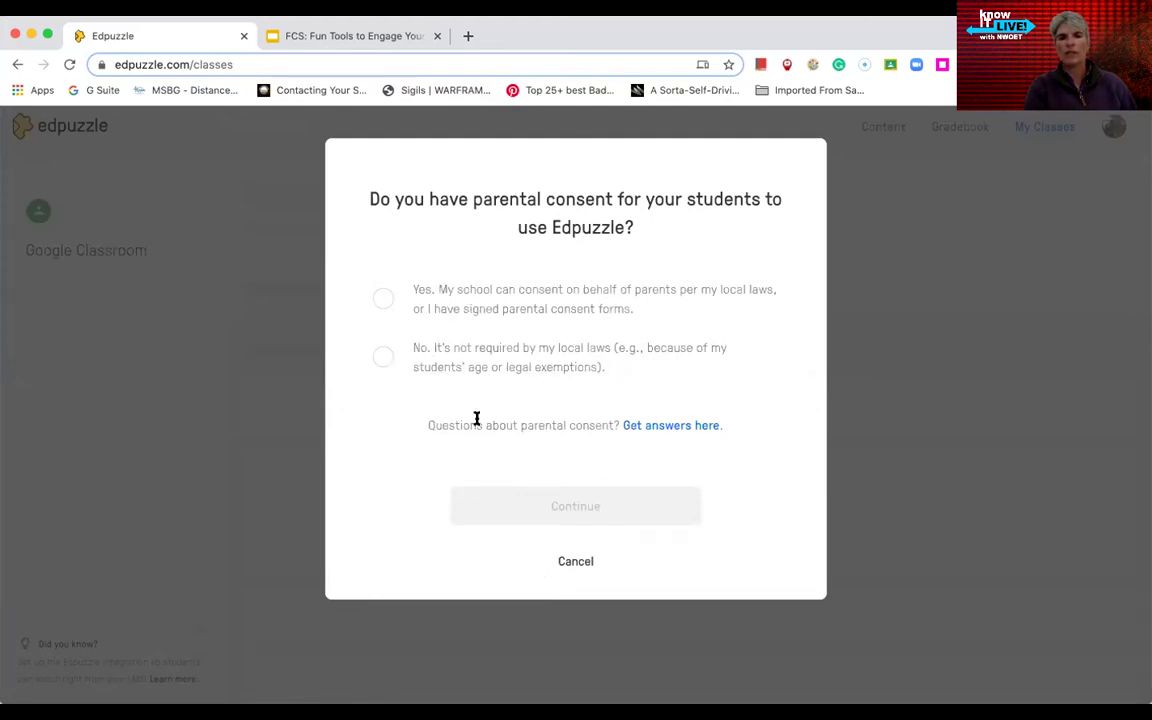
click(577, 561)
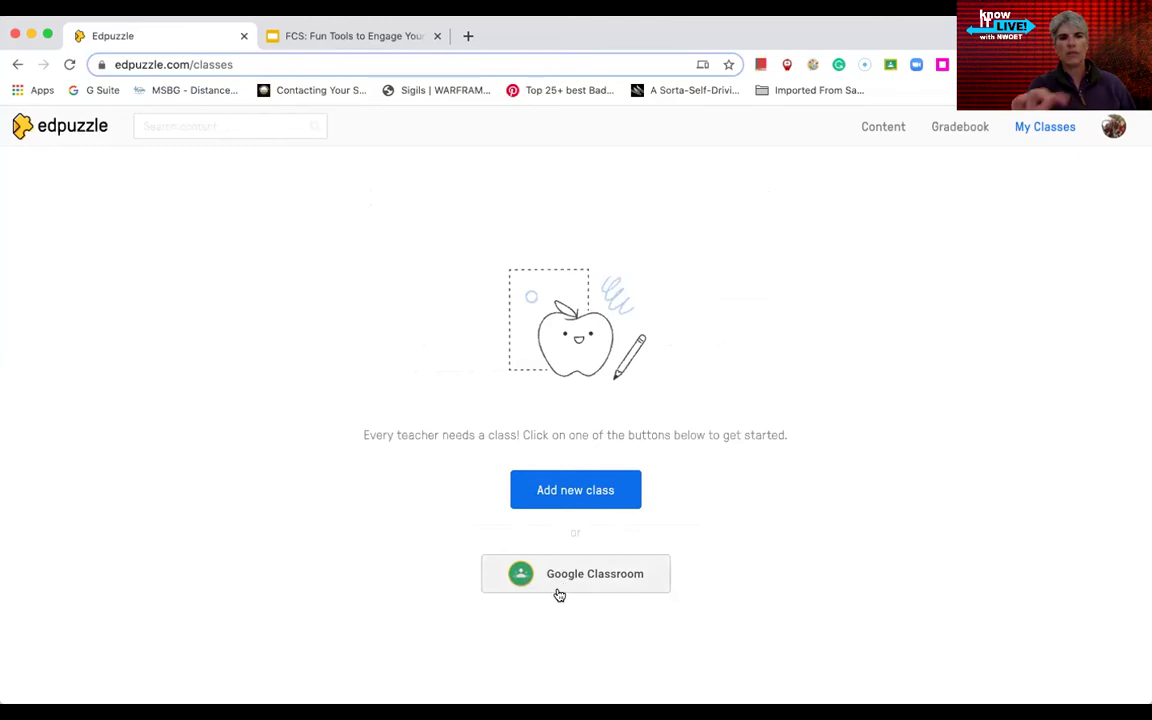
- Fill in a new Classic class named 'My First Class Example', briefly checking the Import class option
click(586, 501)
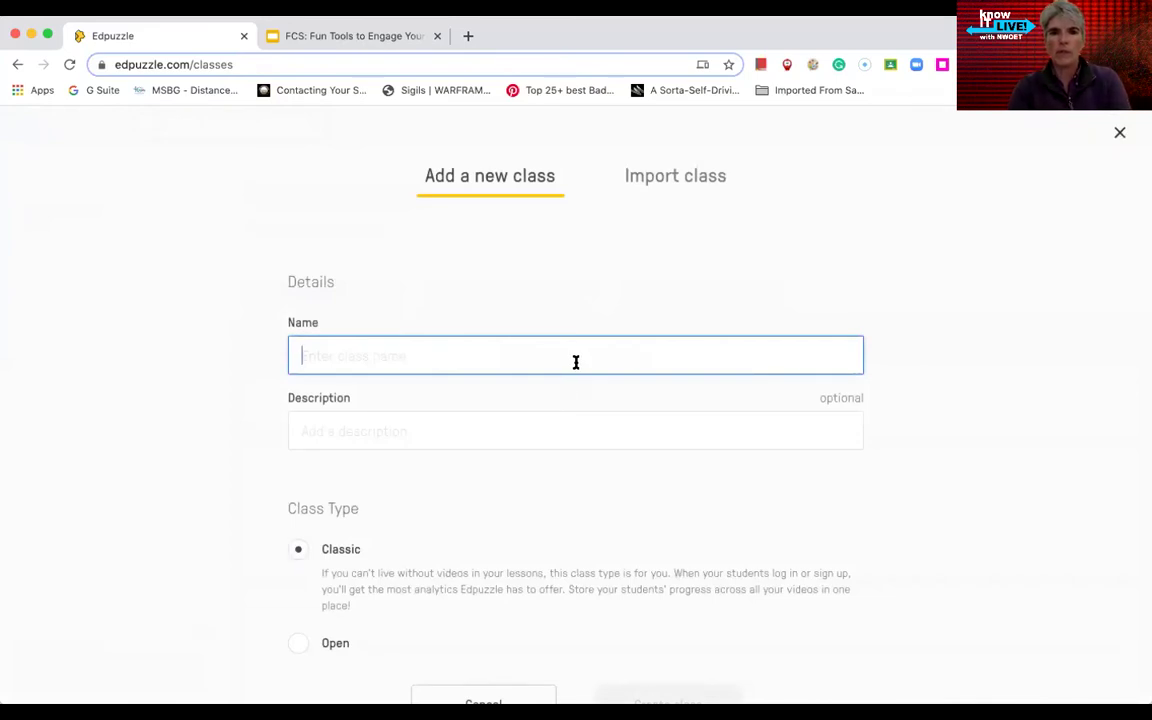
text(My )
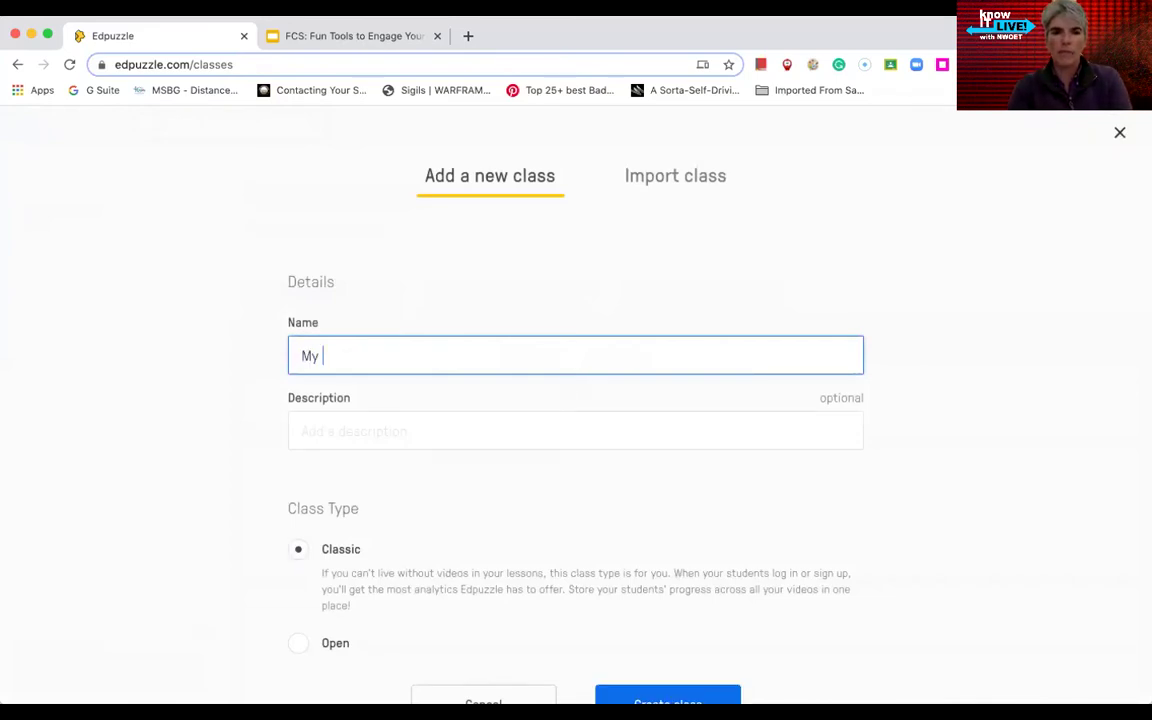
text(First Class )
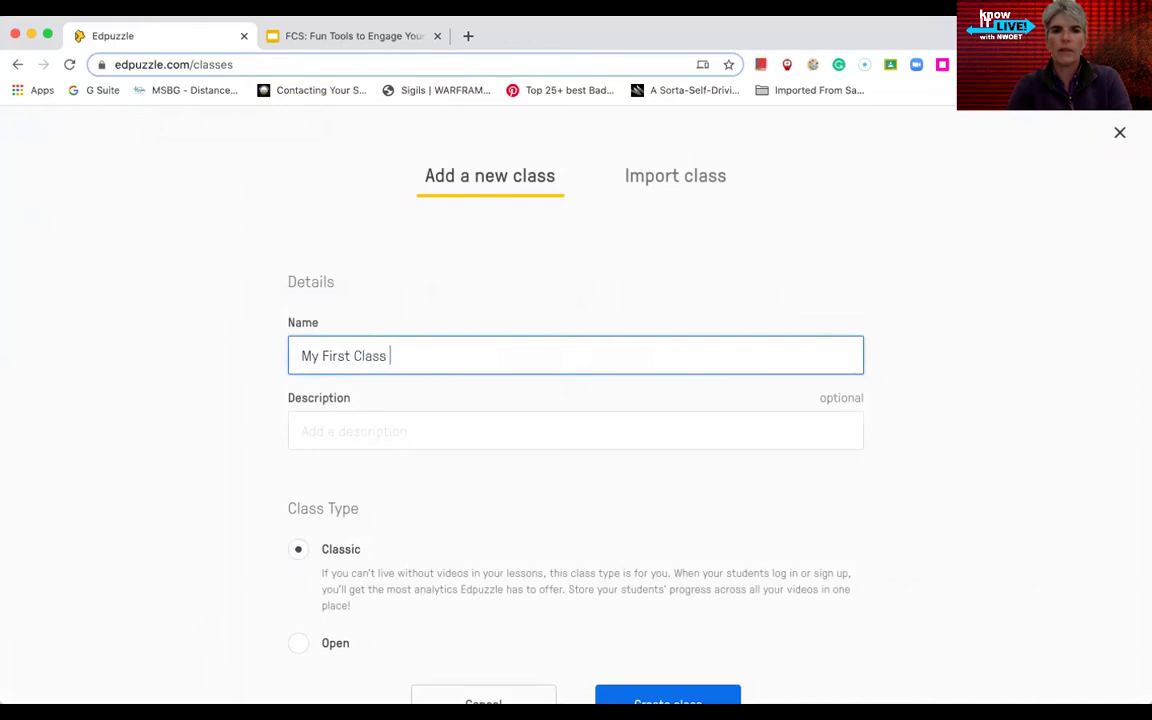
text(Example)
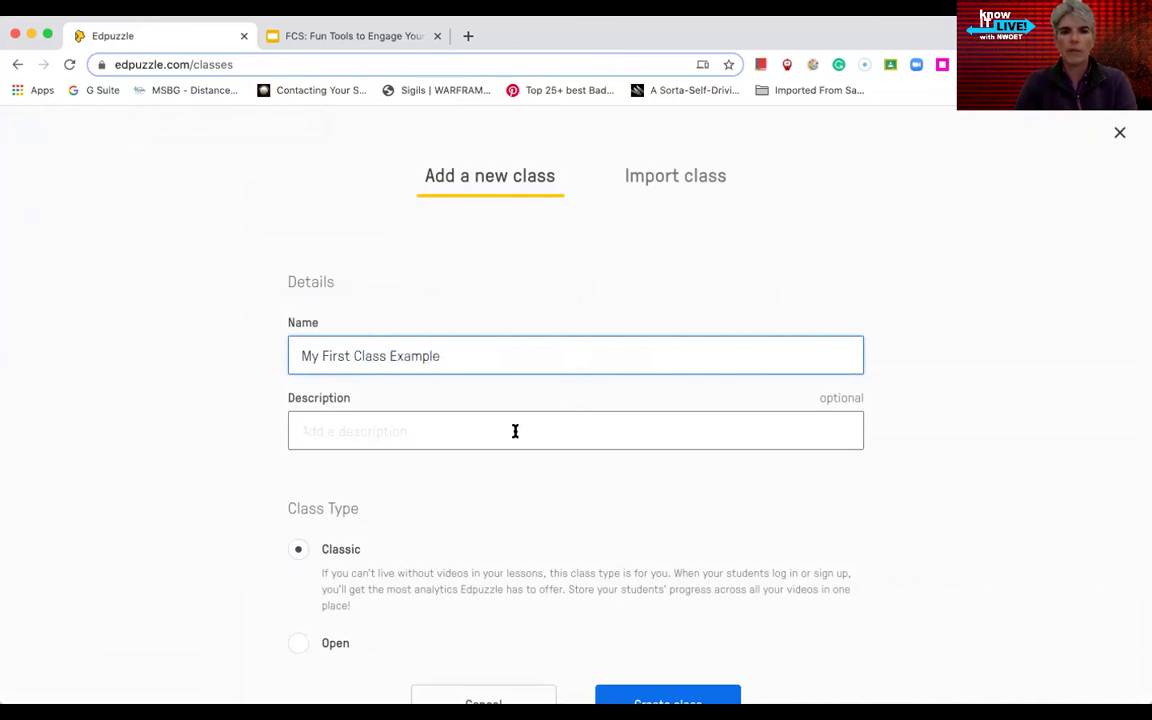
scroll(419, 541, down, 2)
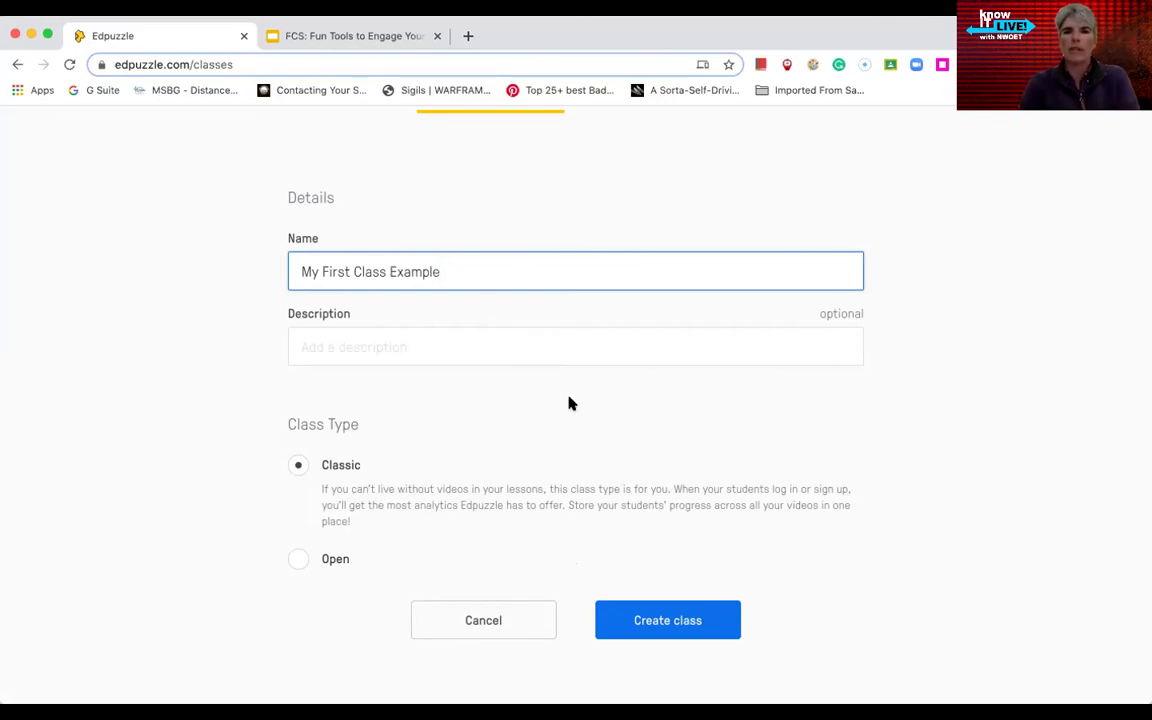
scroll(590, 360, up, 2)
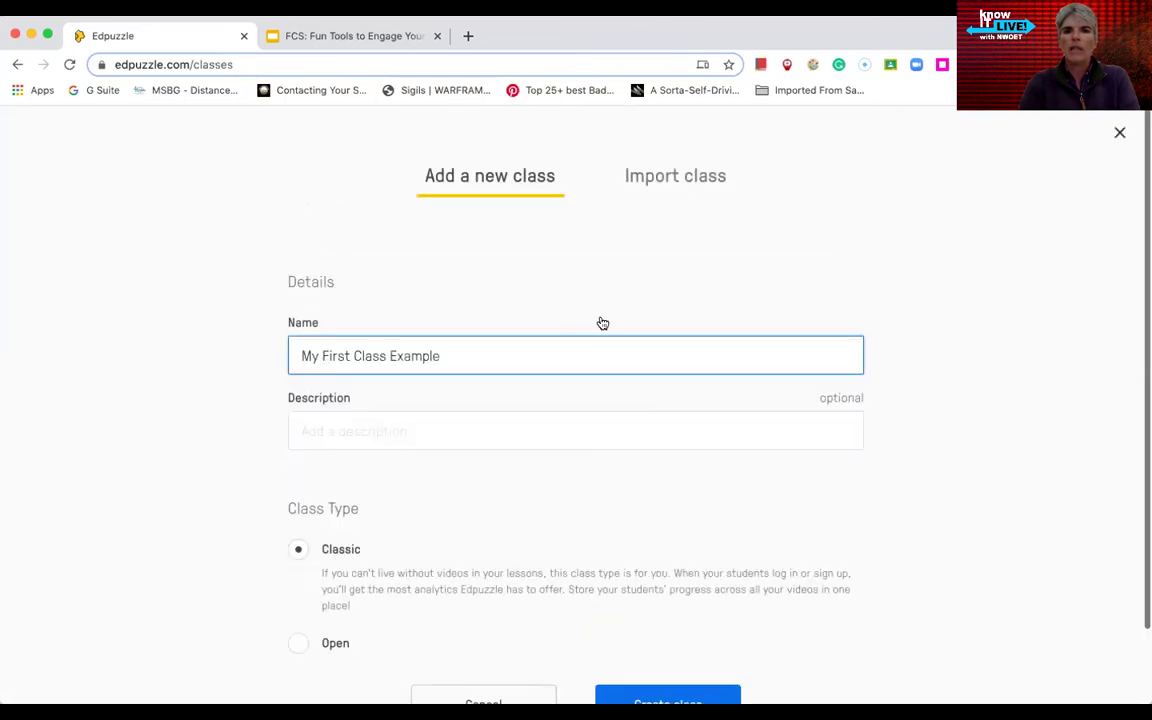
click(688, 179)
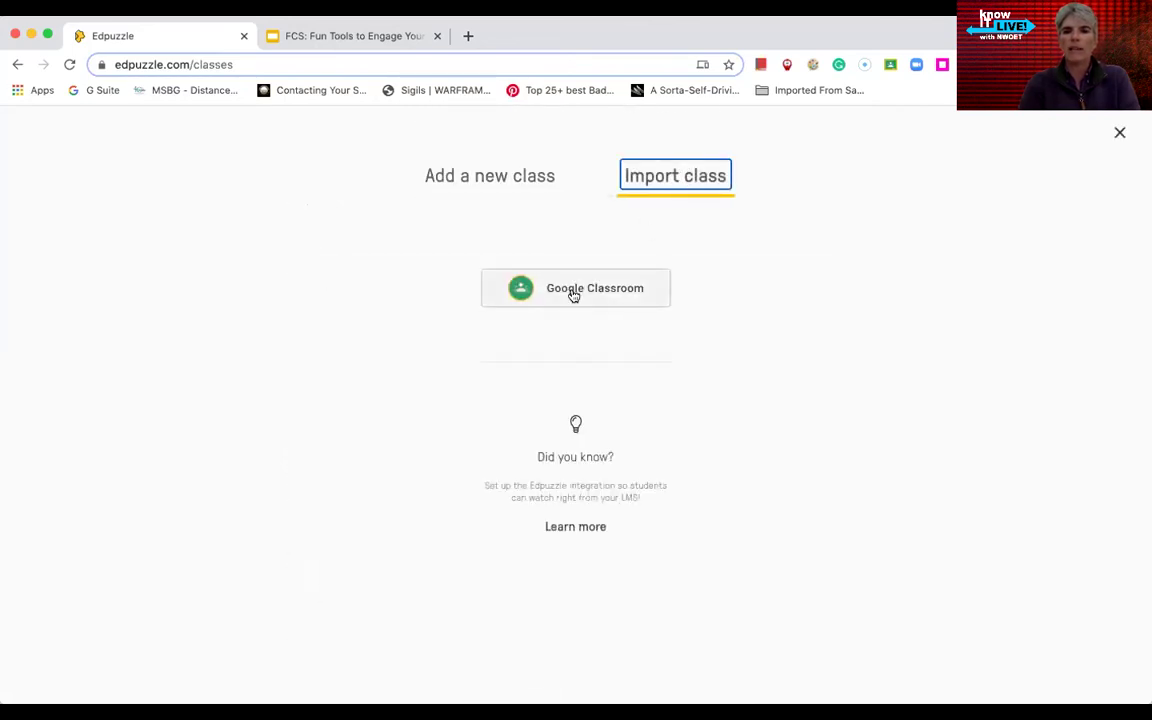
click(483, 179)
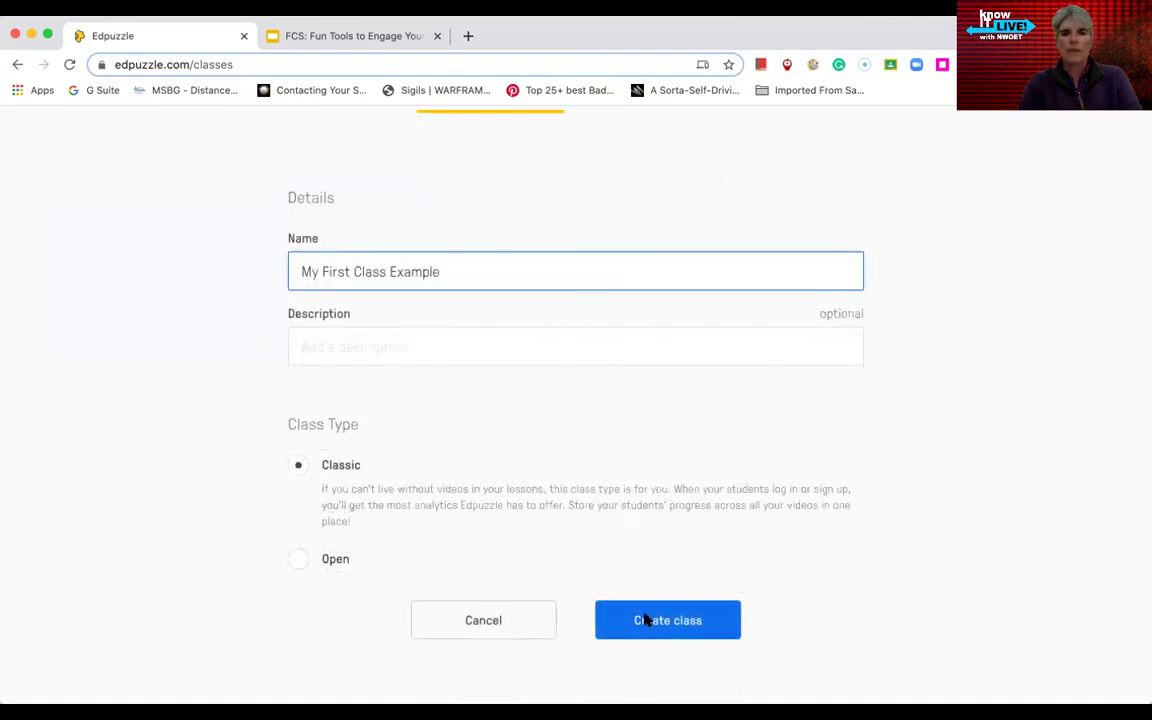
- Create 'My First Class Example', view its Students tab, and lock then unlock the classroom
click(691, 625)
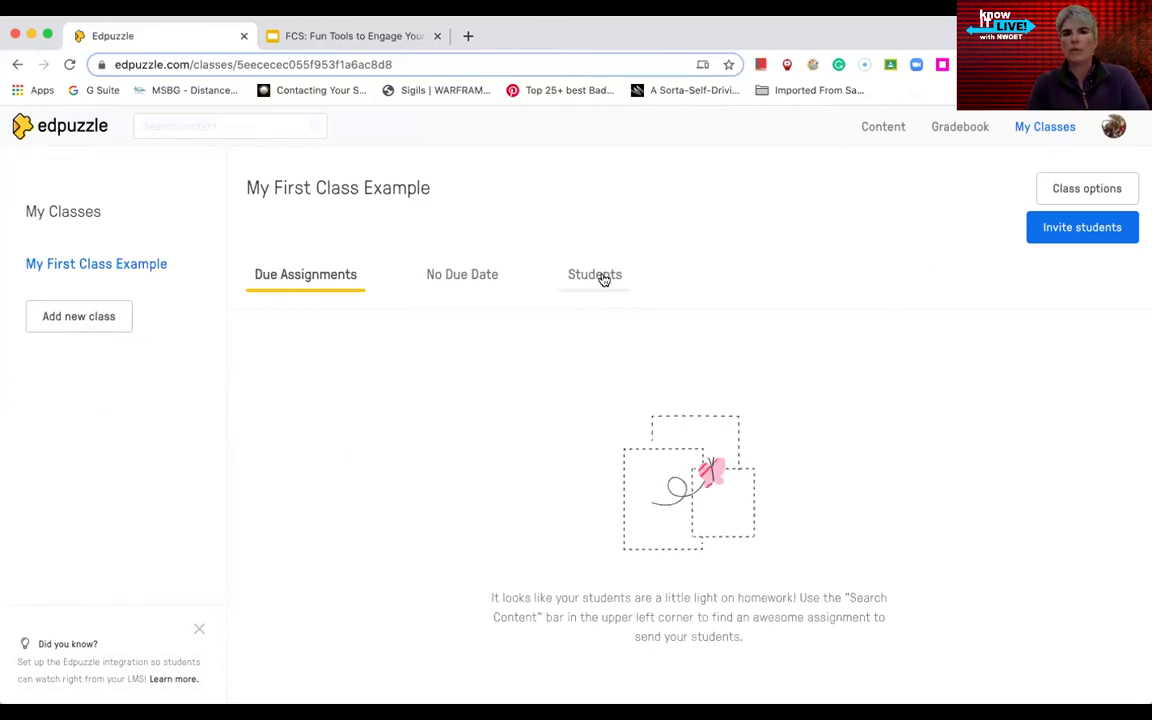
click(593, 276)
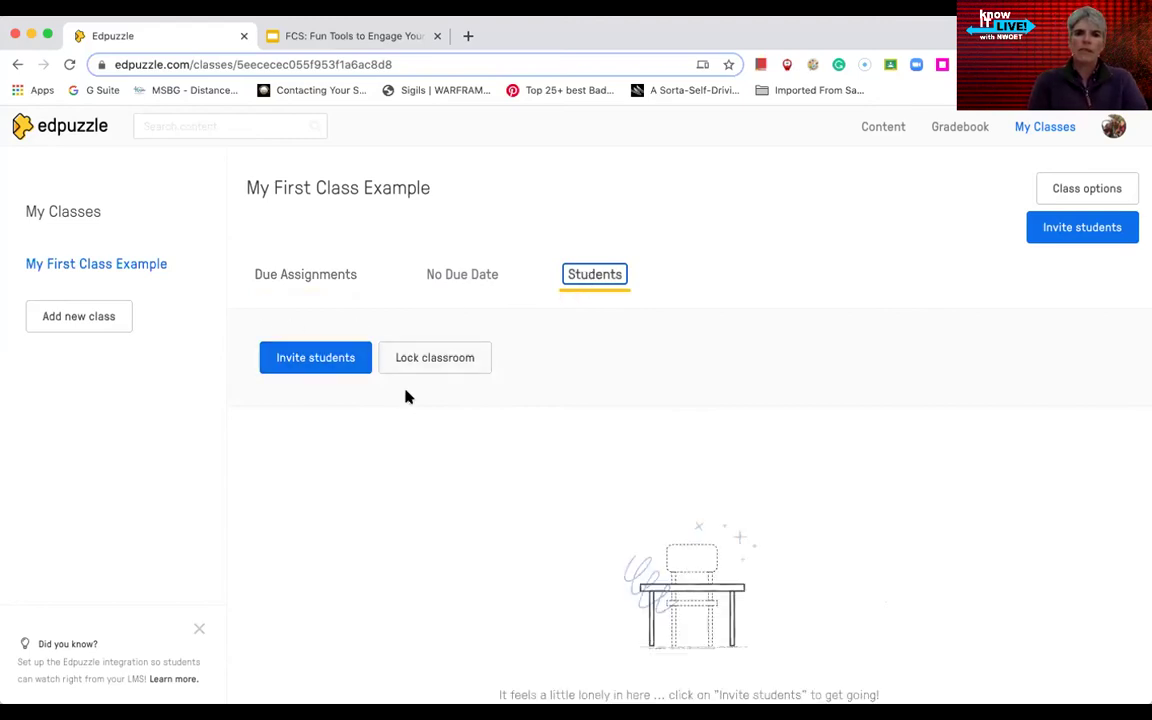
click(450, 365)
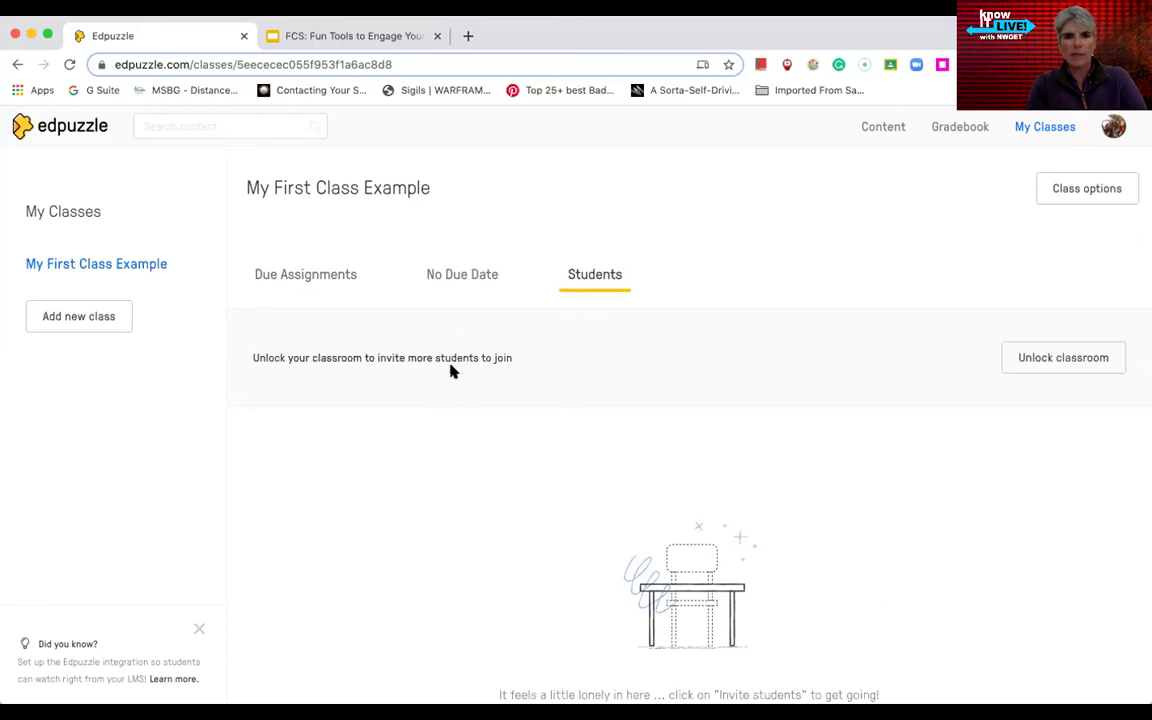
click(1082, 368)
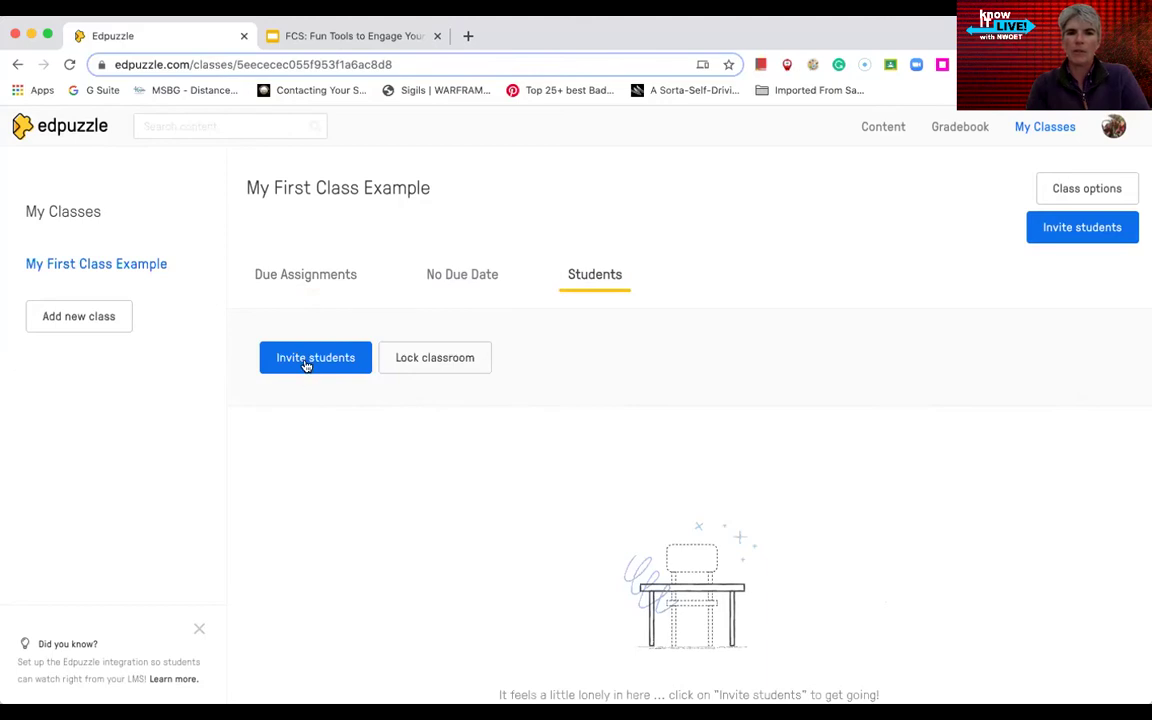
- Invite students, confirm parental consent, select the class join code, then close the dialog
click(309, 356)
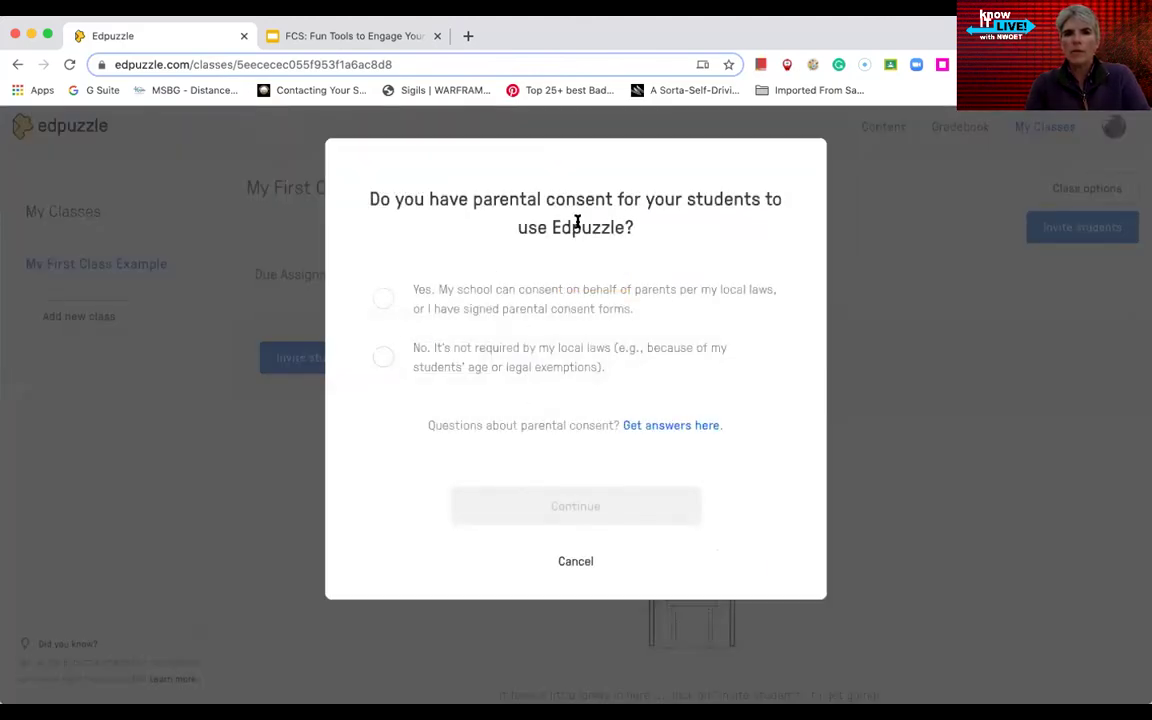
click(383, 298)
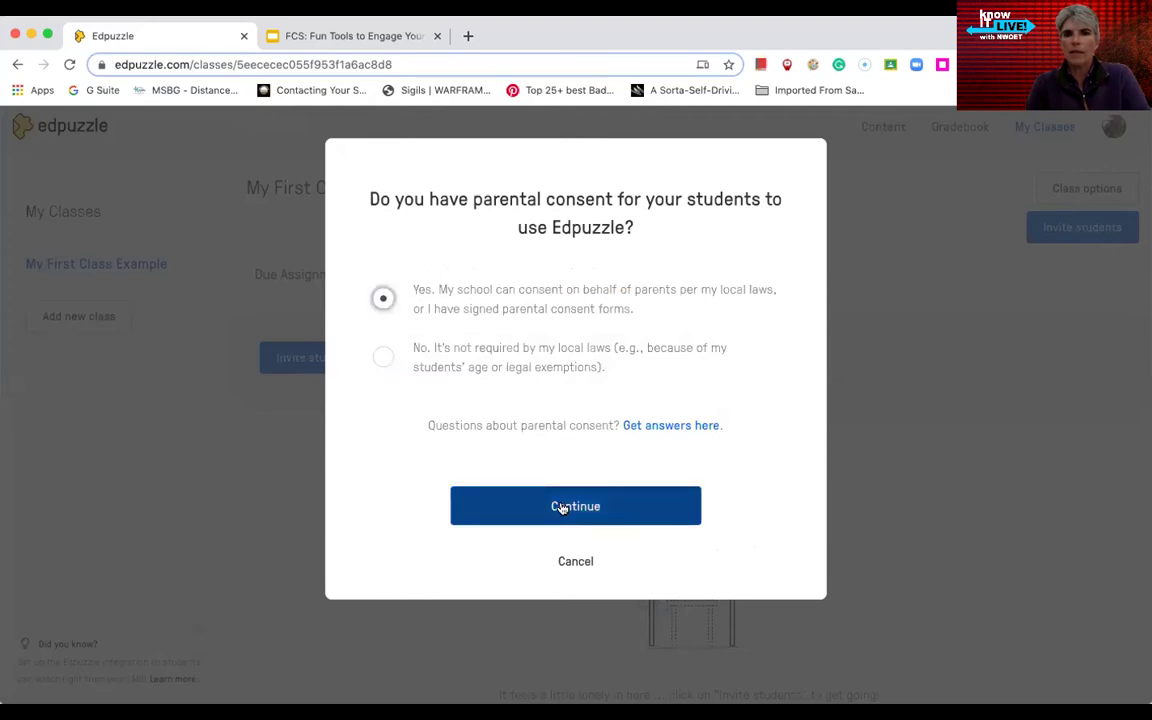
click(563, 507)
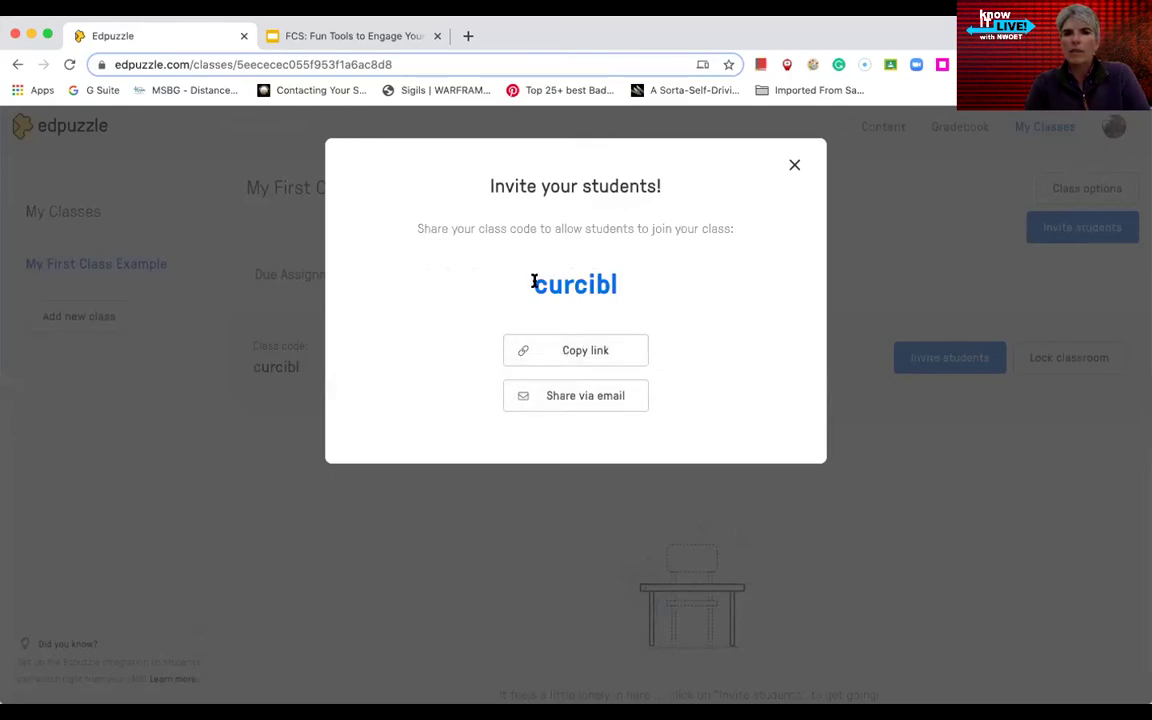
double_click(569, 284)
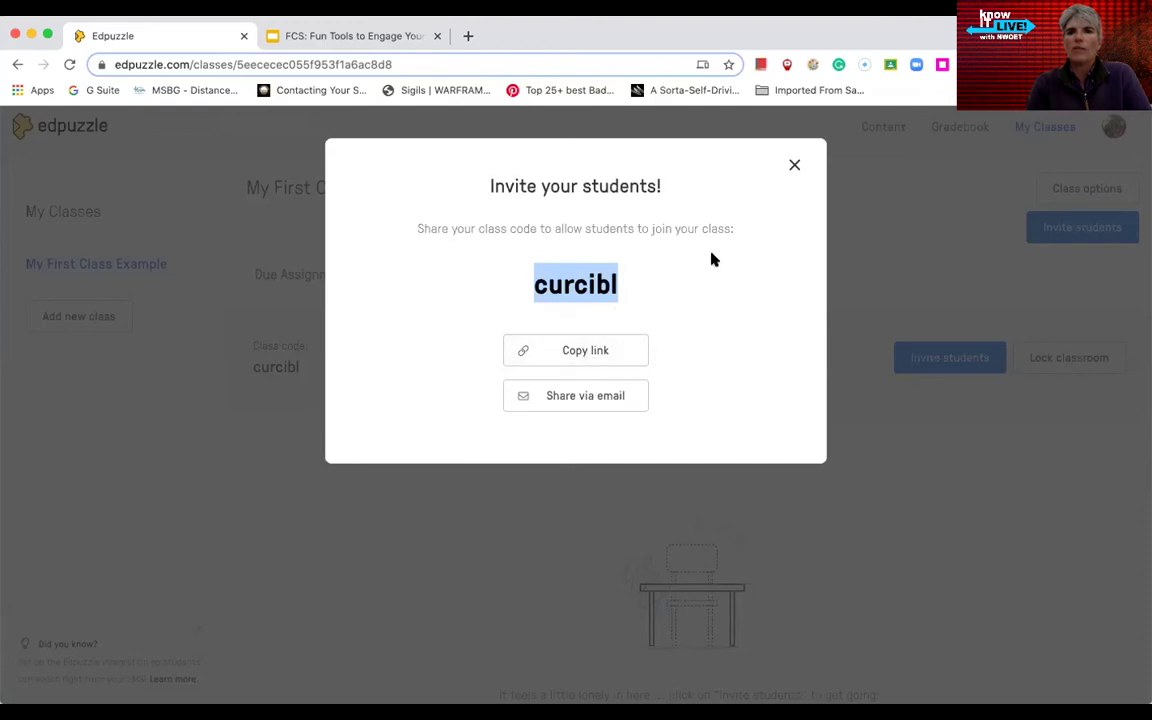
click(793, 167)
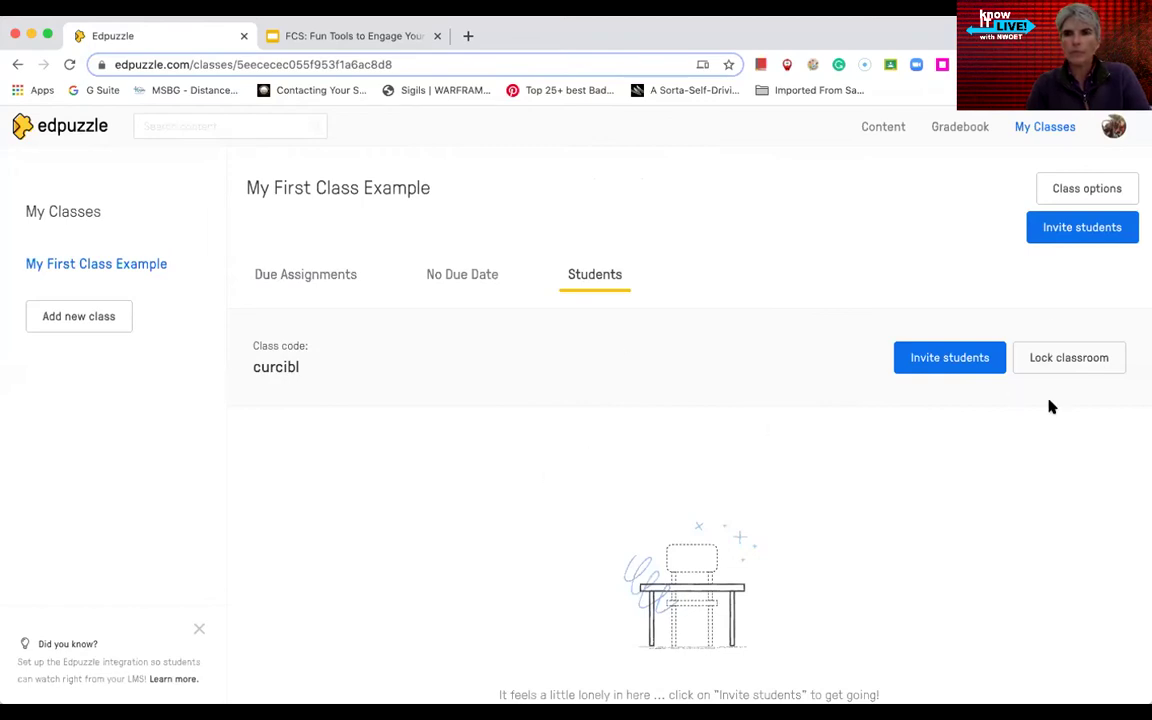
- Look through the class options for My First Class Example, then close them
click(1088, 191)
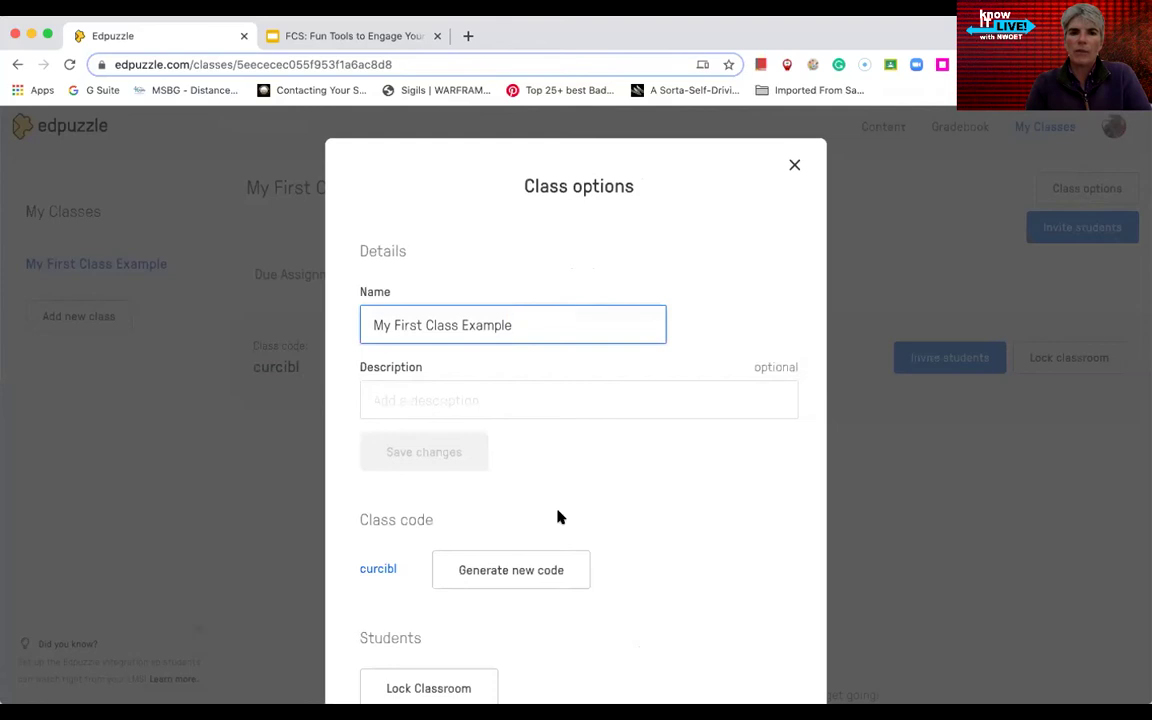
scroll(566, 401, down, 3)
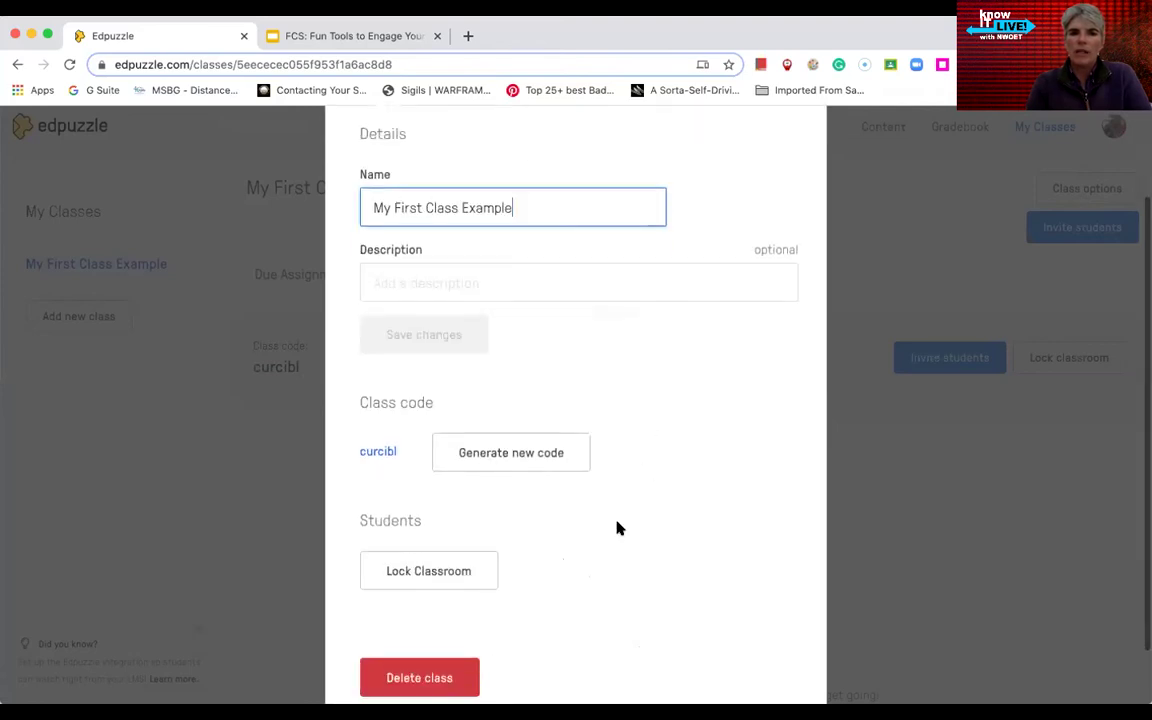
scroll(617, 527, down, 2)
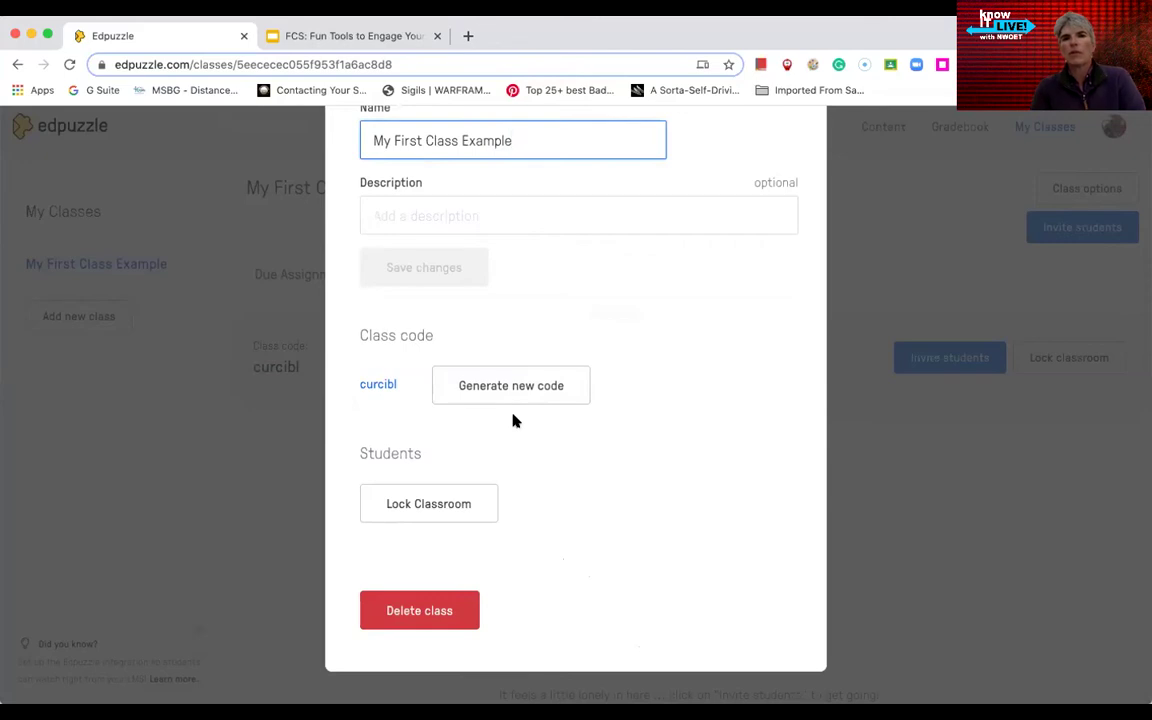
scroll(697, 304, up, 3)
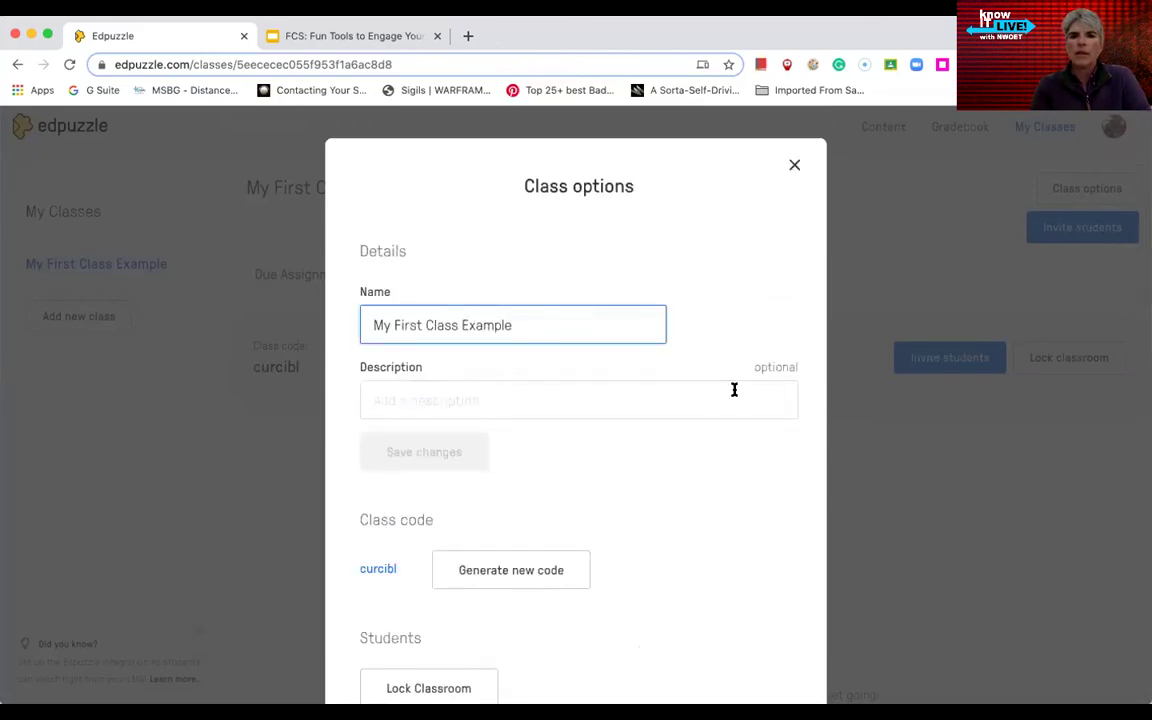
scroll(733, 391, down, 3)
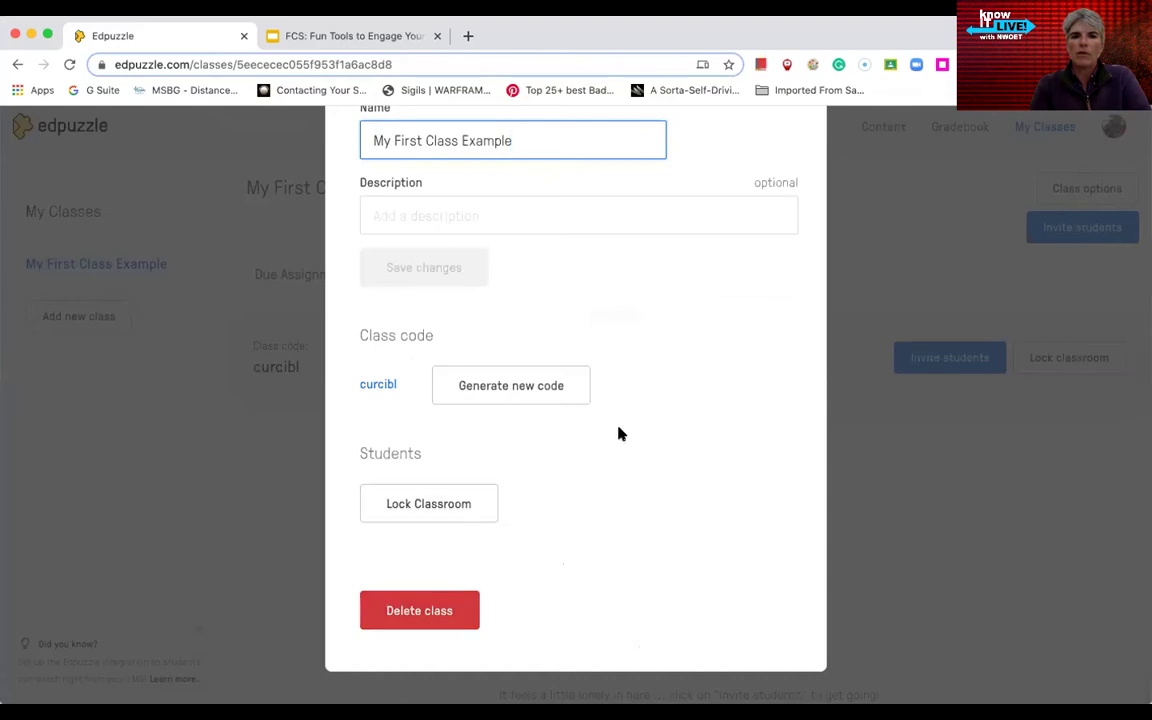
scroll(737, 186, up, 3)
click(794, 164)
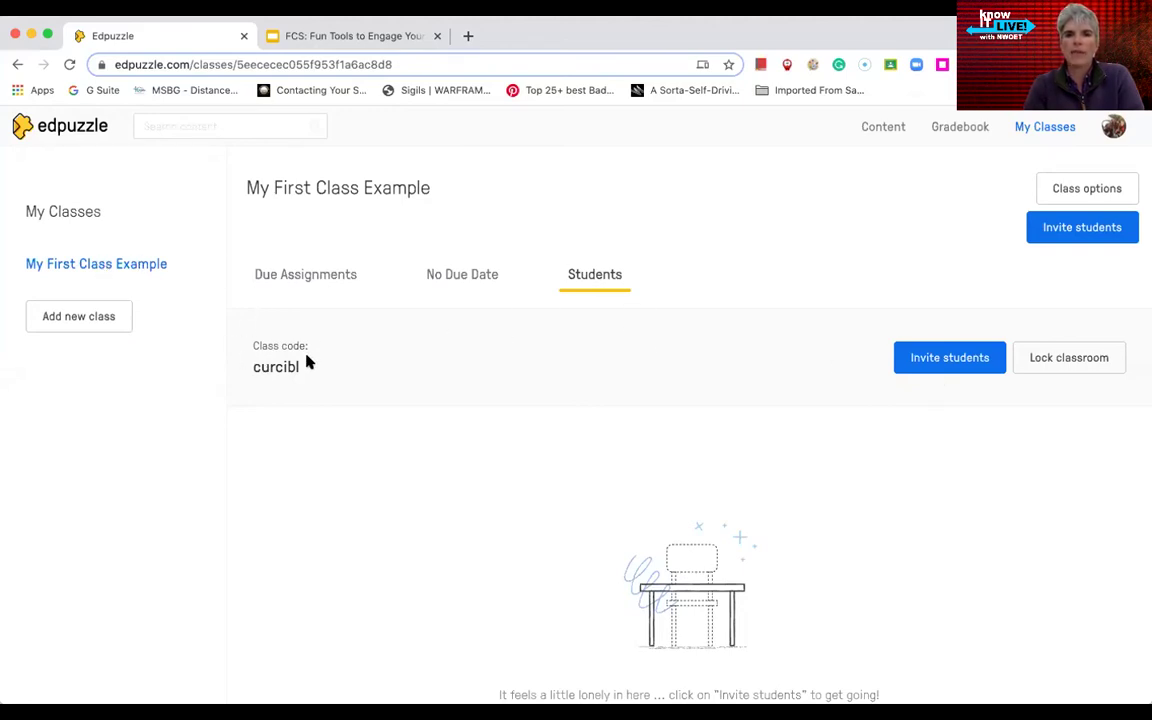
- Add a new class from Google Classroom and scroll the list of available classes
click(80, 318)
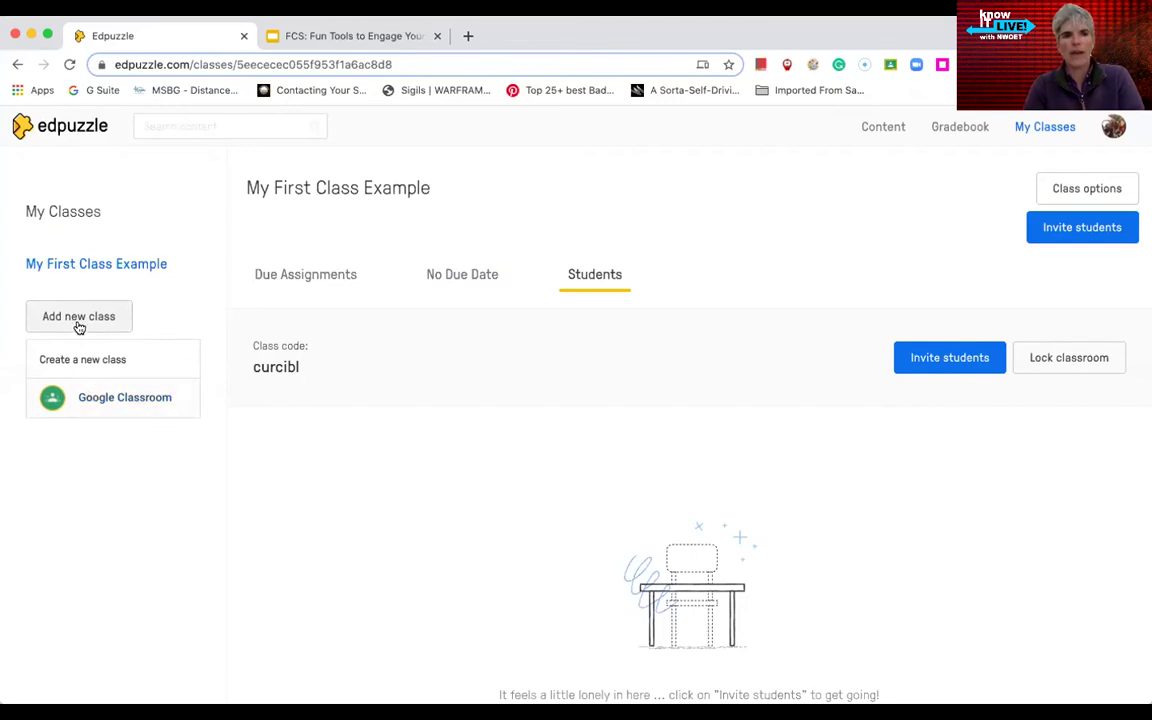
click(90, 396)
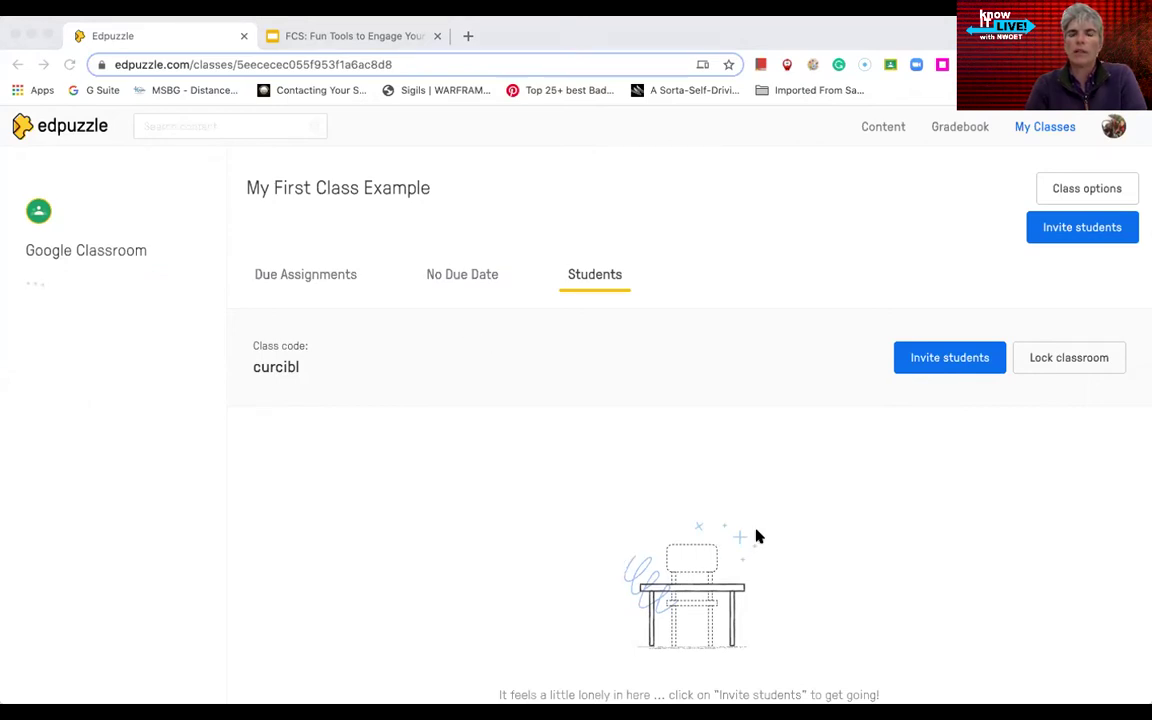
click(485, 467)
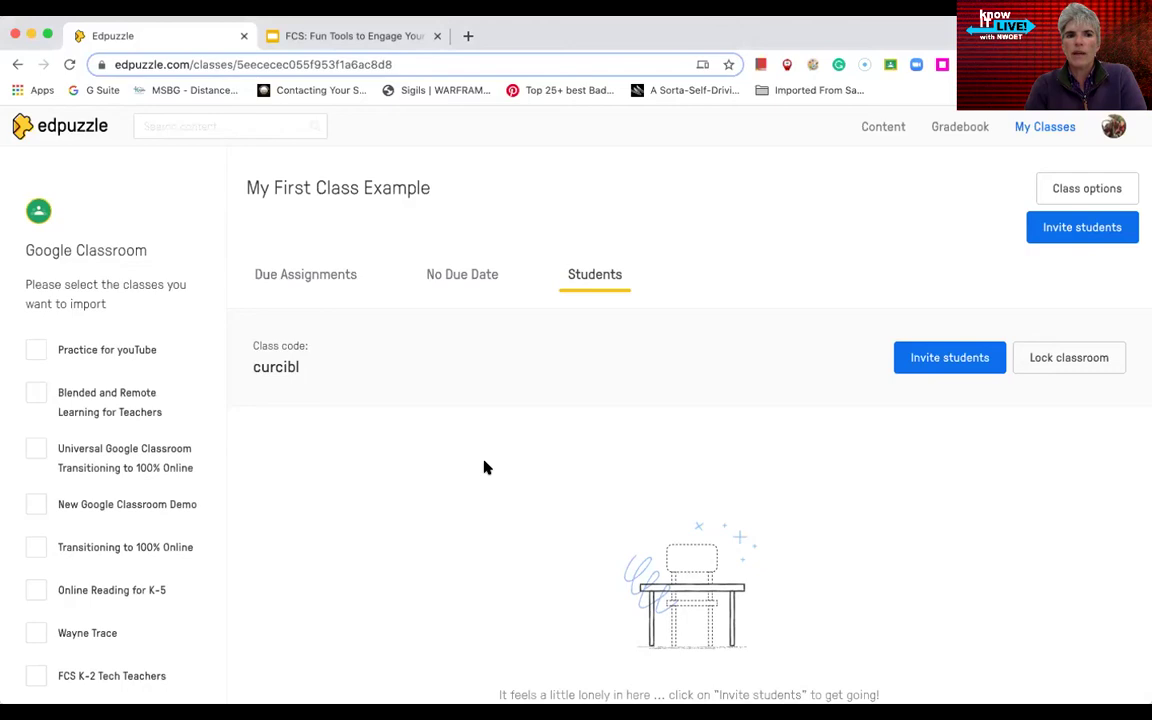
scroll(69, 473, down, 1)
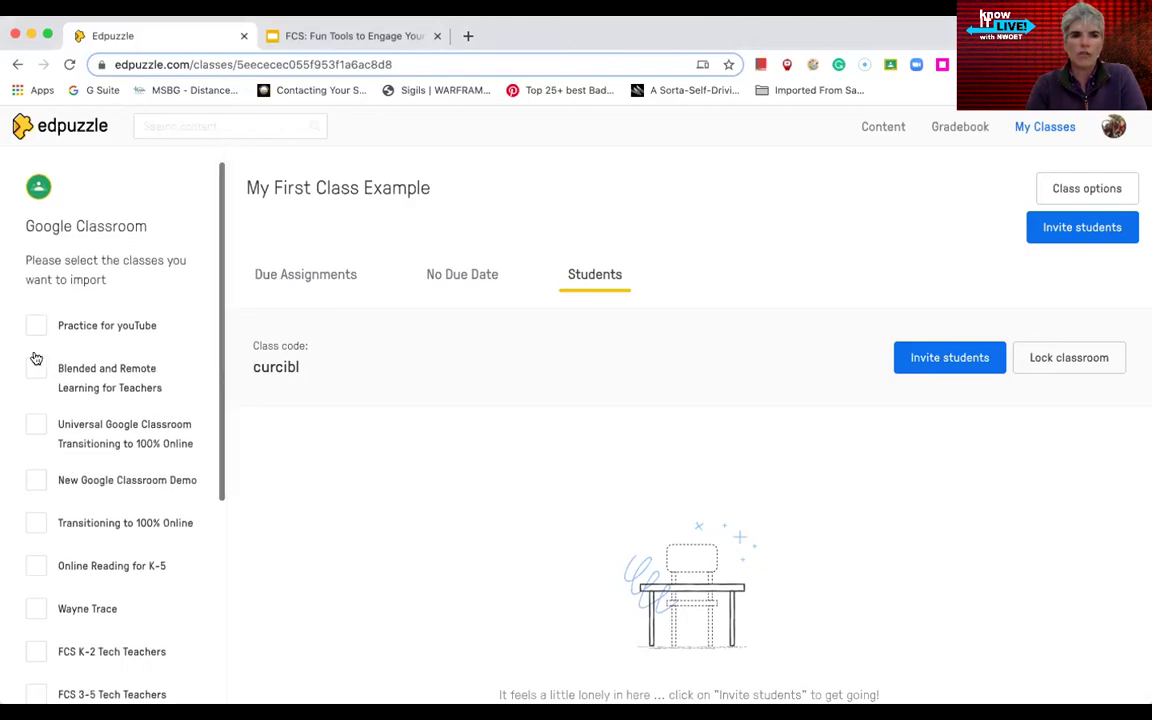
scroll(47, 530, down, 5)
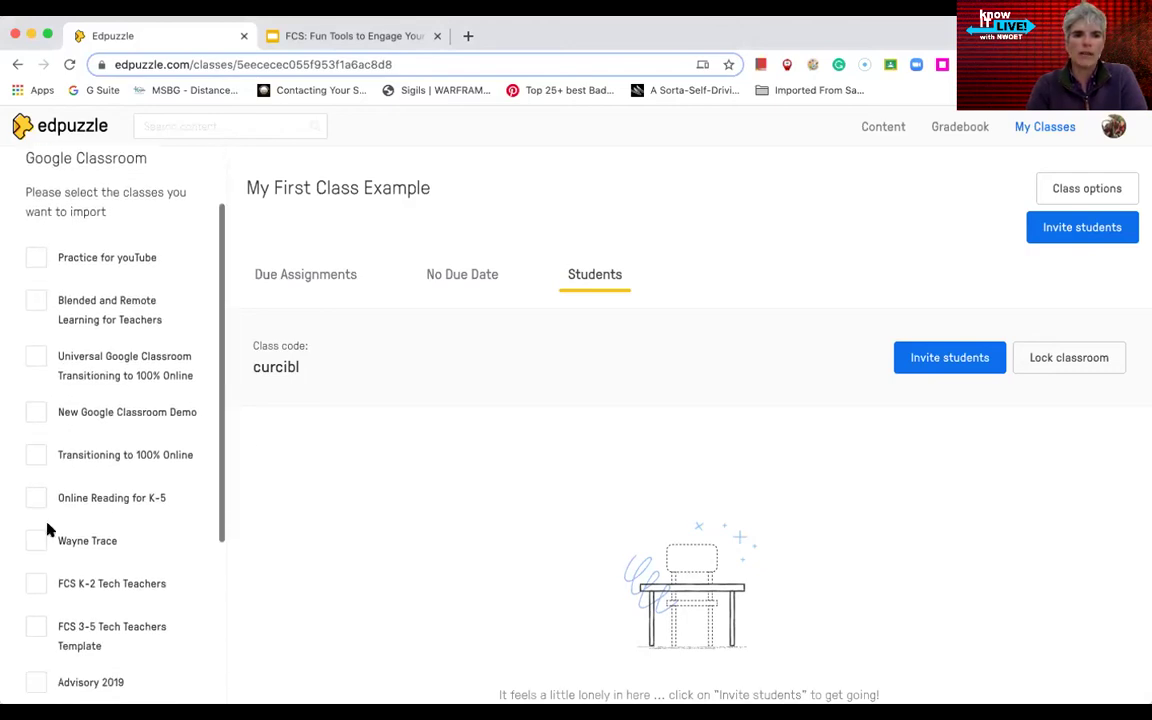
scroll(47, 530, down, 3)
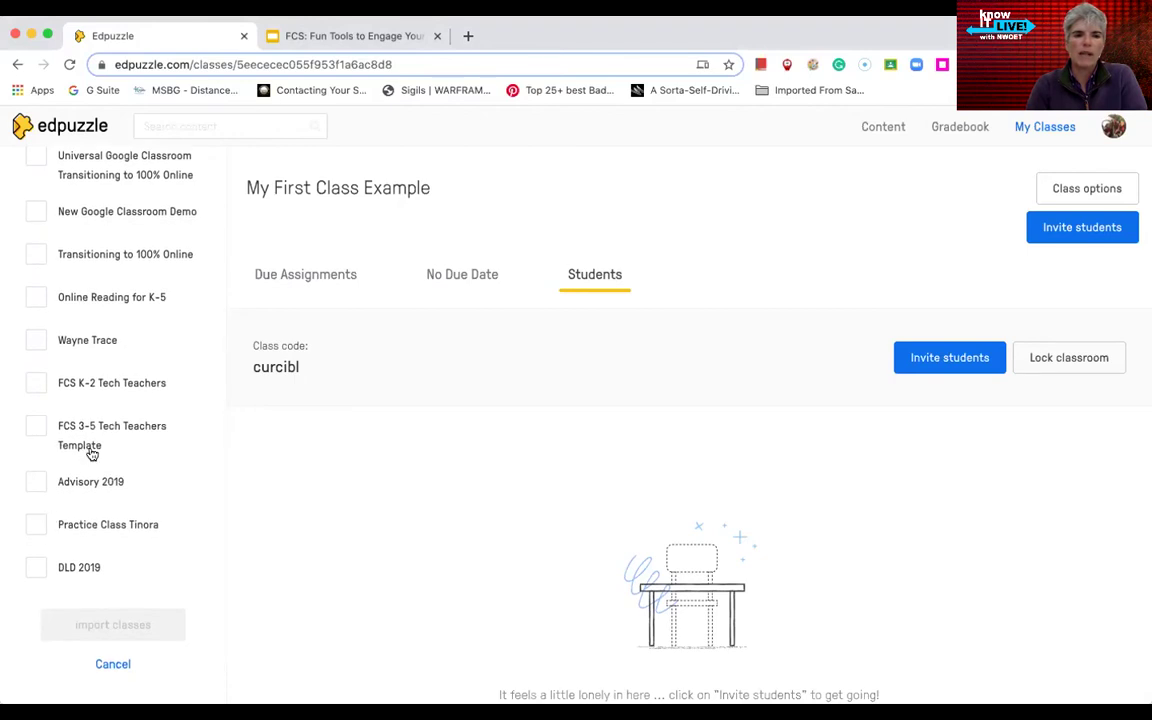
scroll(92, 455, up, 2)
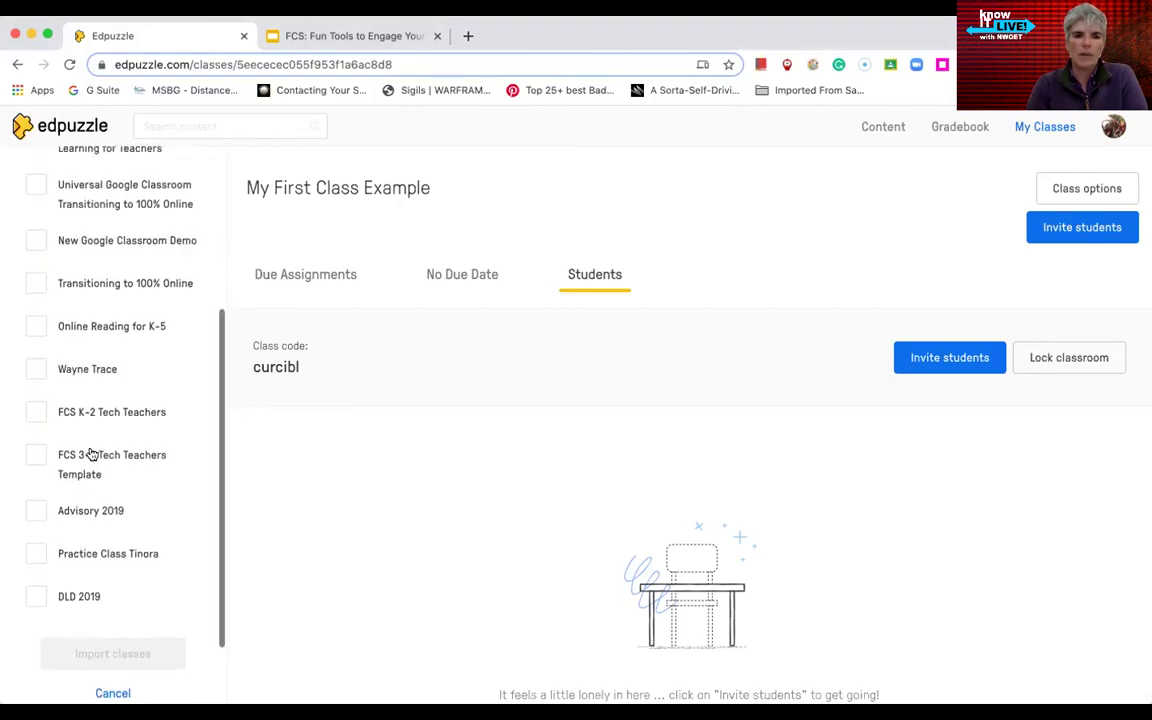
scroll(80, 440, up, 2)
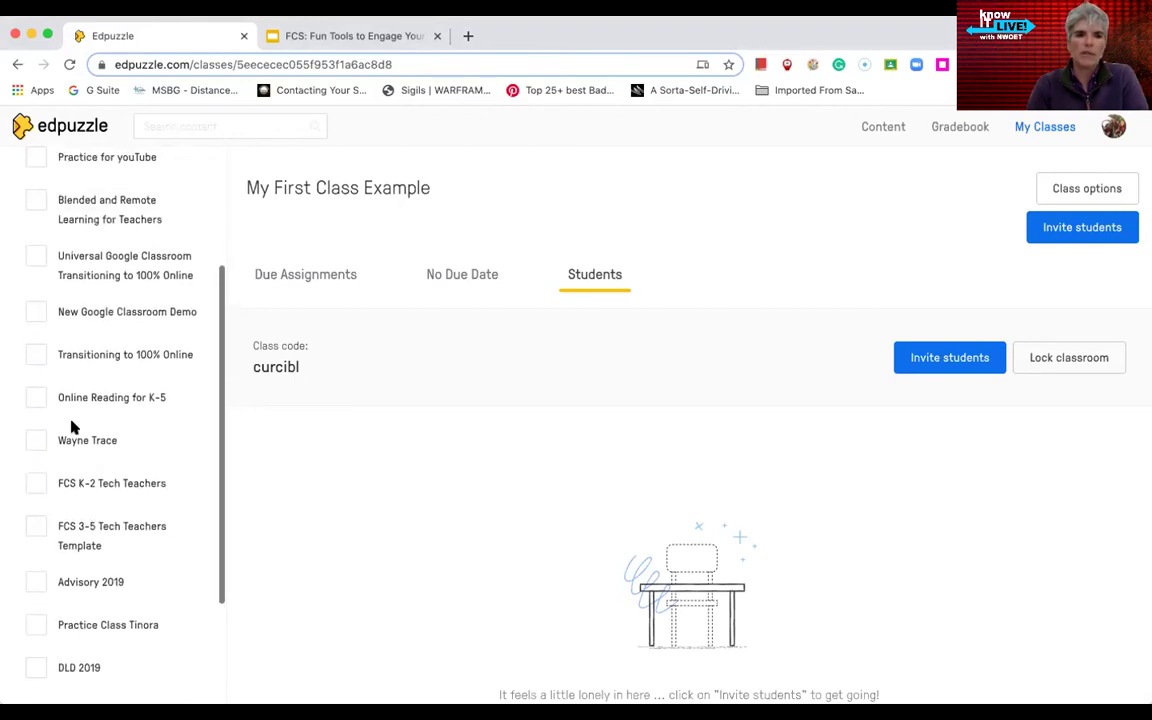
- Tick Transitioning to 100% Online and Practice for youTube and import them
click(37, 358)
scroll(129, 449, up, 3)
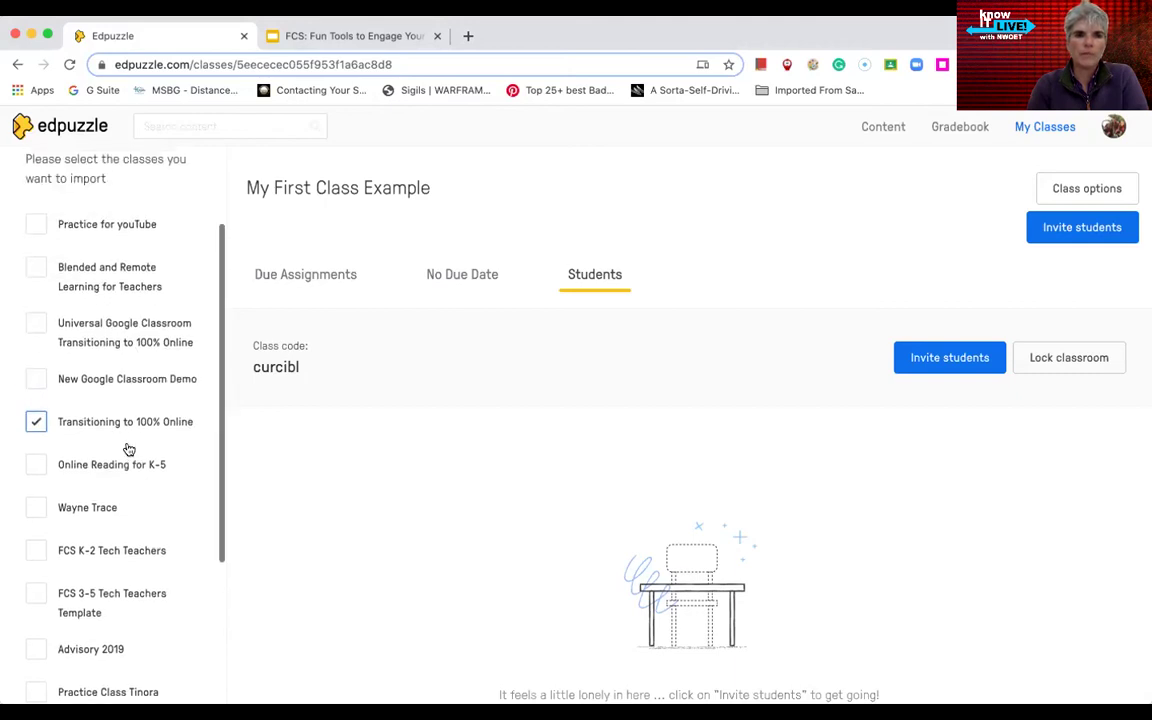
click(36, 224)
scroll(195, 470, down, 5)
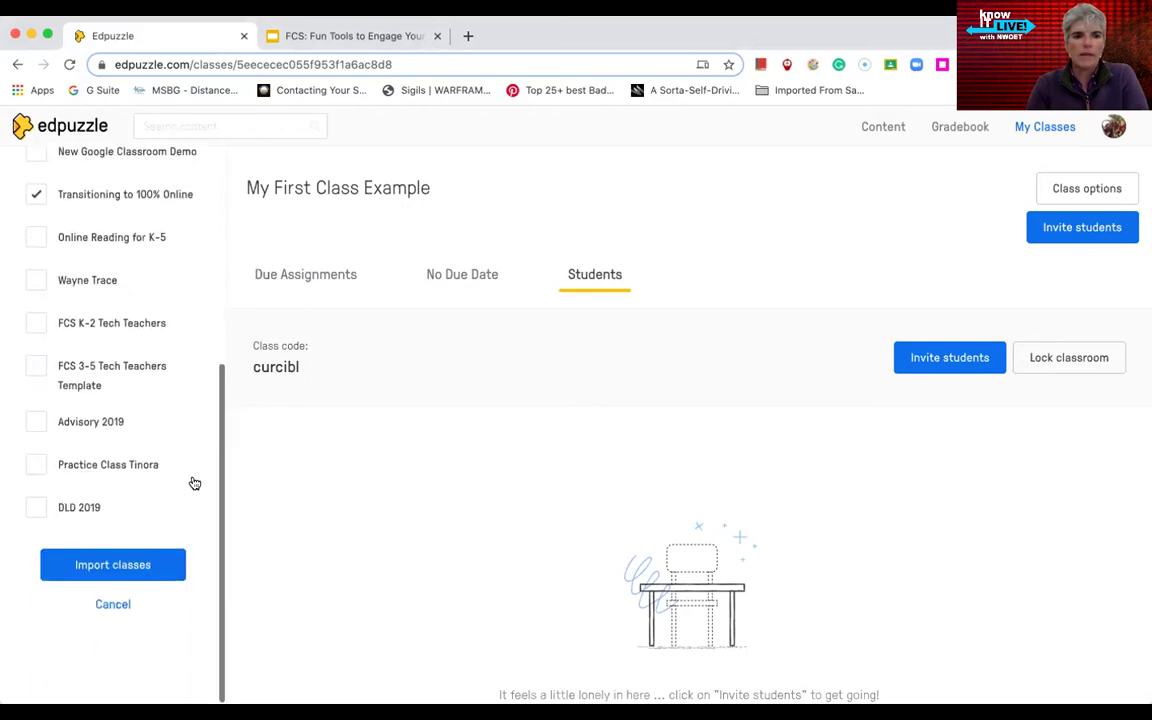
click(136, 567)
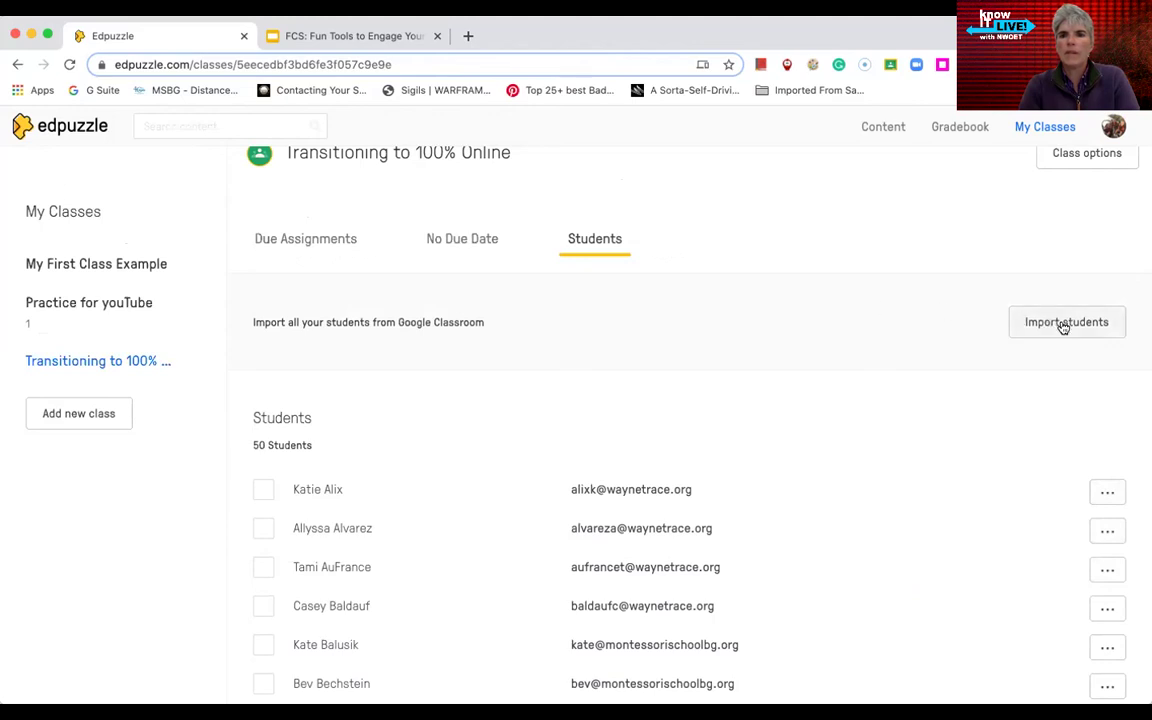
- Tick several students in the roster, then select all 50 students
scroll(300, 497, down, 4)
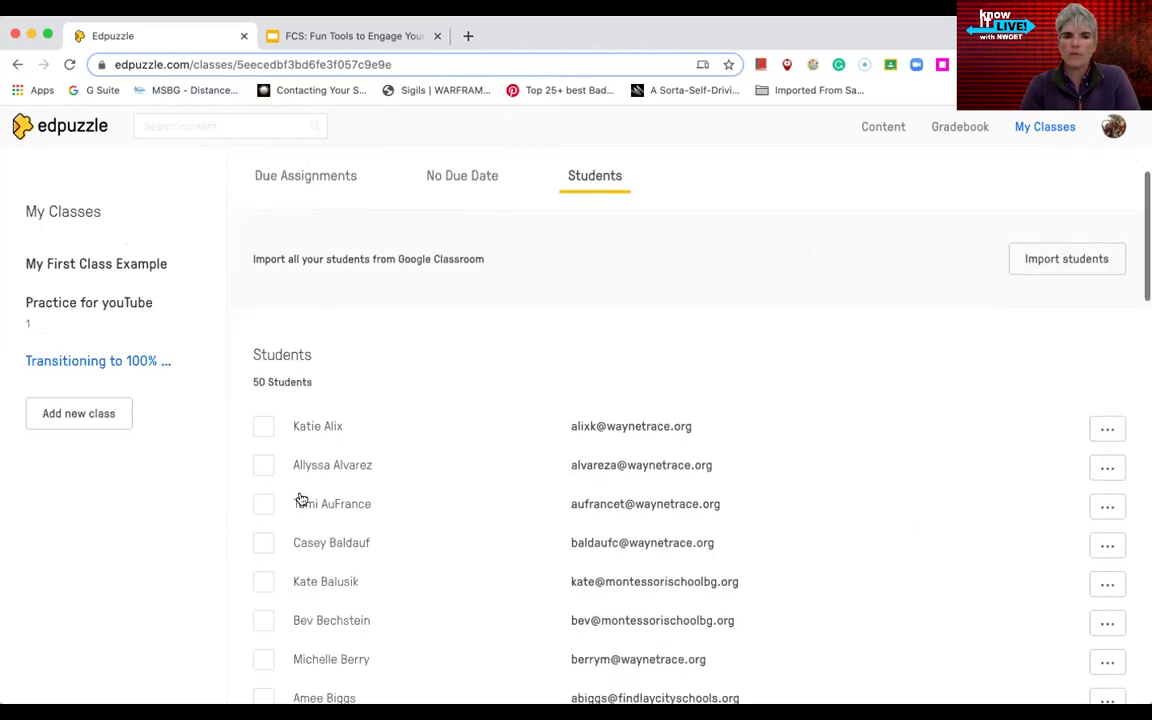
click(262, 309)
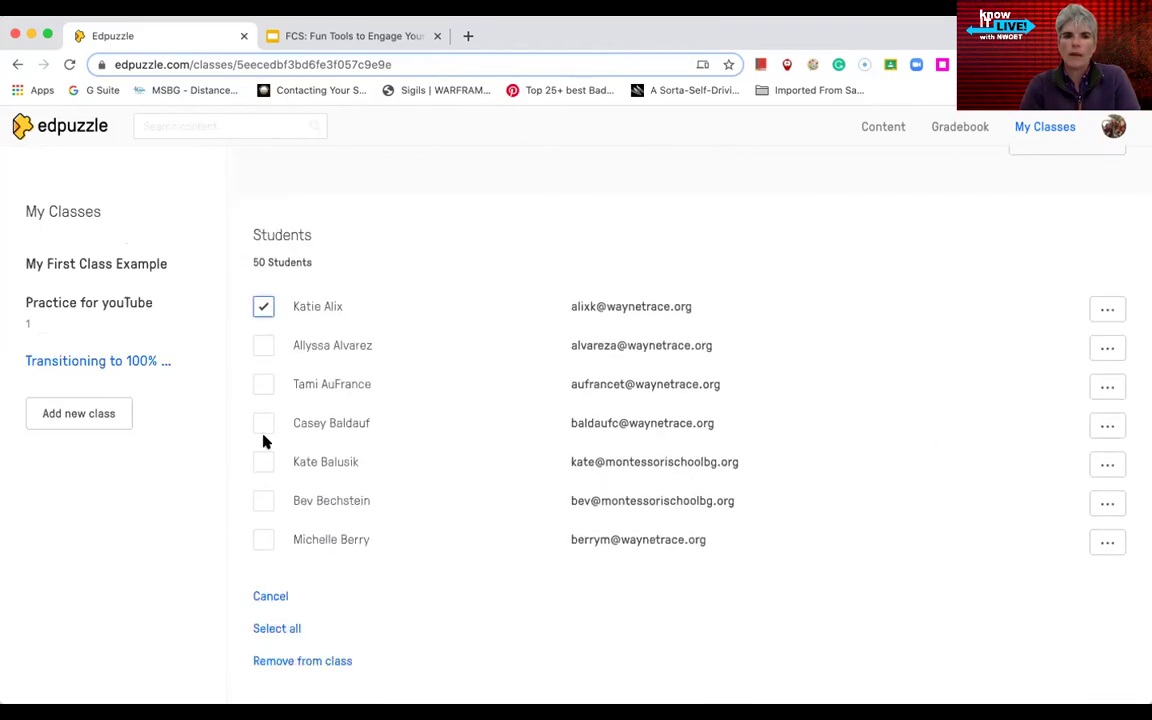
scroll(264, 441, down, 3)
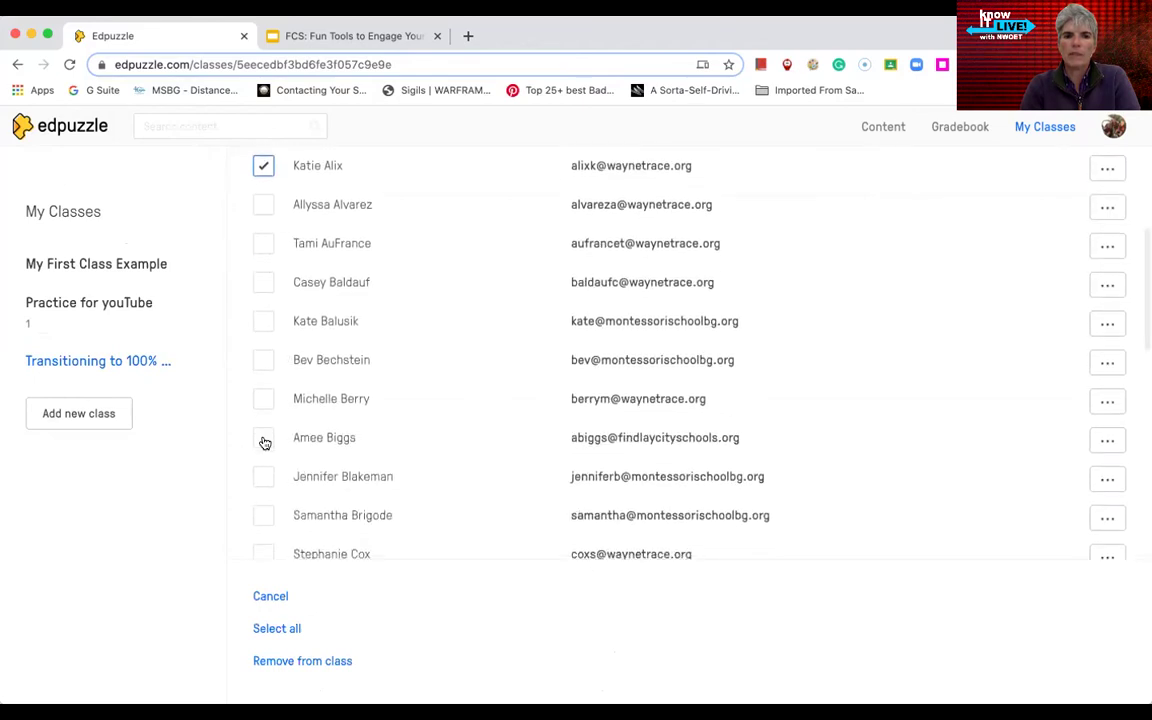
click(263, 323)
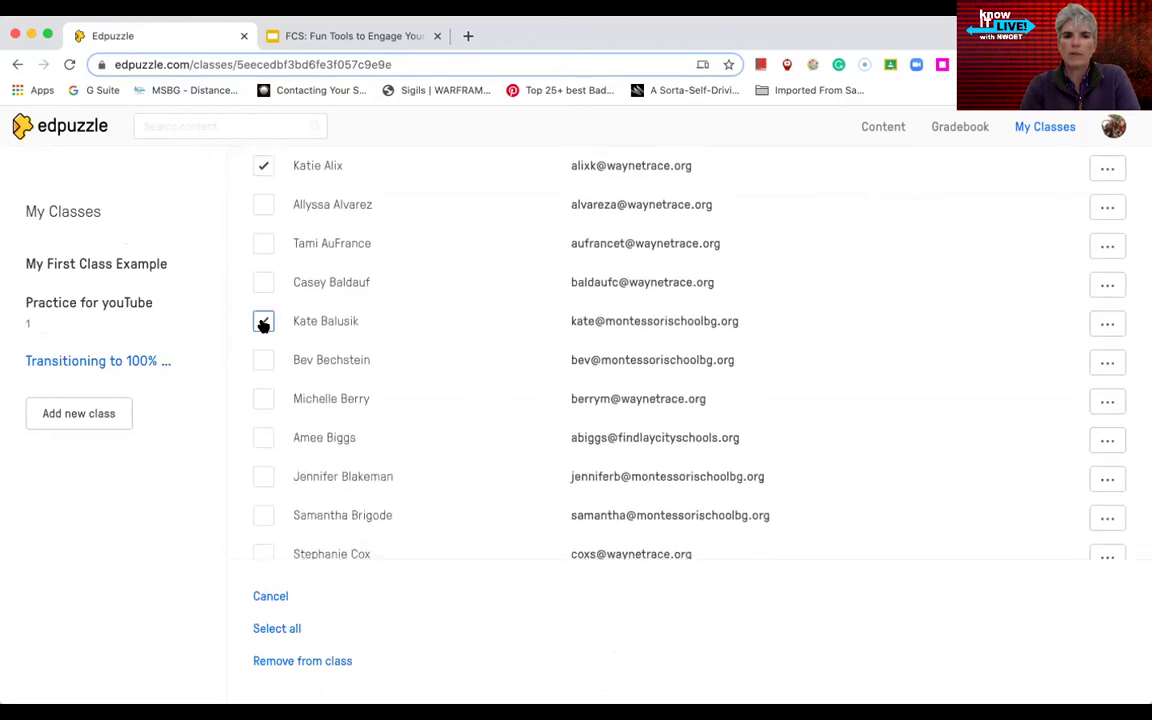
click(263, 402)
scroll(261, 403, down, 6)
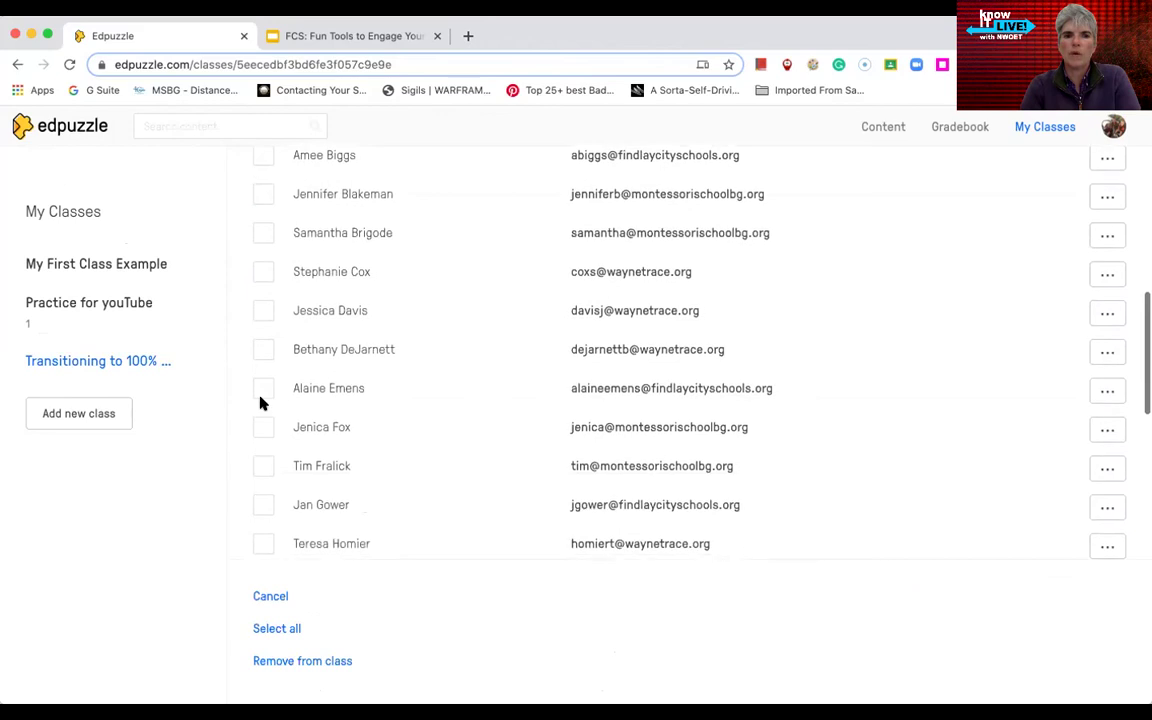
click(261, 392)
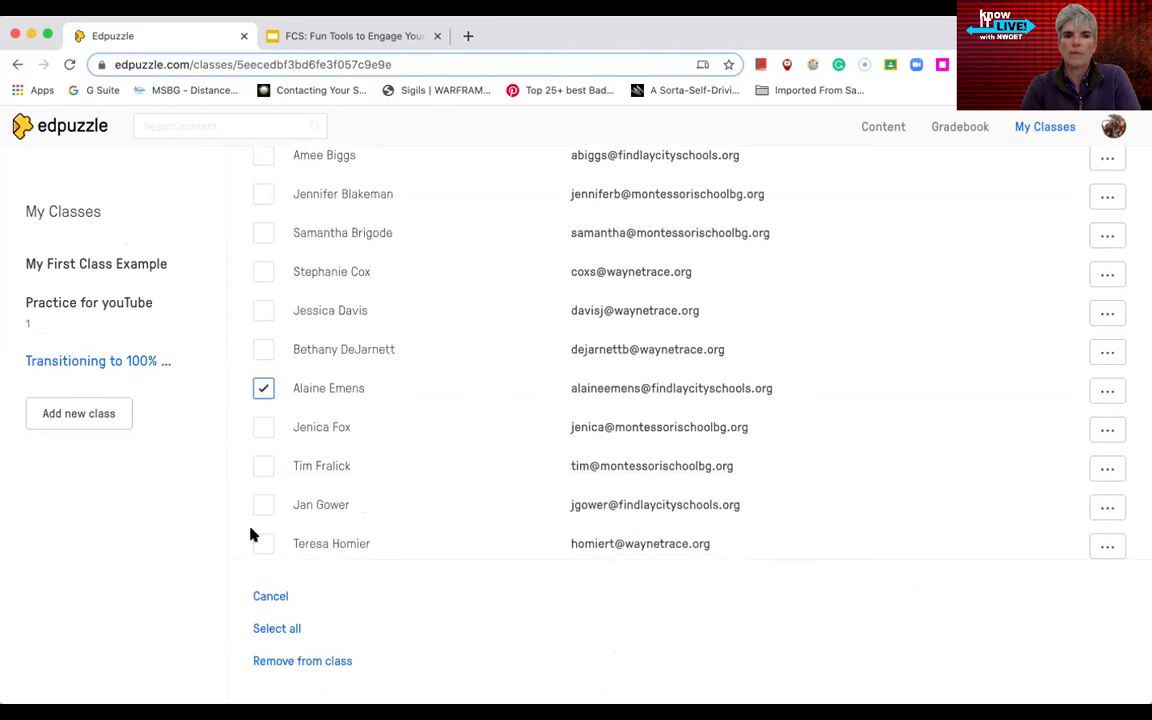
click(275, 630)
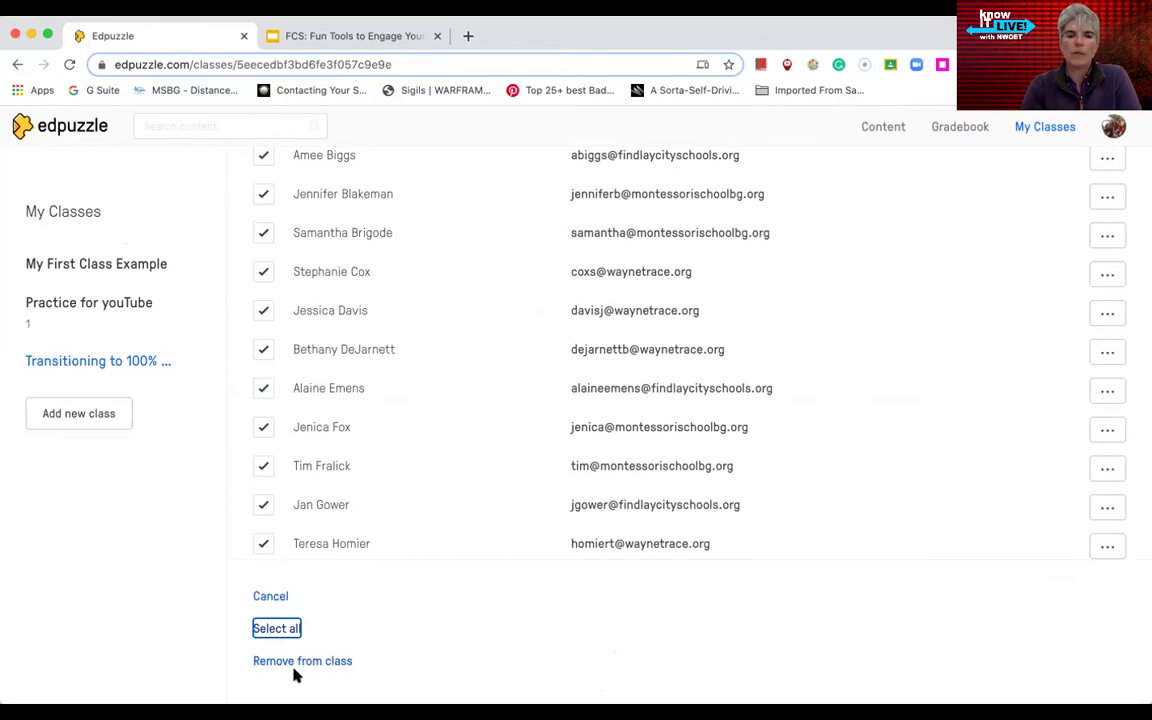
- Re-import the student roster from Google Classroom and open the first student's actions menu
scroll(486, 479, up, 2)
scroll(486, 479, up, 10)
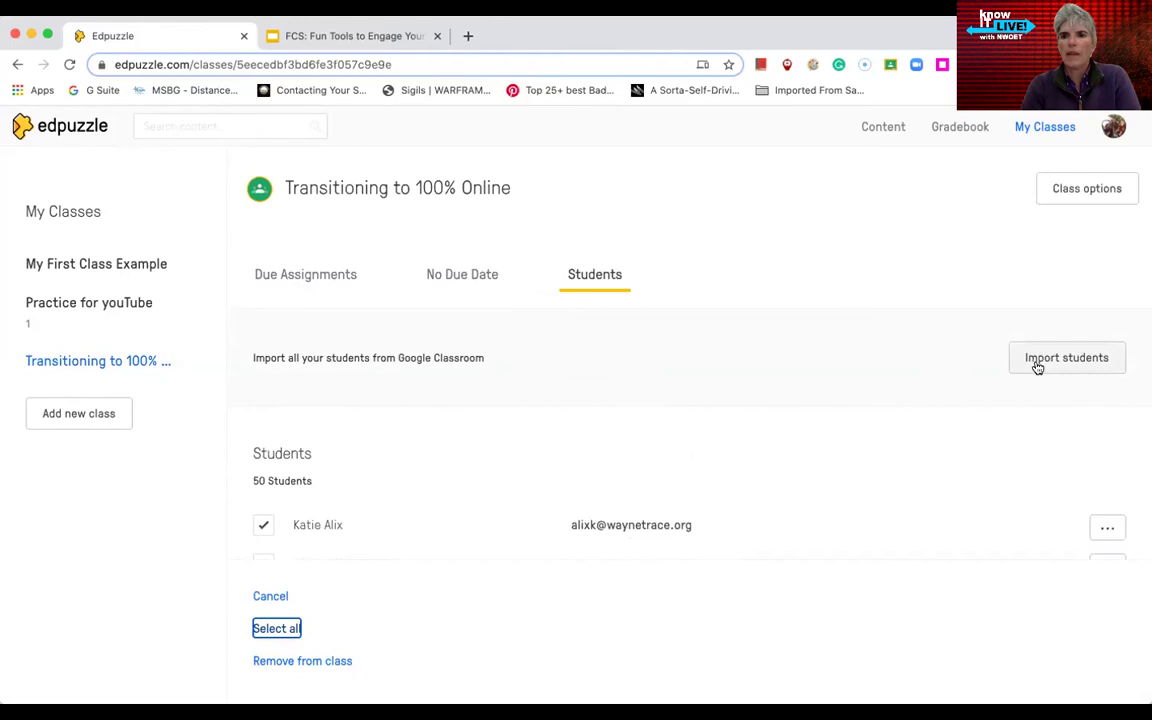
click(1038, 365)
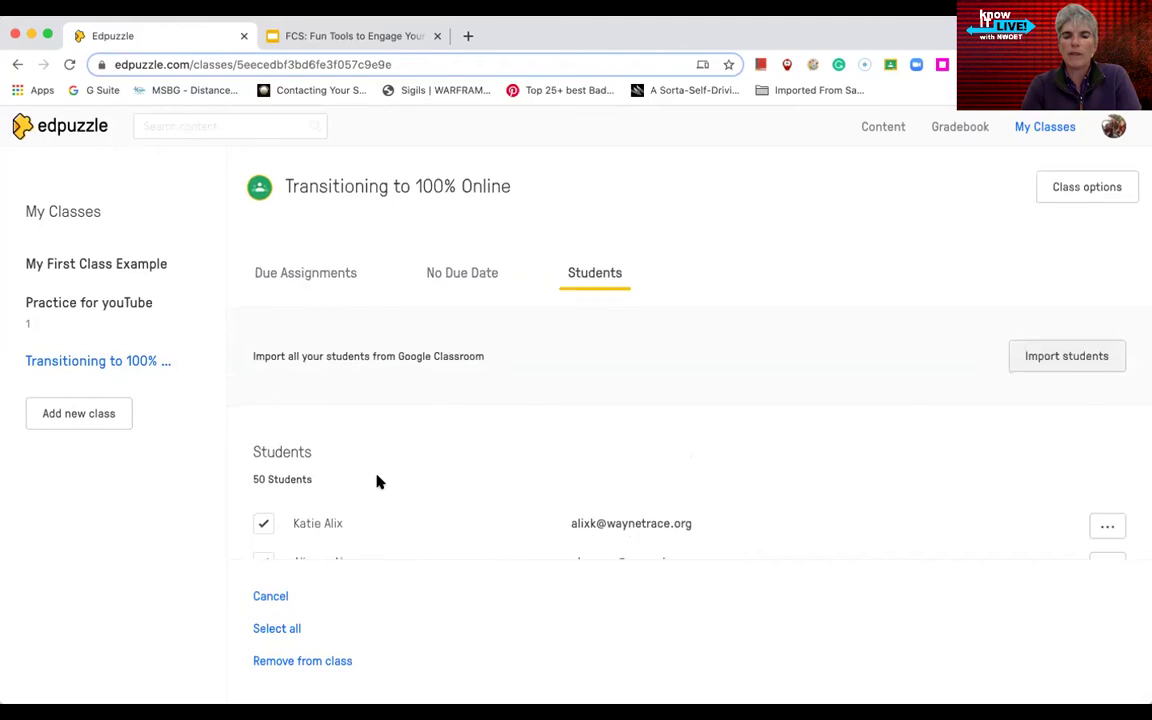
scroll(378, 482, down, 15)
scroll(380, 484, down, 10)
scroll(378, 482, up, 20)
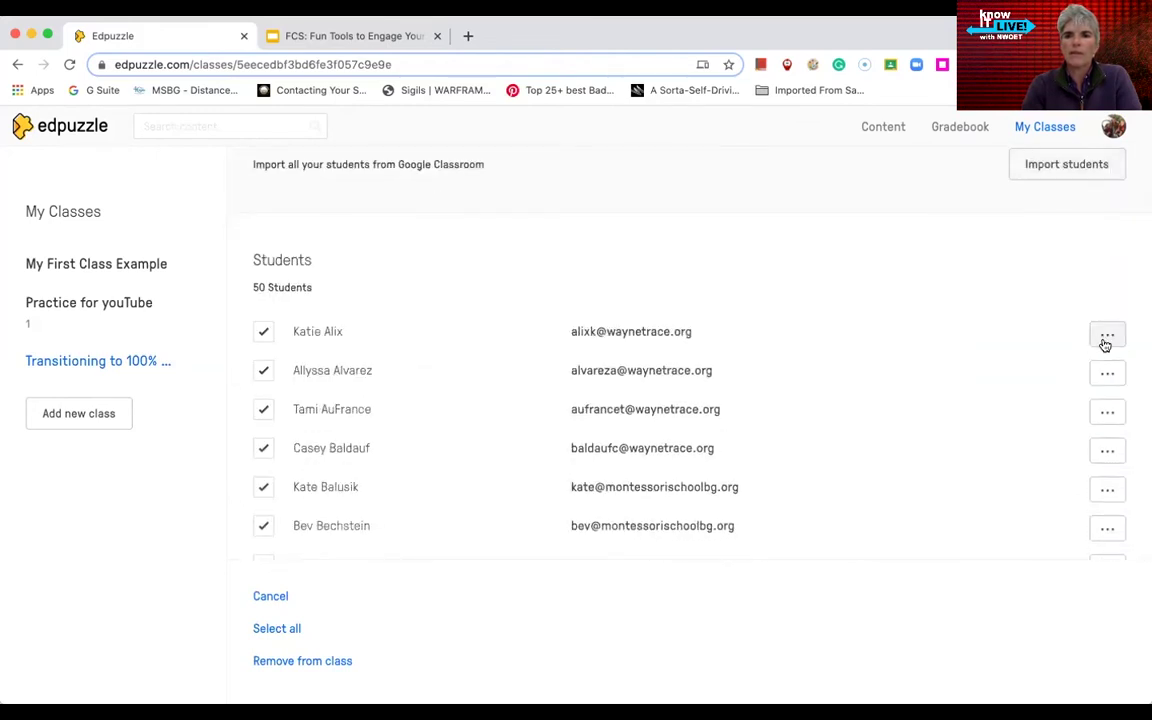
click(1106, 340)
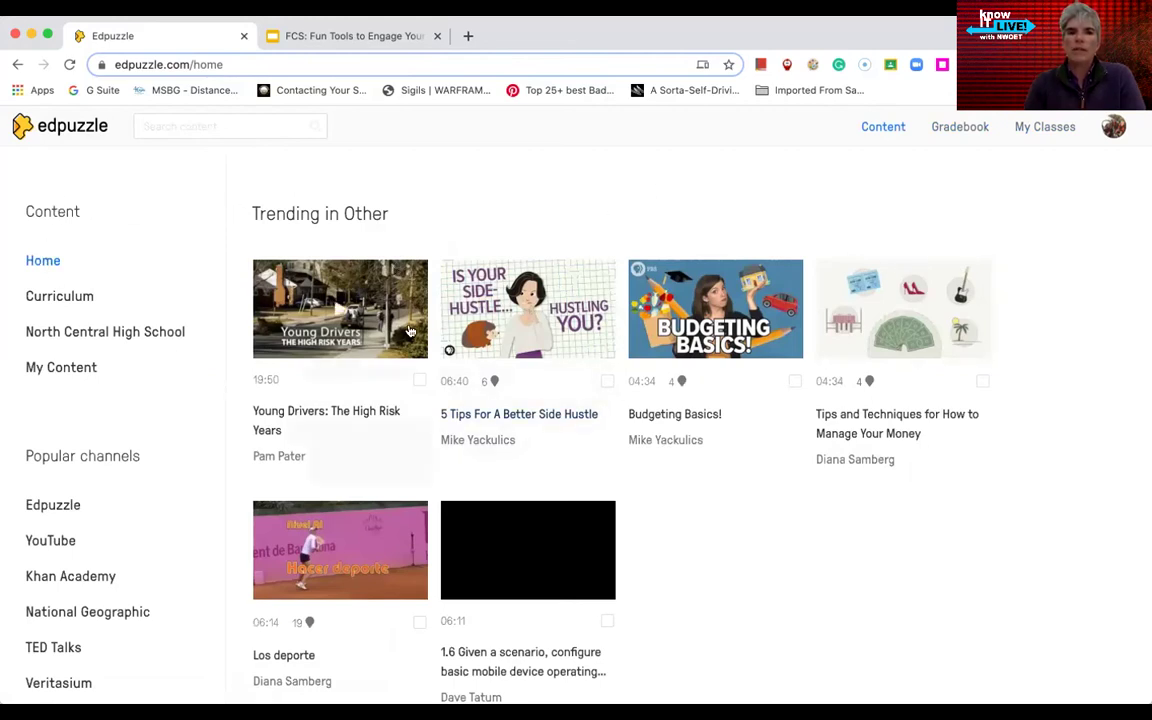
scroll(748, 410, down, 2)
scroll(748, 410, down, 1)
scroll(746, 406, up, 3)
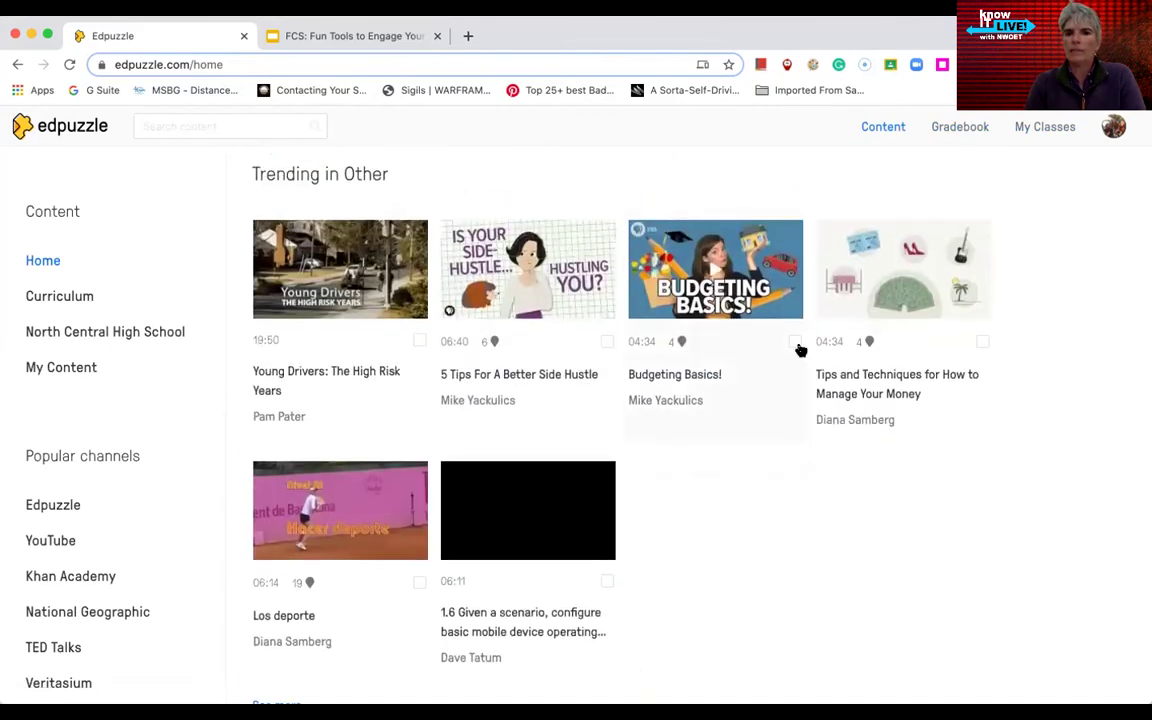
click(795, 343)
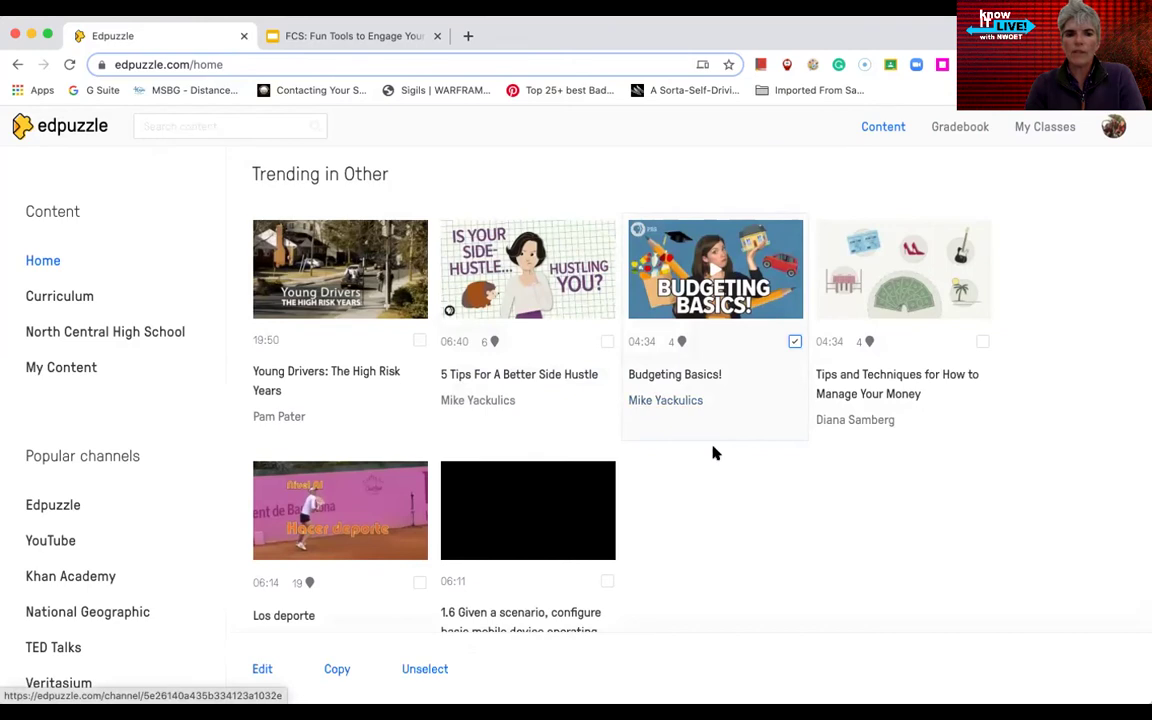
click(332, 671)
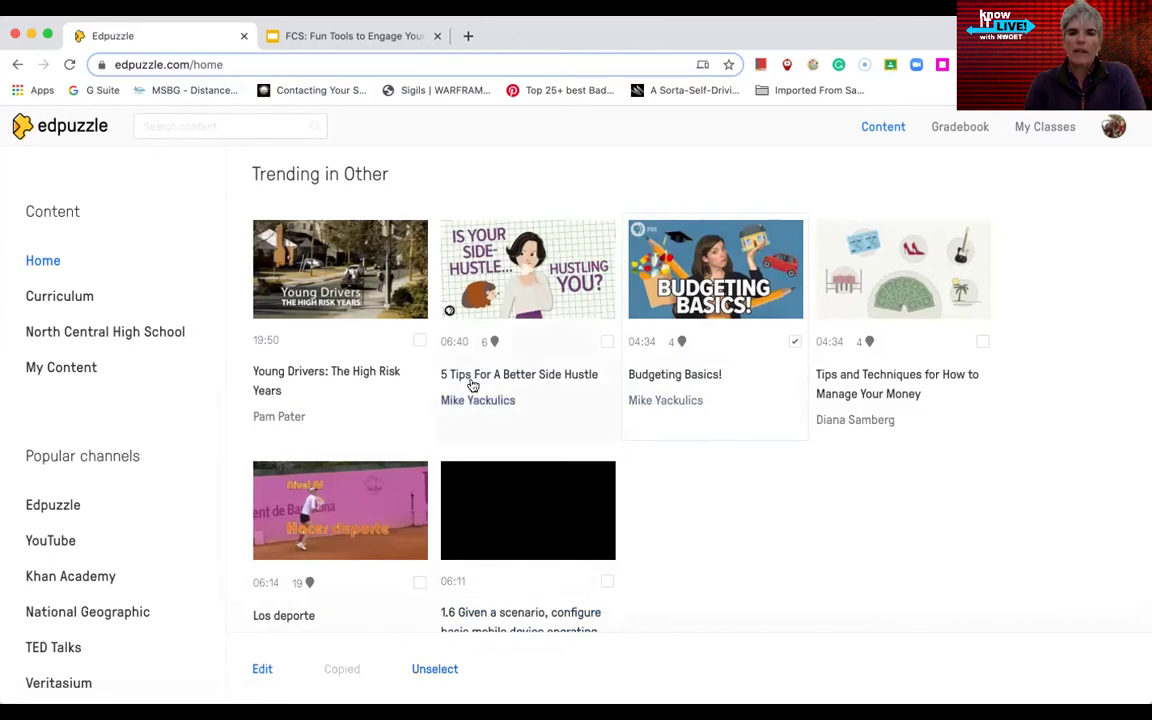
- Open '5 Tips For A Better Side Hustle', play it, and skip ahead to the first question
click(495, 290)
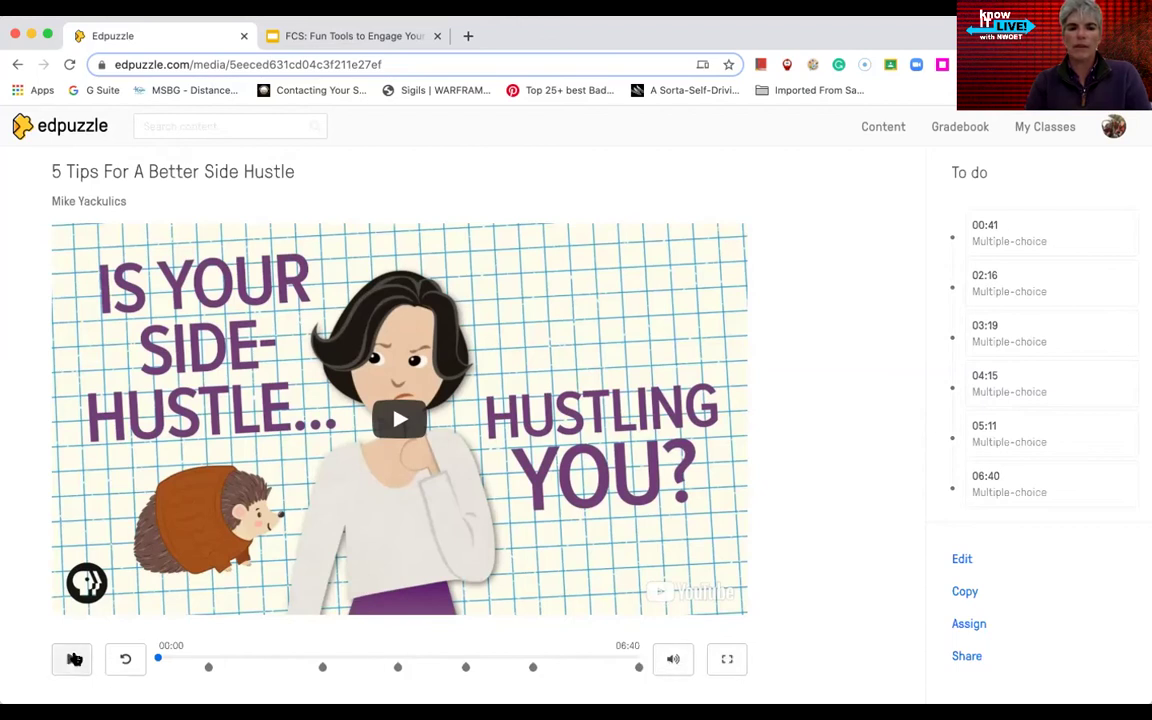
click(73, 659)
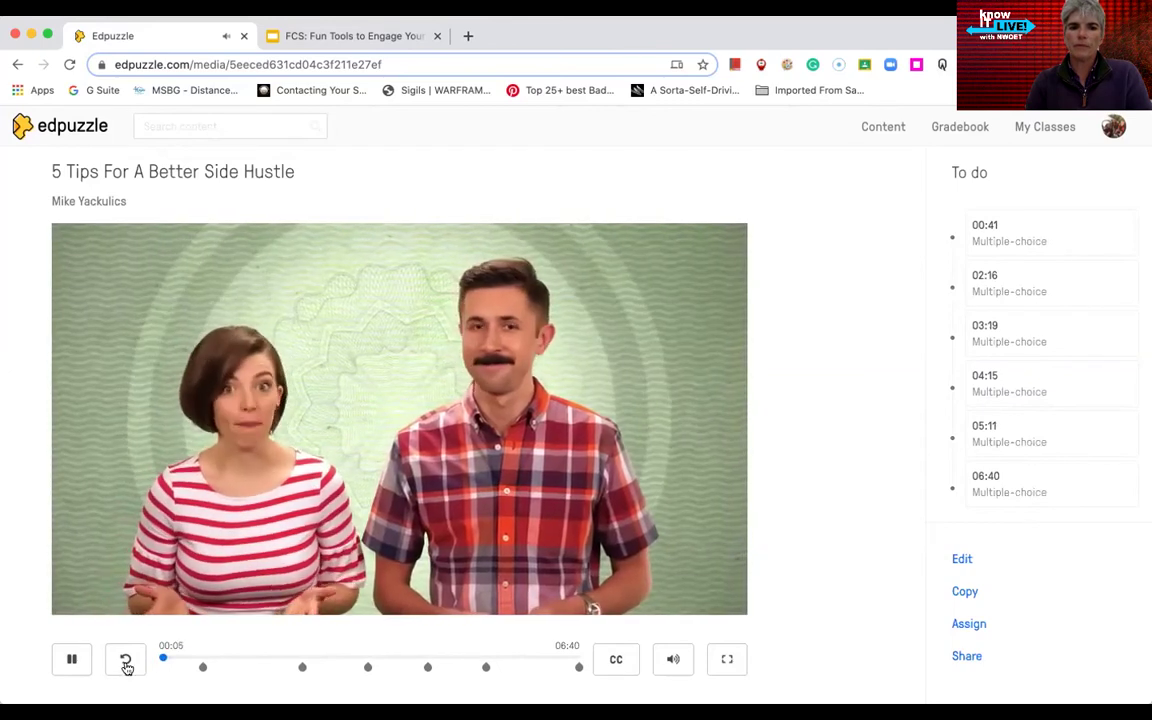
click(72, 660)
click(197, 660)
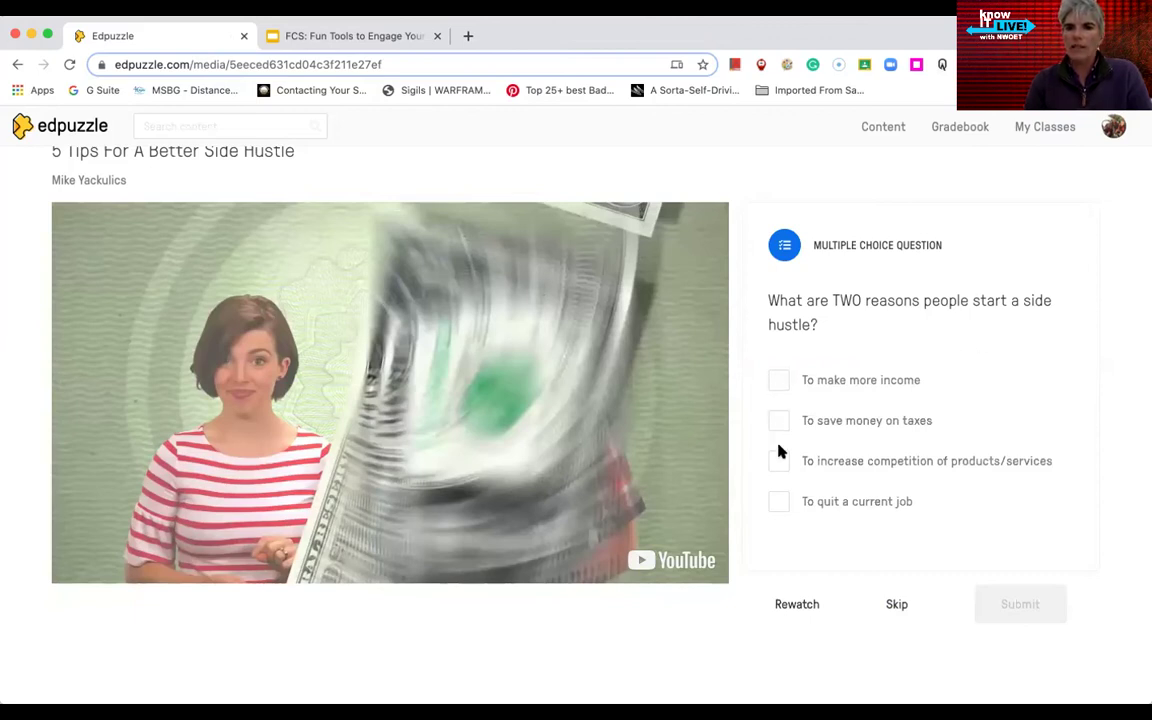
- Submit 'To make more income' as the side-hustle answer, continue, pause and open the editor
click(779, 385)
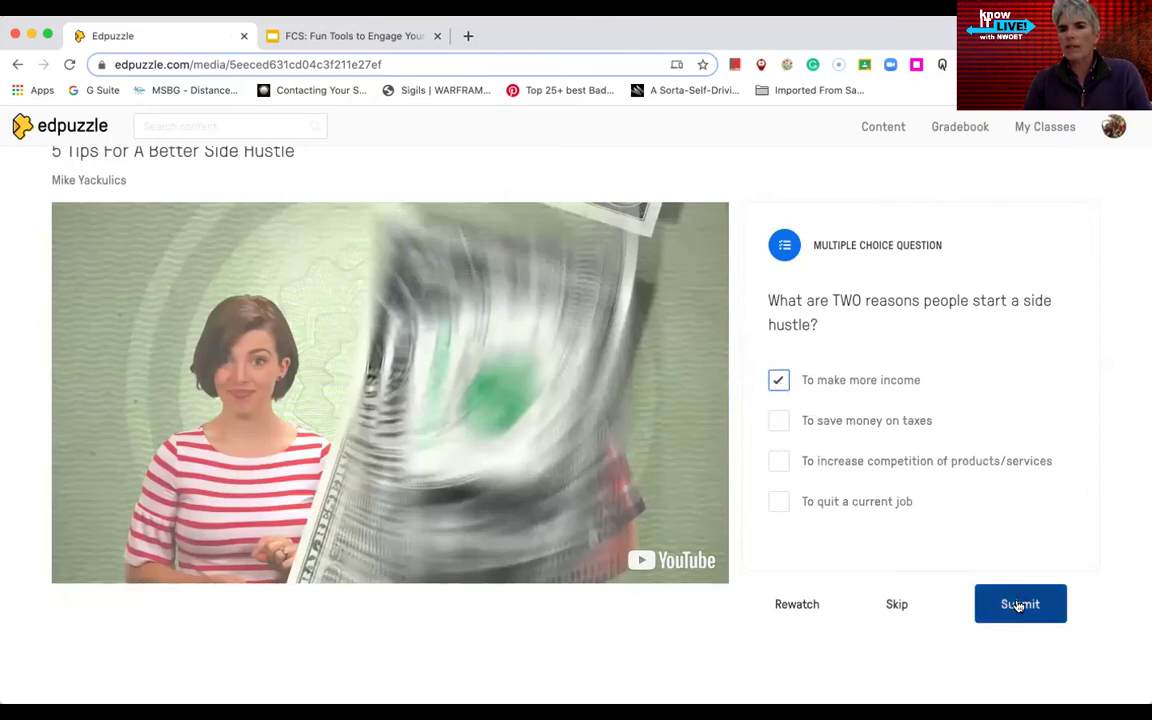
click(1019, 604)
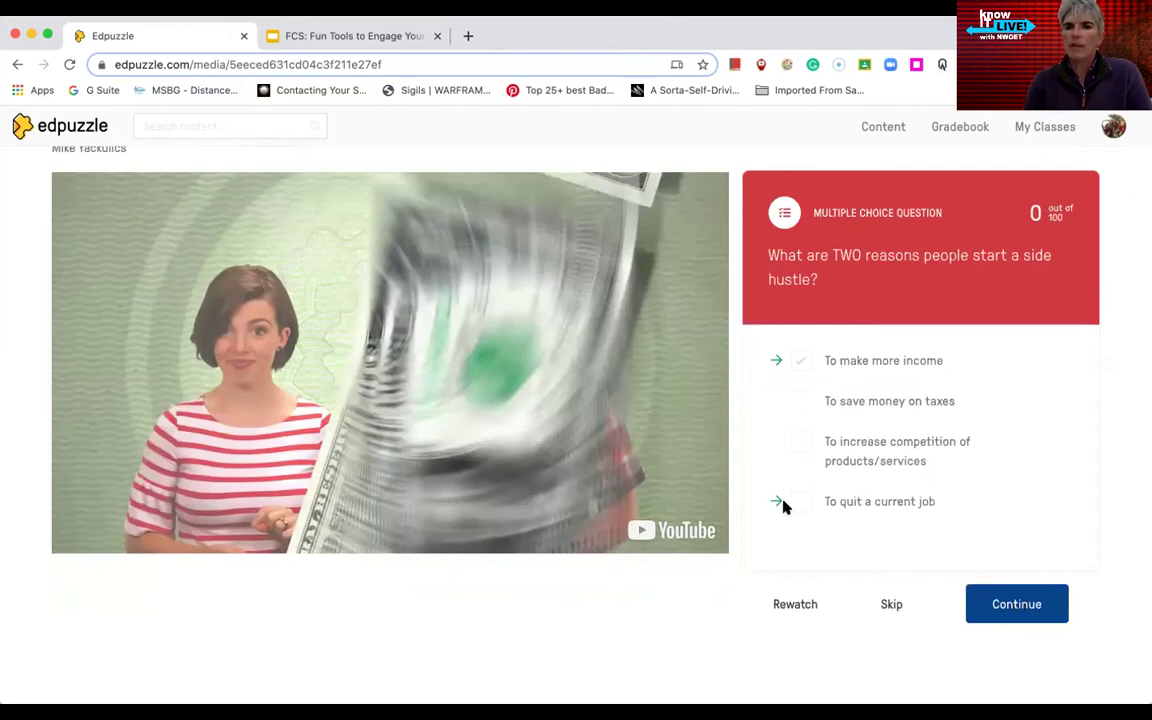
click(1015, 607)
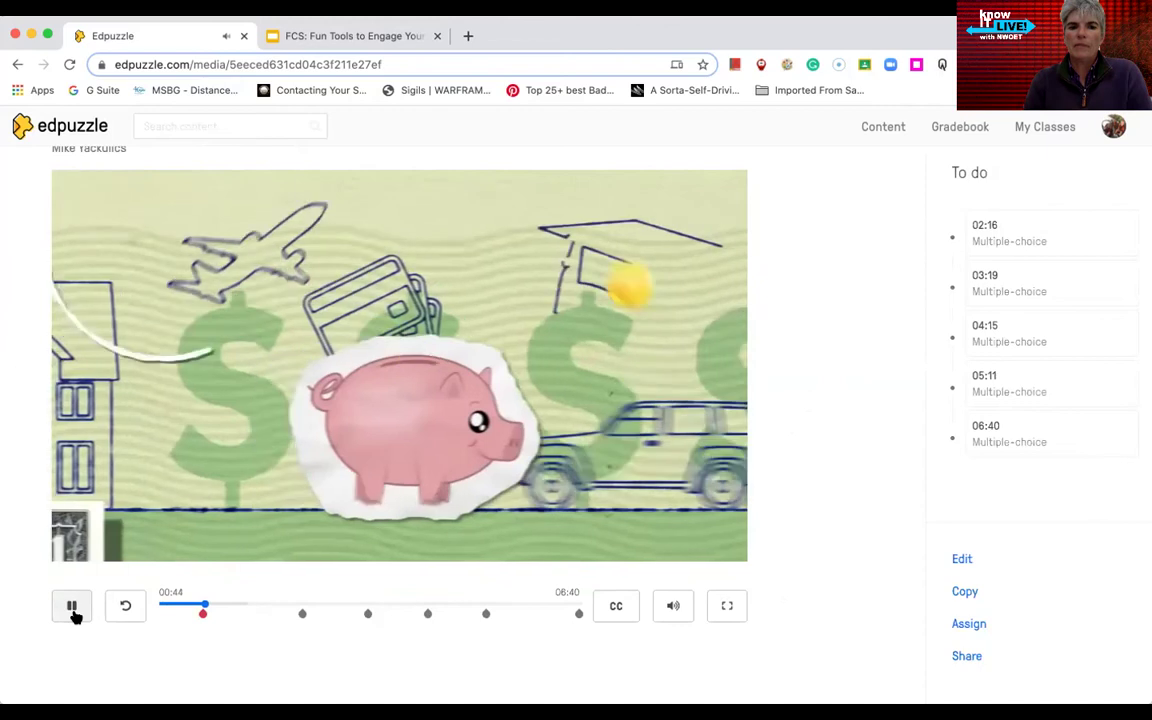
click(72, 608)
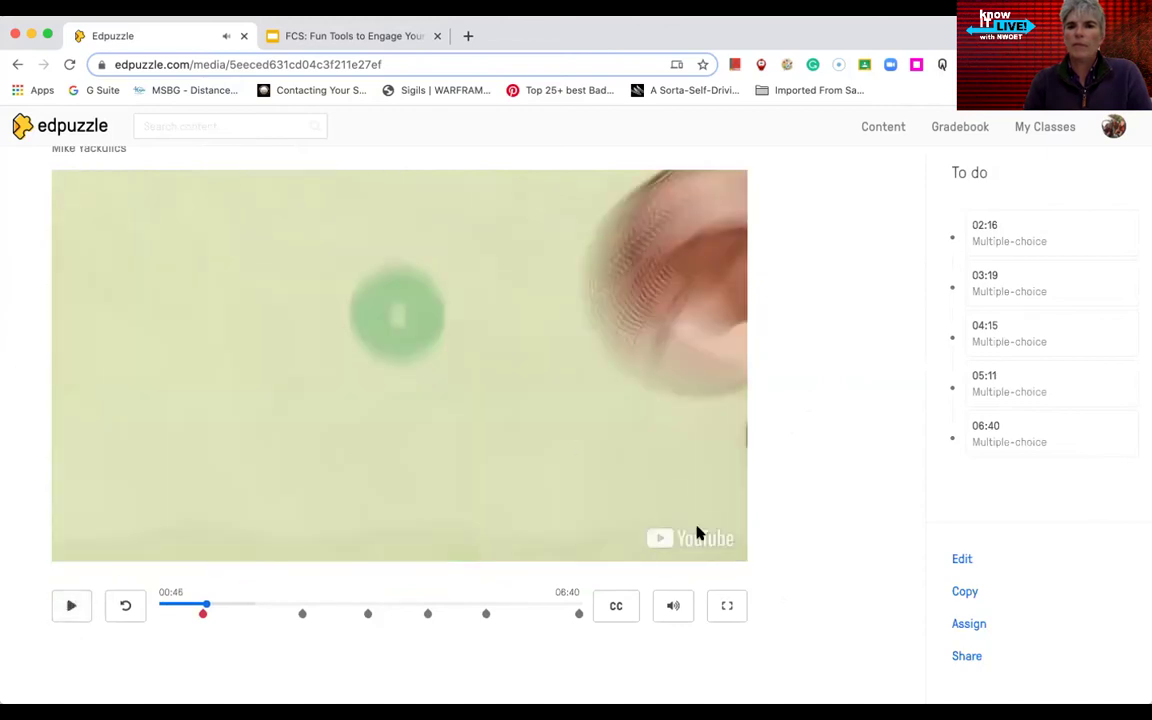
click(965, 565)
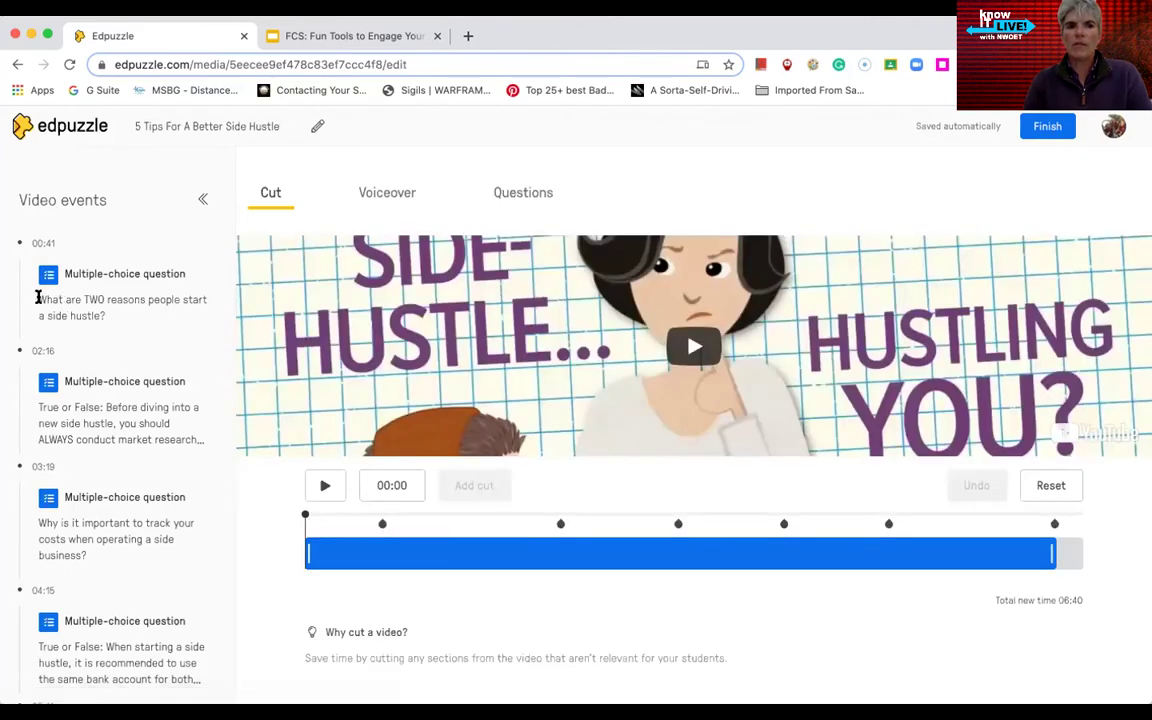
- Open your own copy of 5 Tips For A Better Side Hustle in the Cut editor
drag(37, 297, 103, 311)
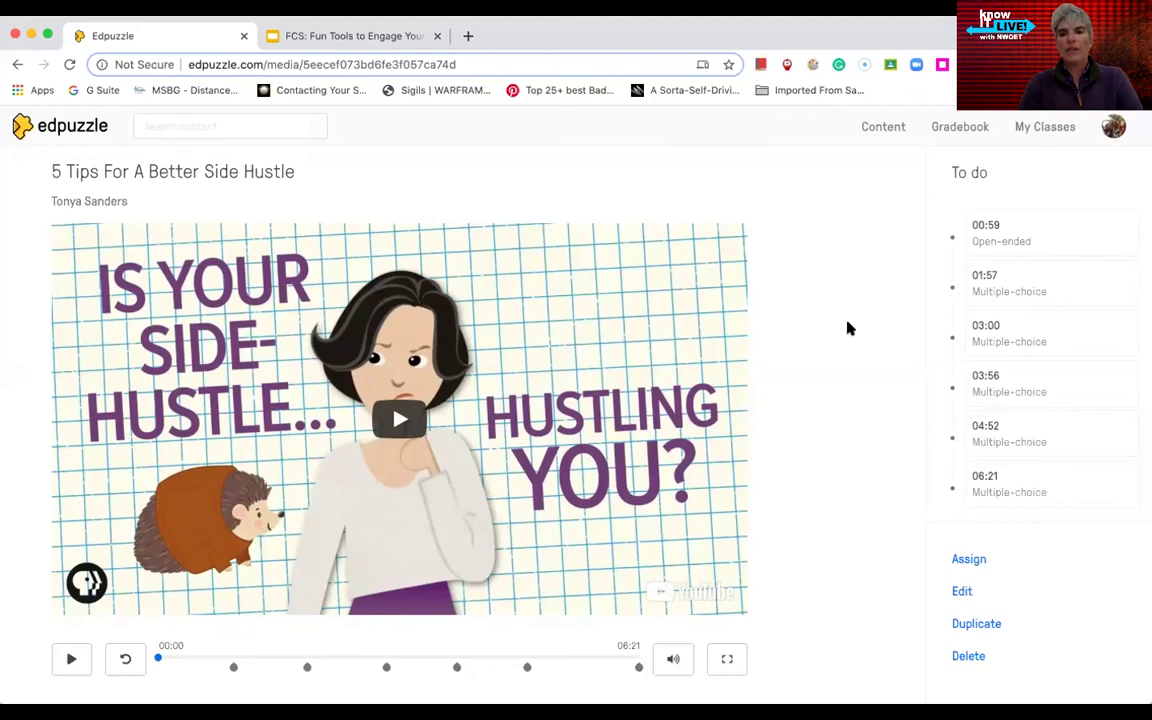
click(960, 593)
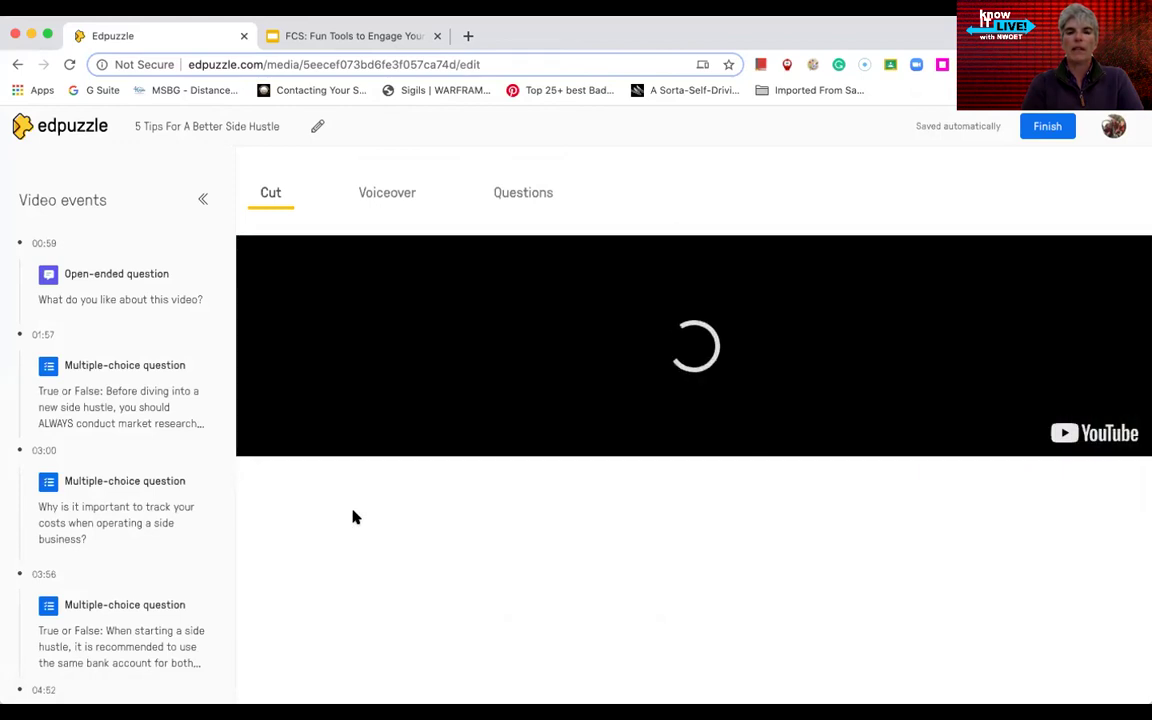
- Cut the footage up to 01:52, deleting the open-ended question and shortening the video to 05:44
click(327, 487)
click(312, 518)
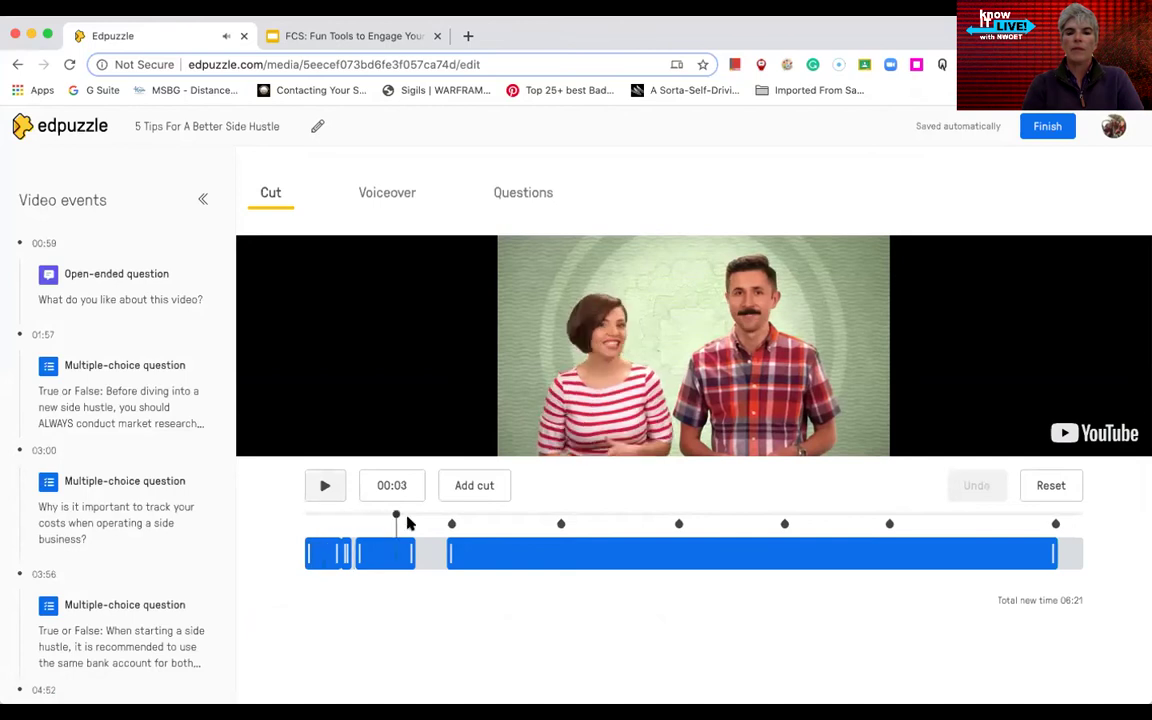
click(497, 526)
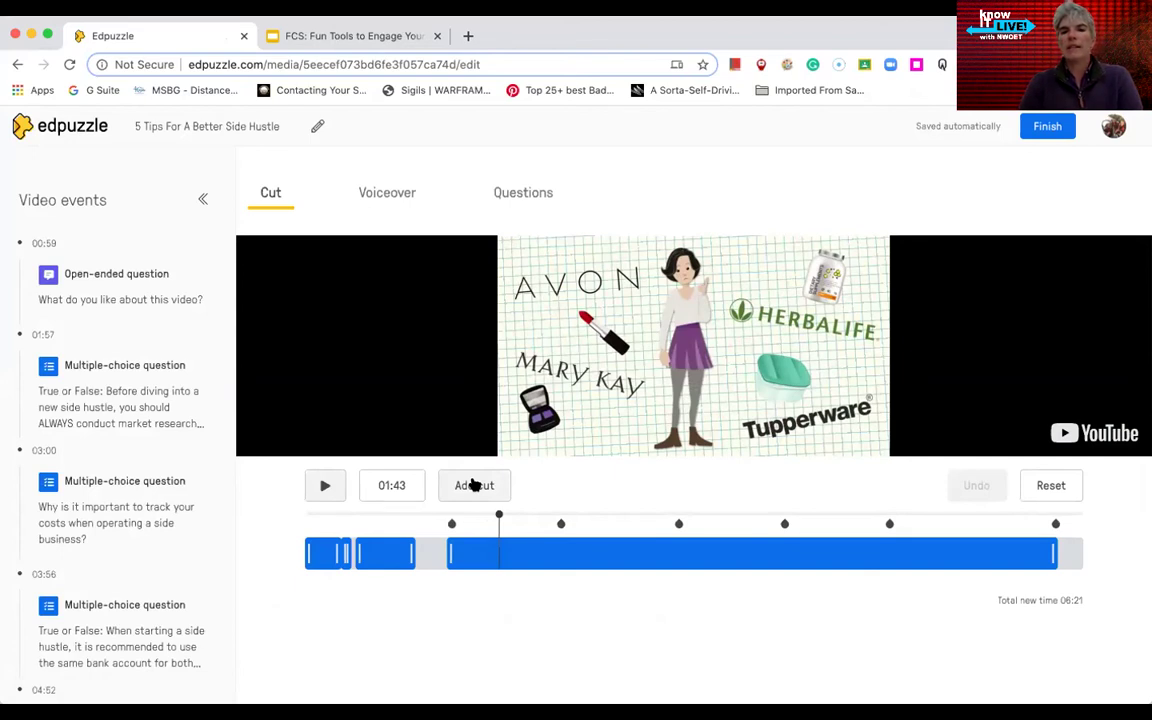
click(325, 557)
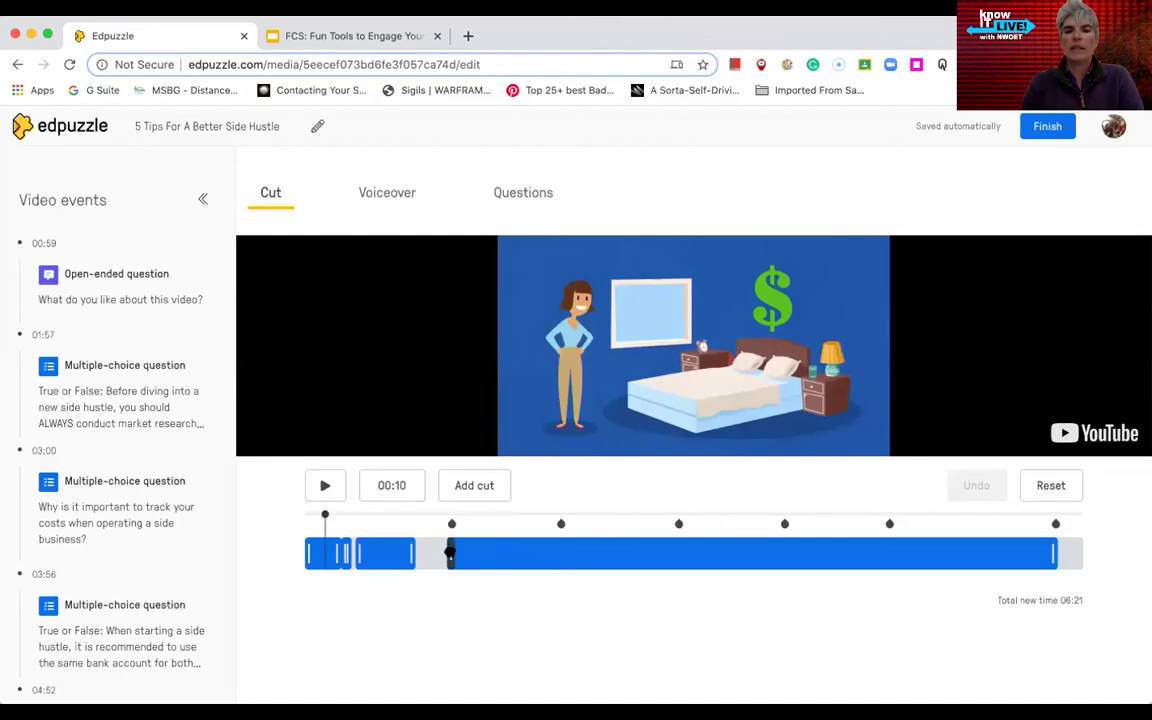
drag(450, 553, 518, 555)
click(548, 327)
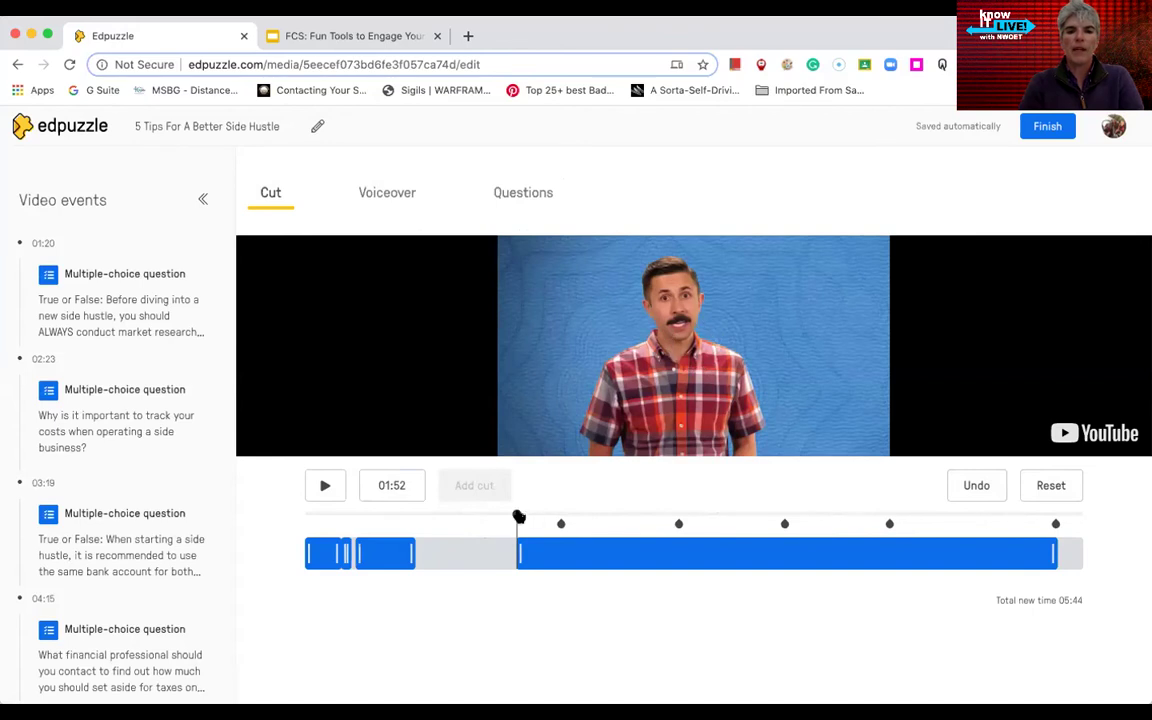
- Add a second cut at 02:45 and widen it over the earlier section
drag(519, 517, 615, 516)
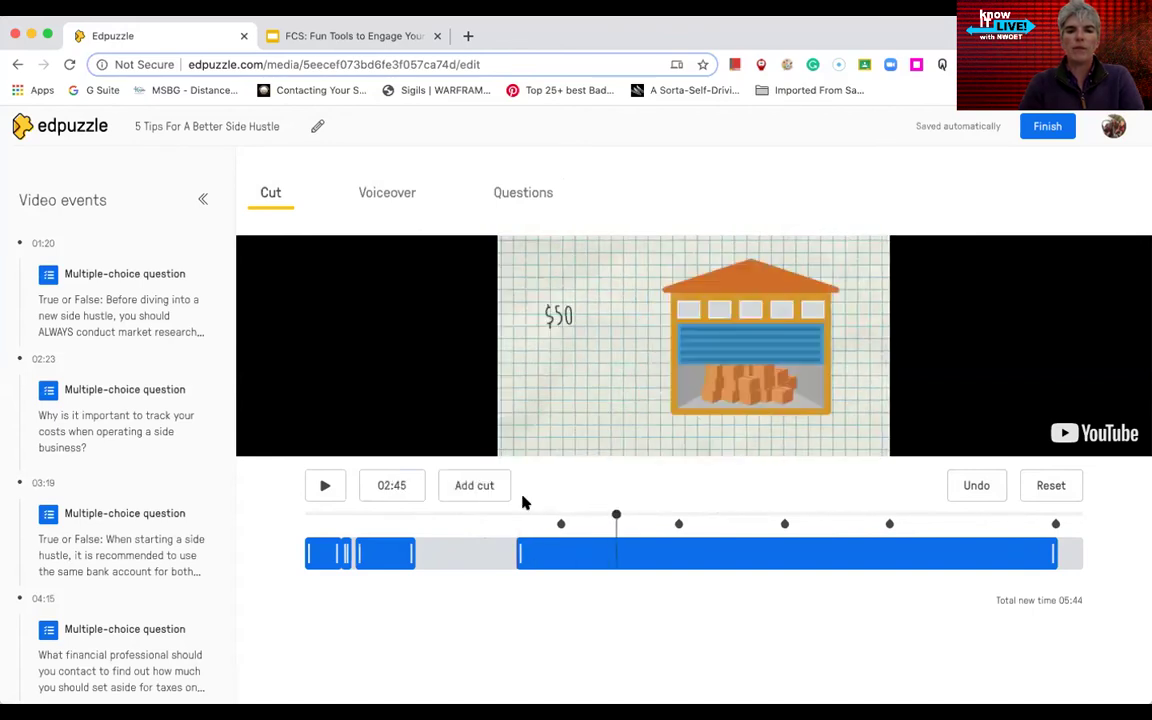
click(475, 490)
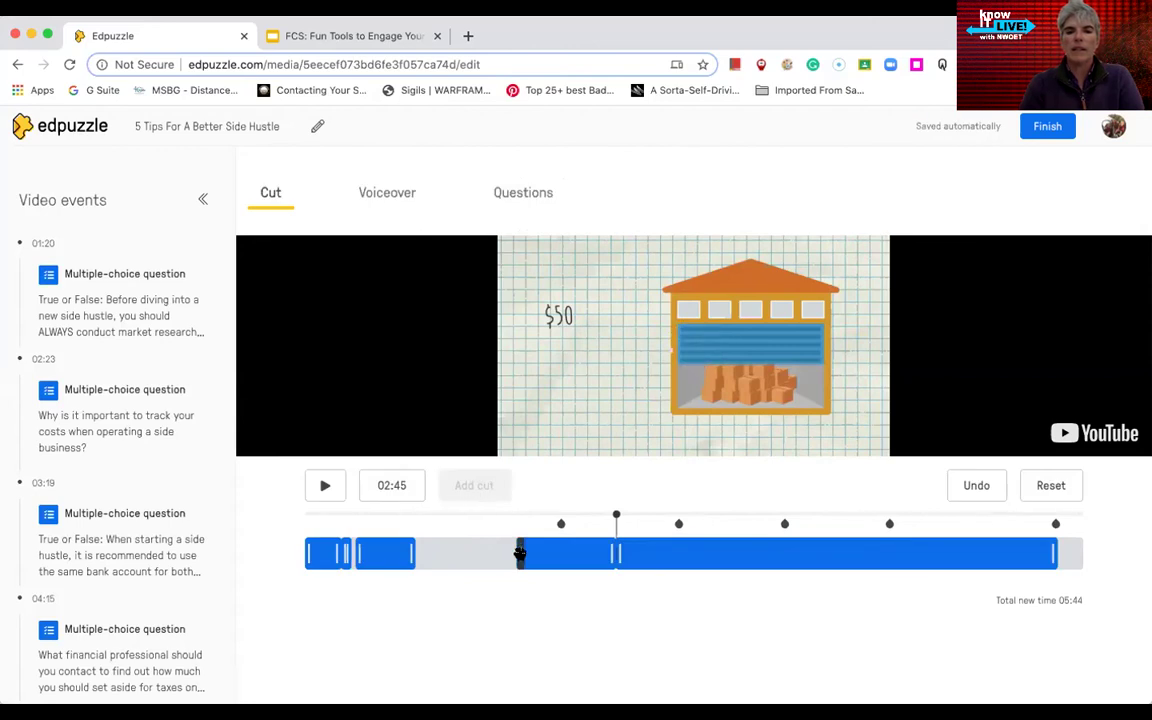
drag(521, 553, 617, 553)
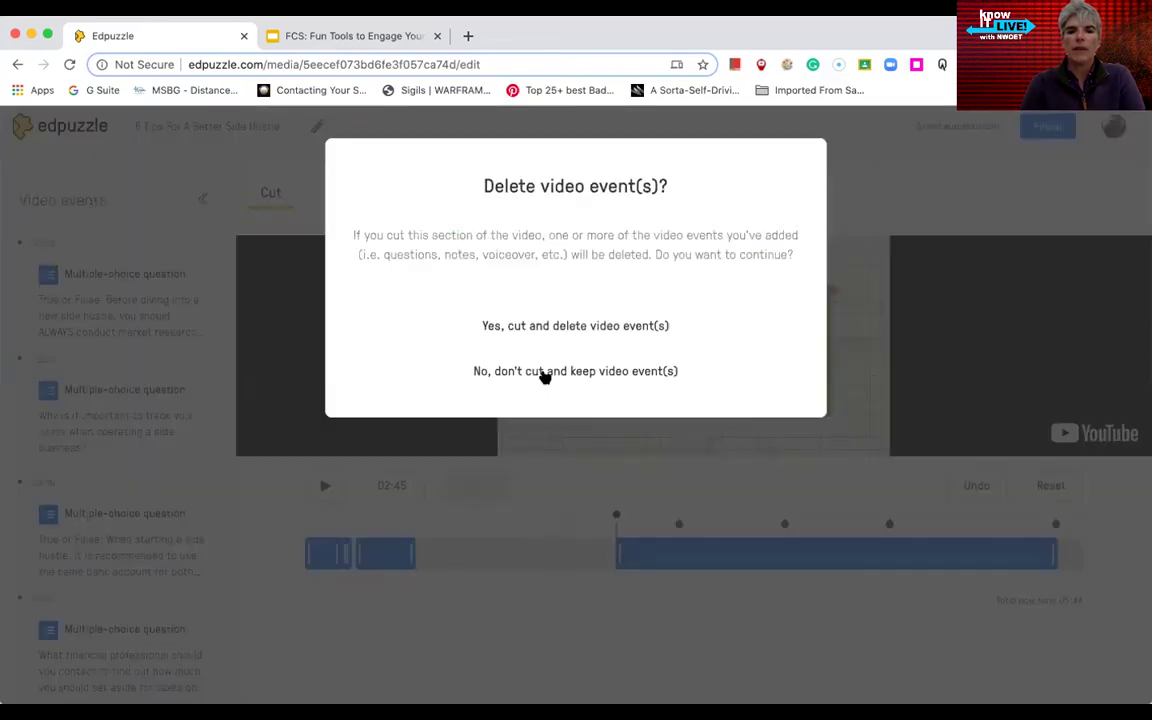
- Confirm deleting another question and trim the opening so the video runs 03:55, then show Voiceover
click(563, 326)
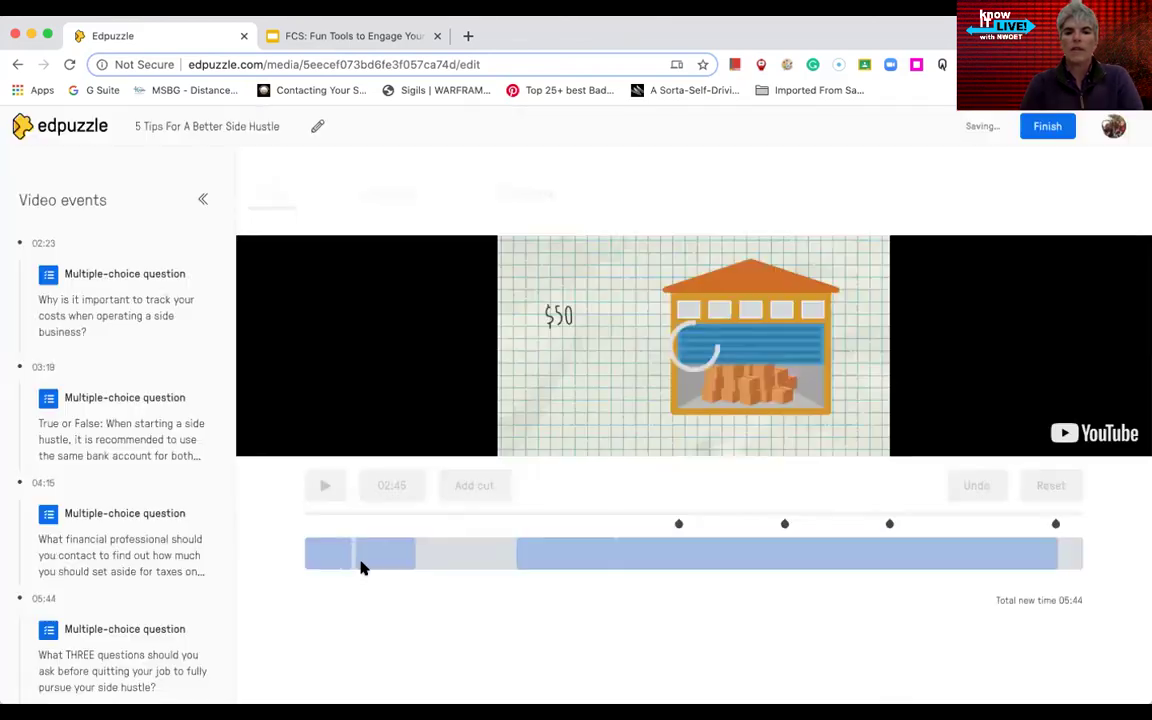
drag(363, 553, 416, 553)
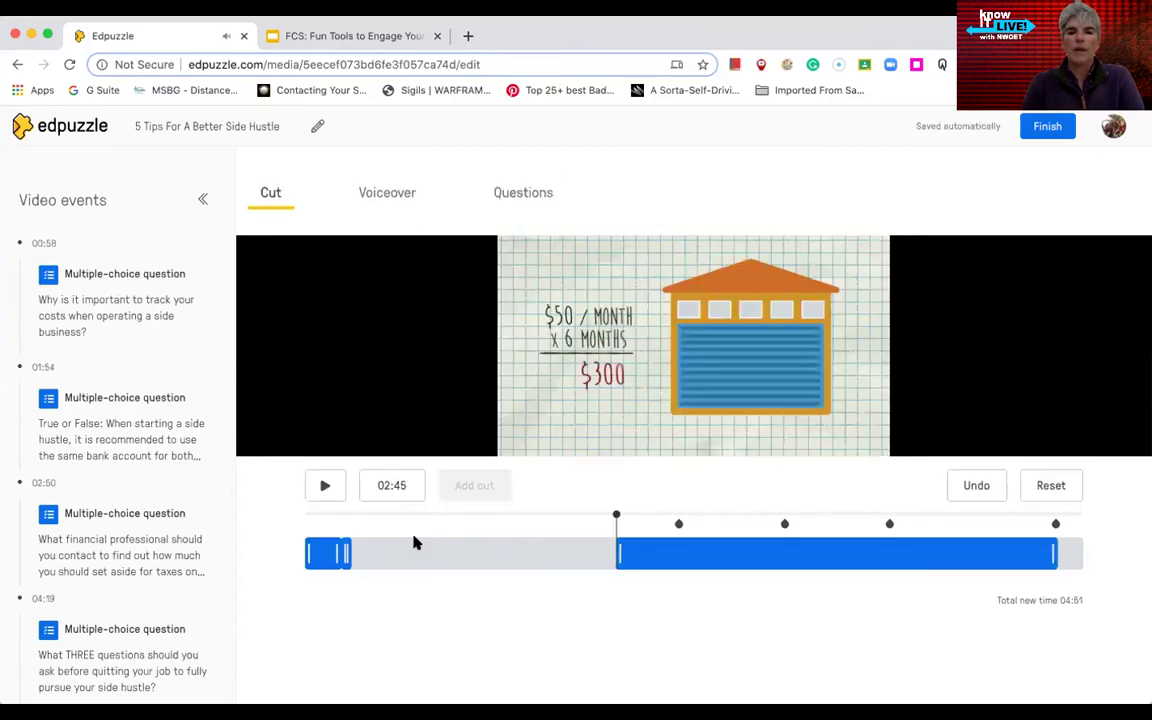
click(320, 487)
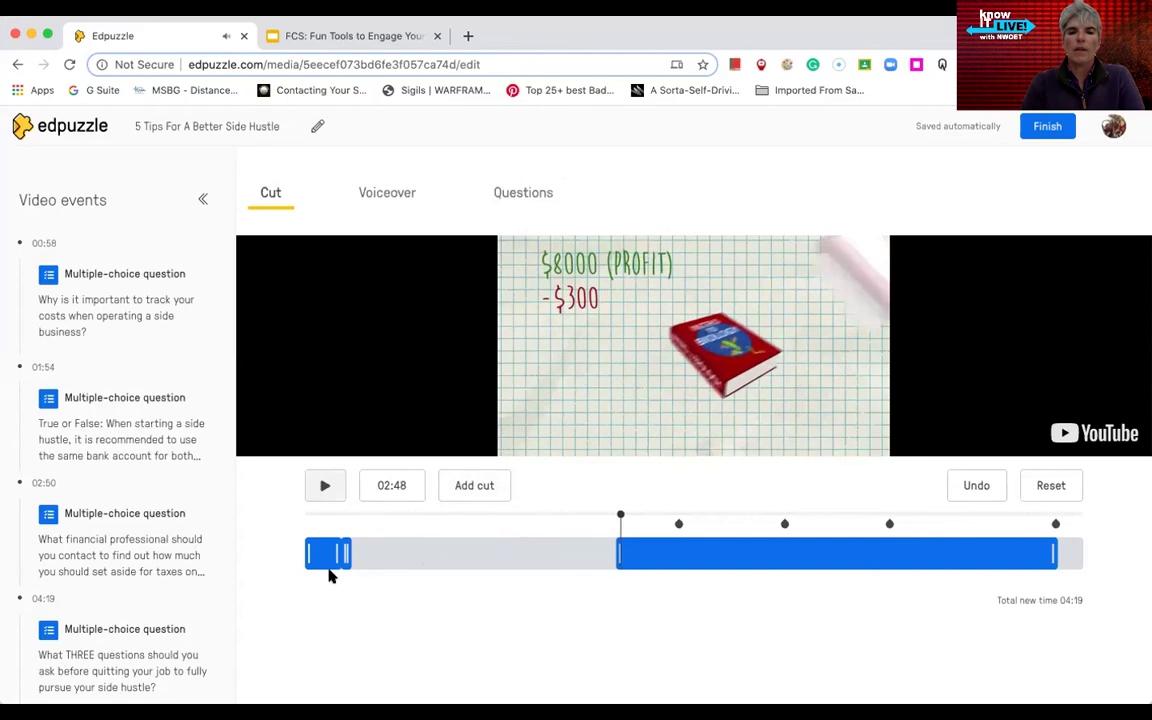
click(343, 553)
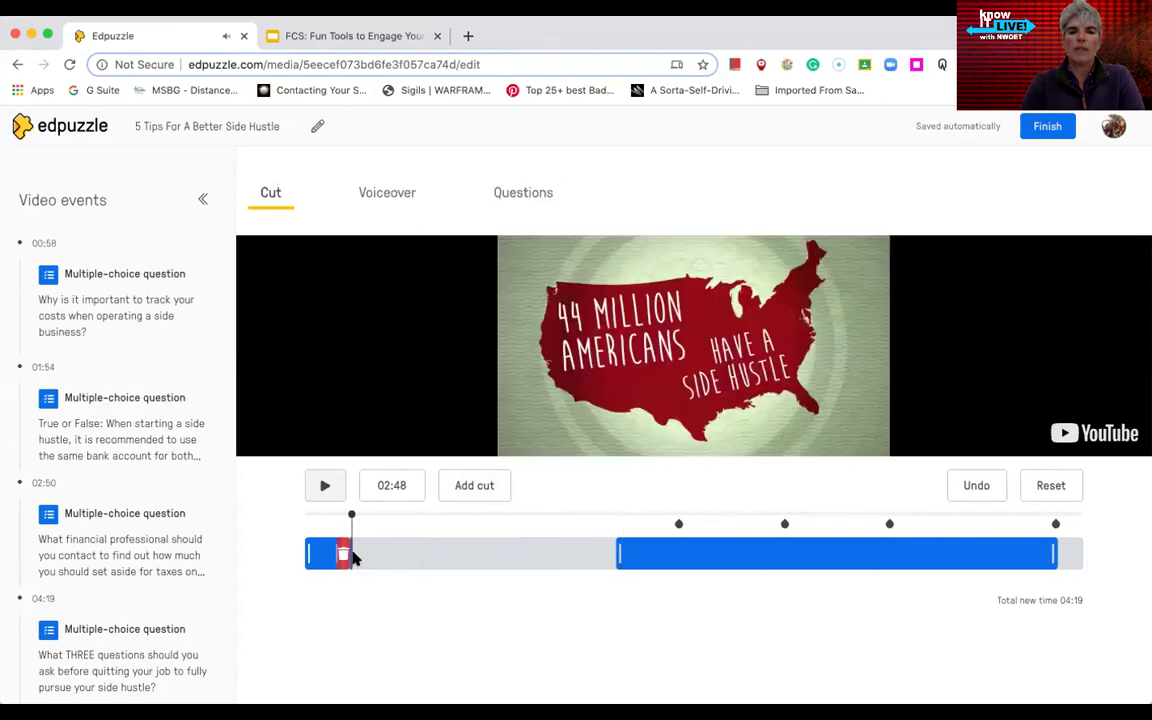
drag(352, 558, 352, 558)
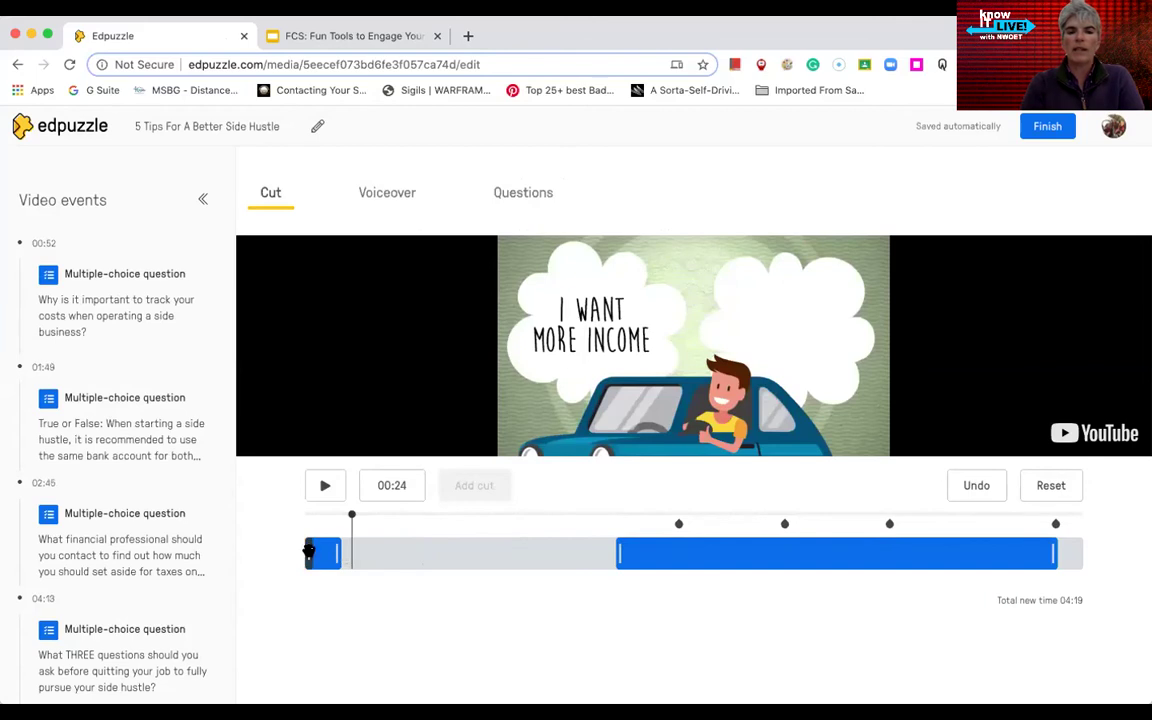
drag(308, 553, 340, 554)
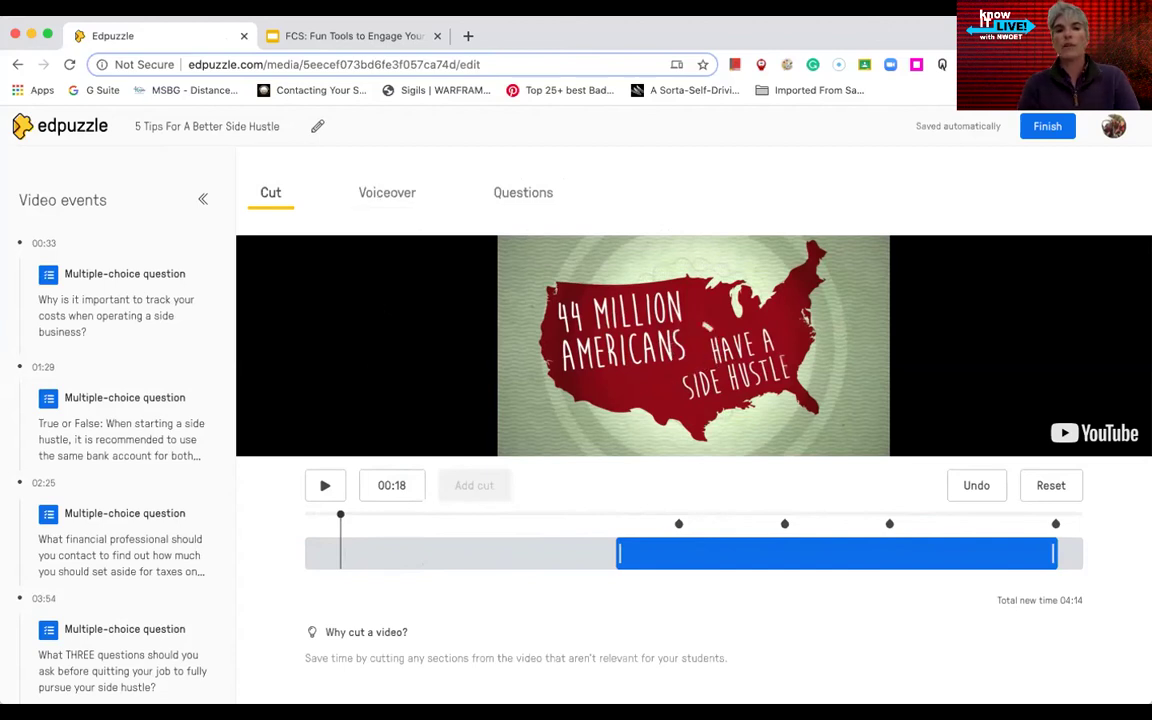
click(387, 196)
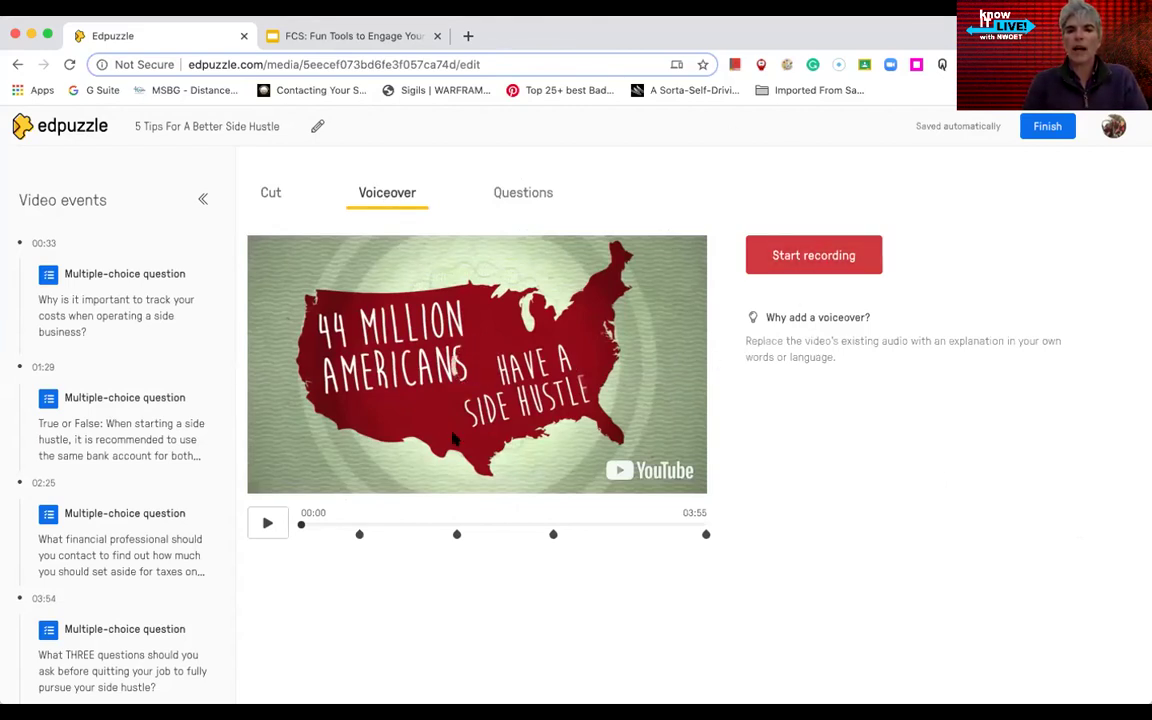
- Review the questions, including the True or False question at 01:29, and finish editing
click(530, 201)
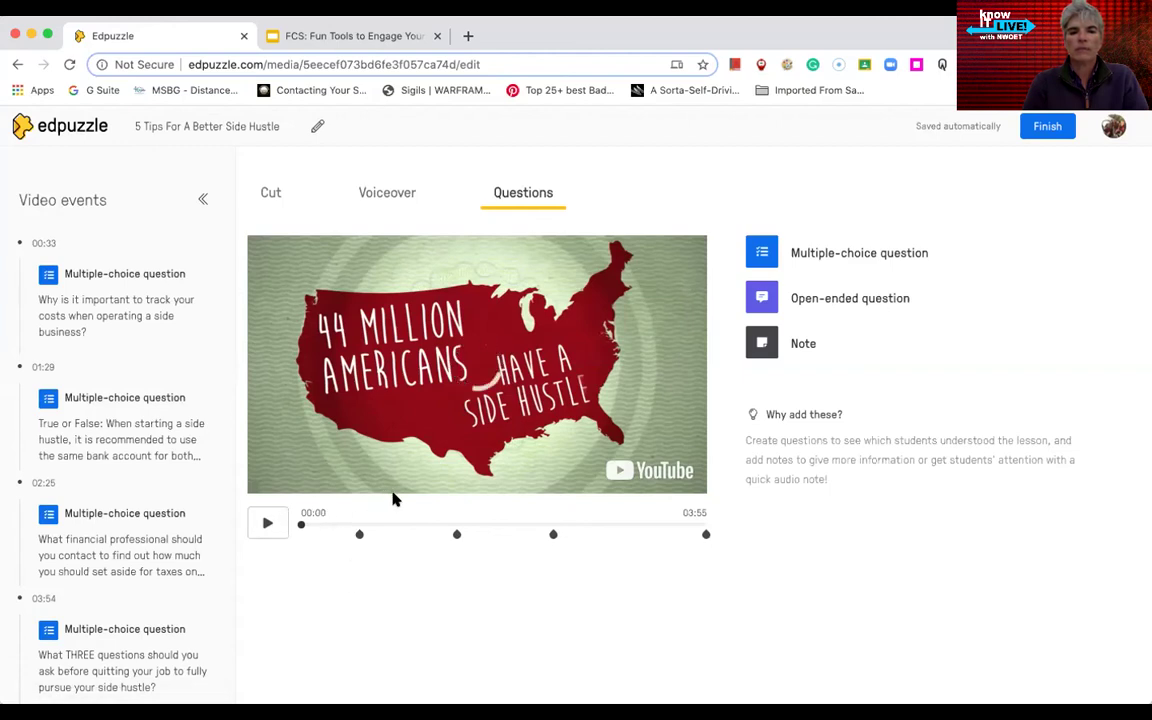
click(303, 527)
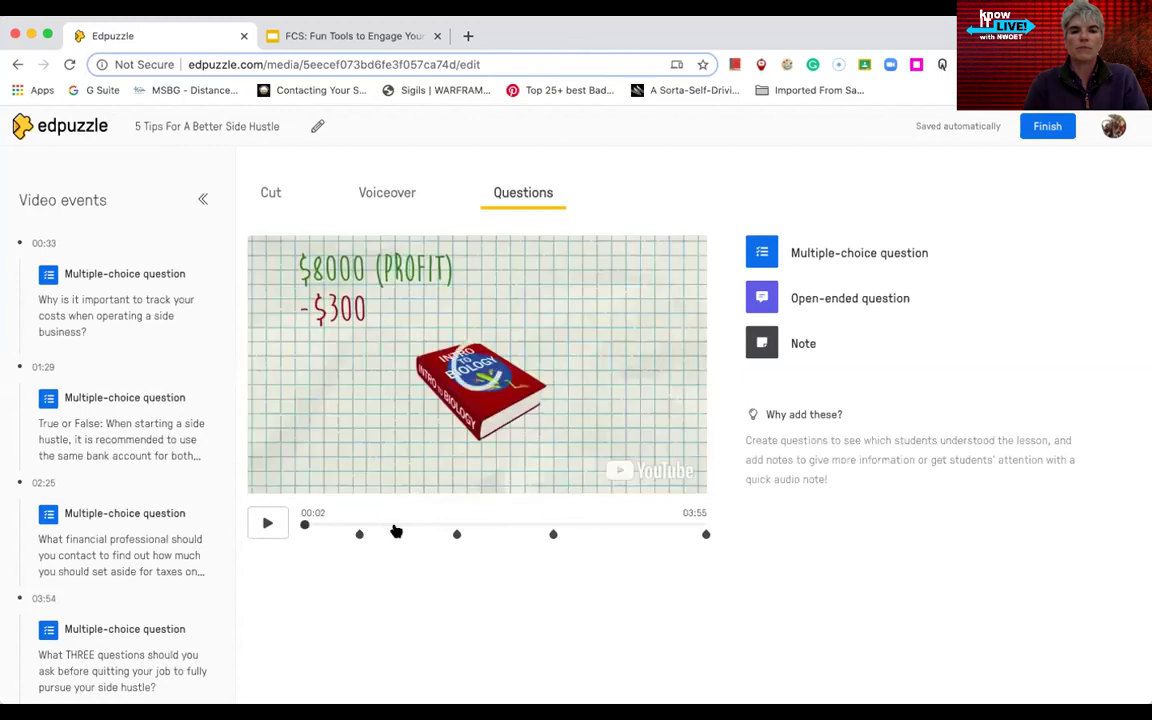
click(395, 526)
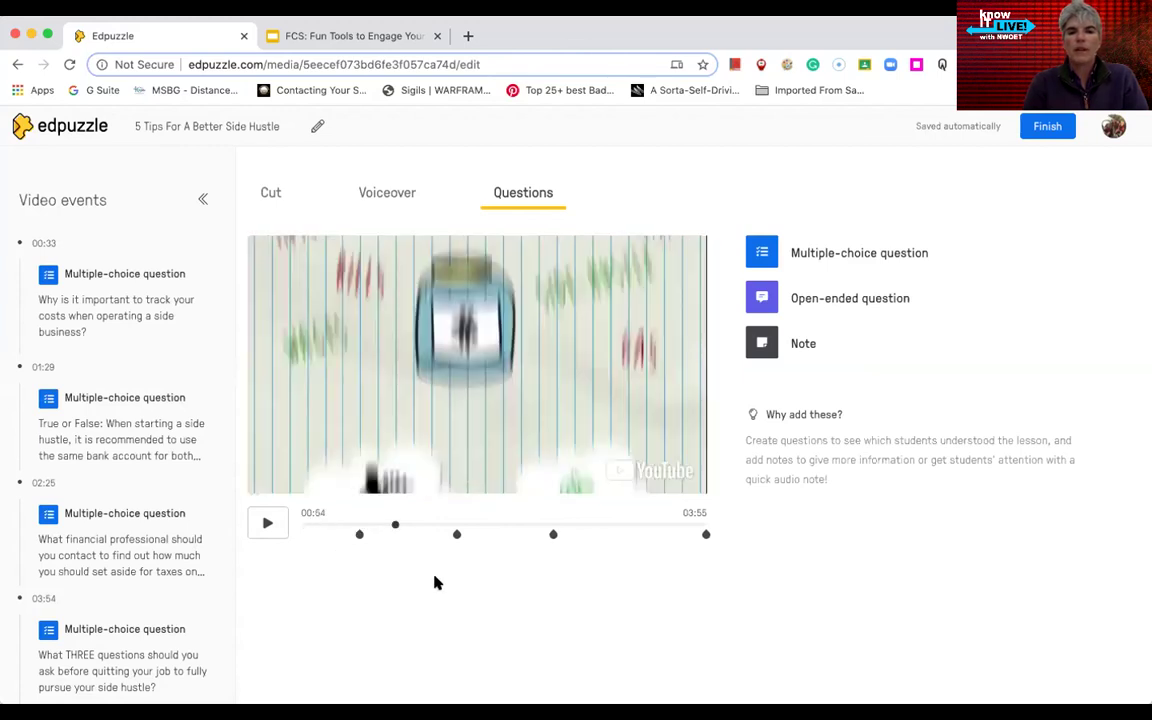
click(71, 399)
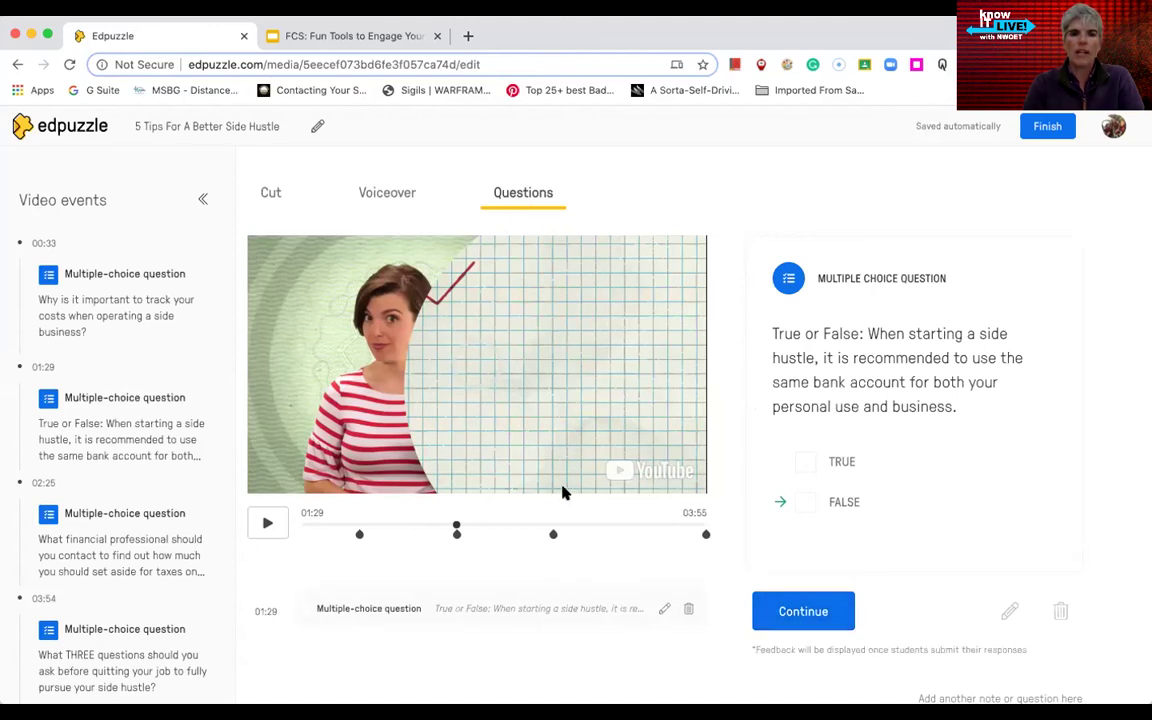
click(1047, 126)
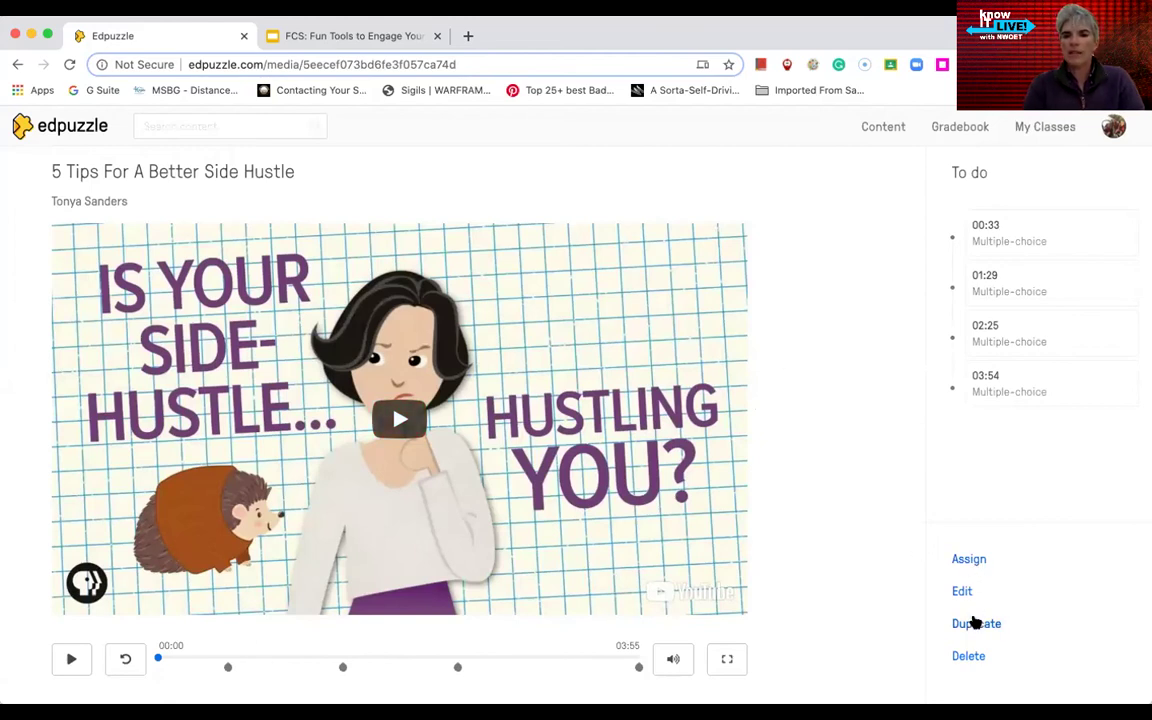
- Assign the video to My First Class Example, Practice for youTube and Transitioning to 100% Online
click(968, 560)
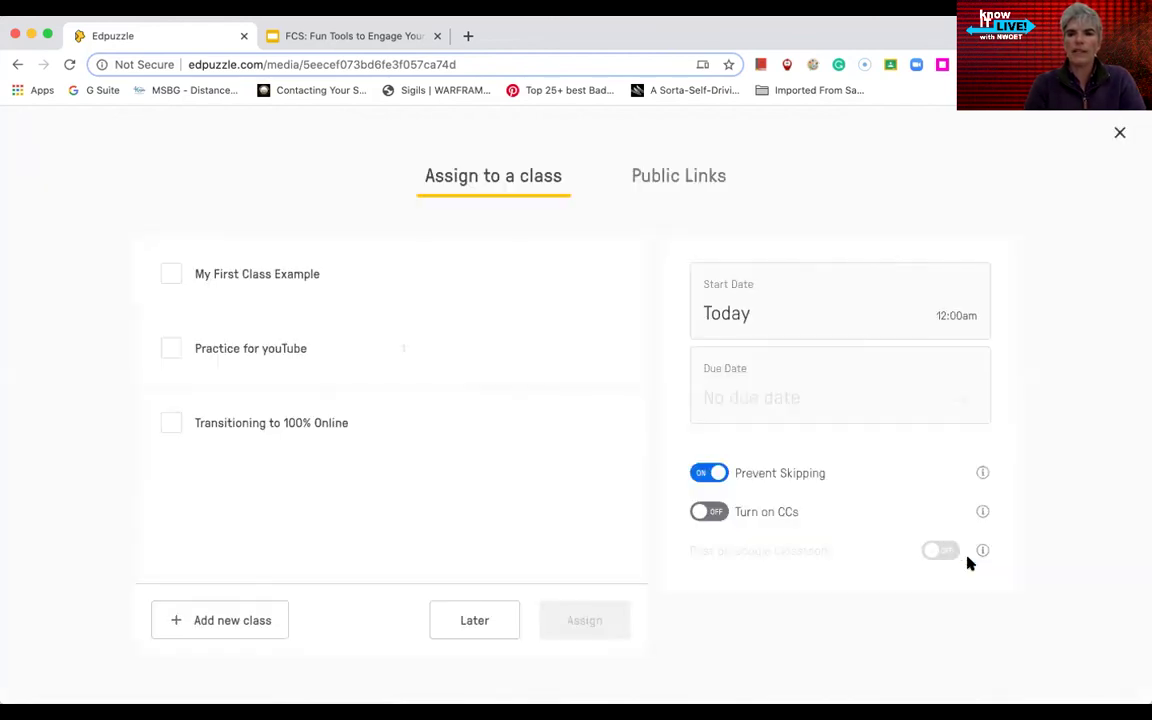
click(171, 276)
click(170, 431)
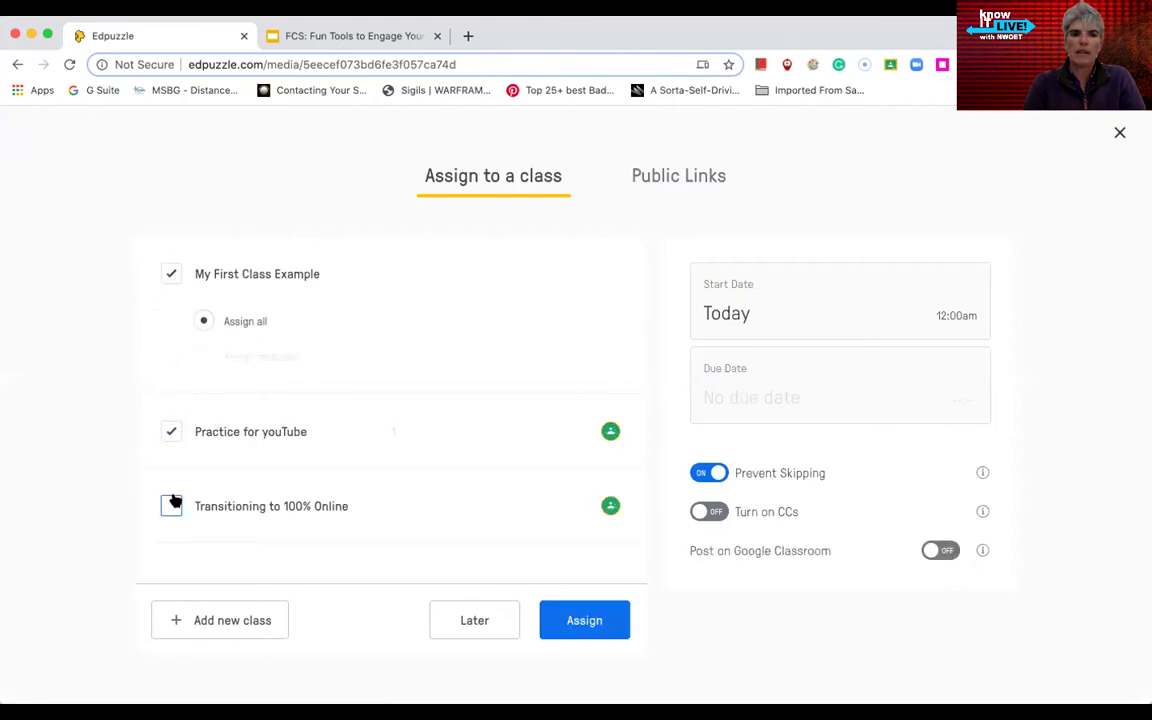
click(172, 504)
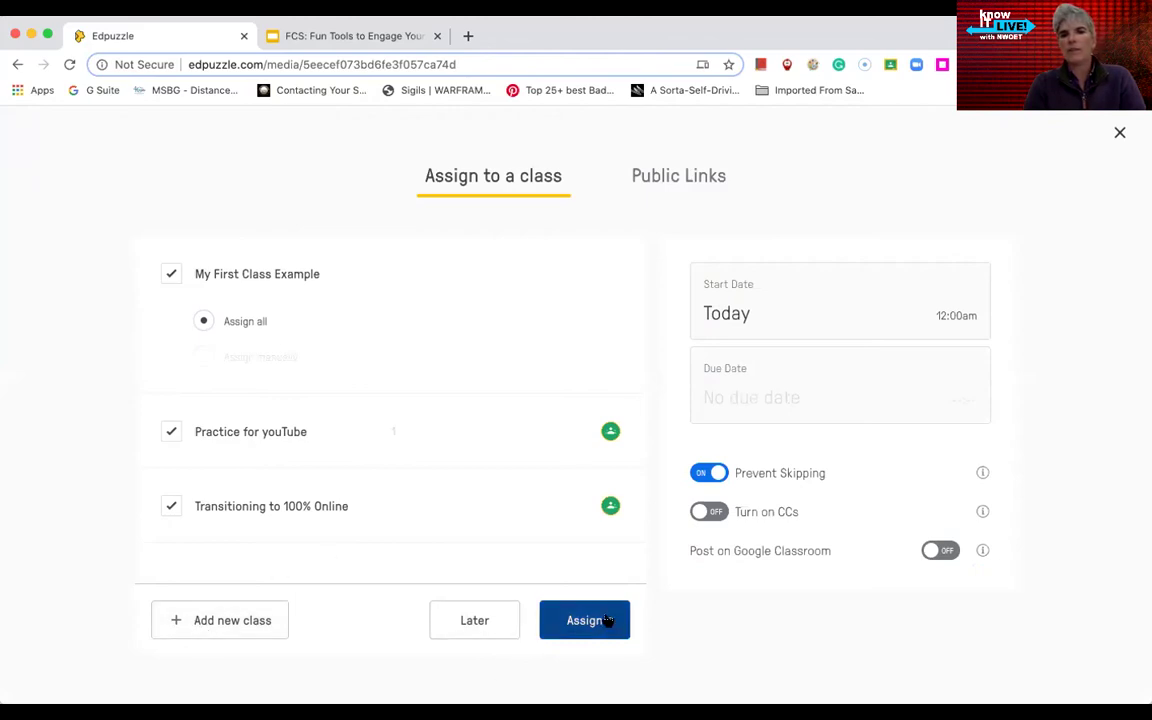
click(690, 180)
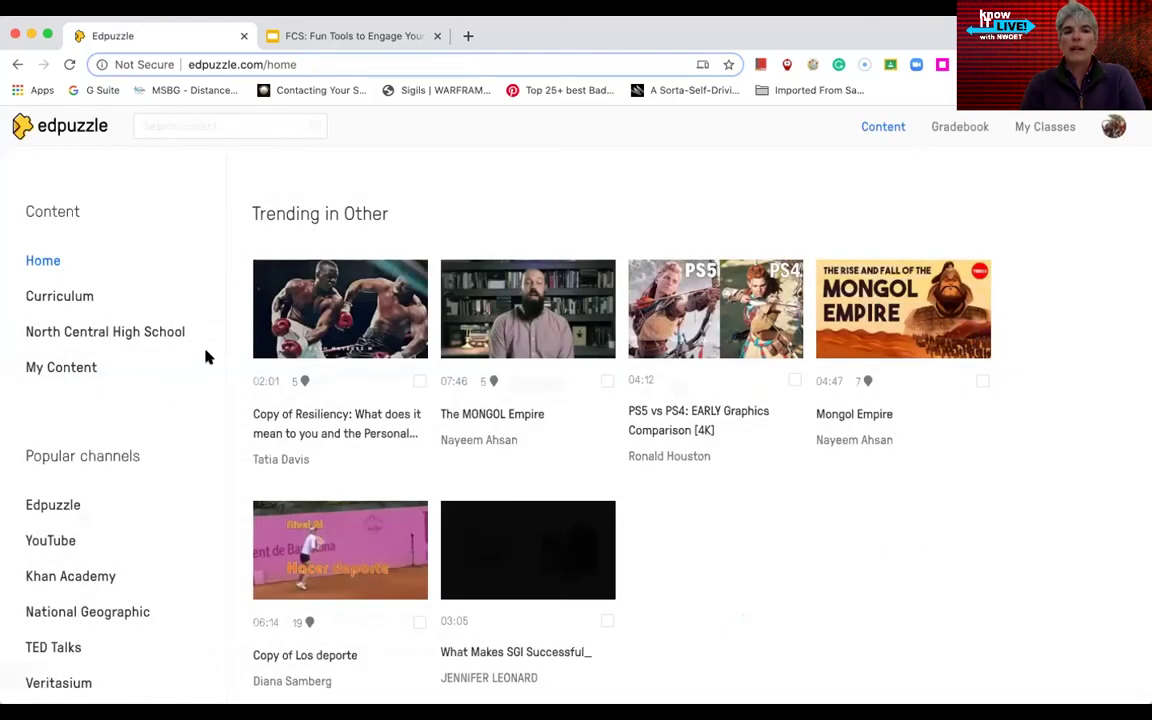
- Browse the Edpuzzle and YouTube popular channels, then go to My Content
scroll(695, 517, down, 3)
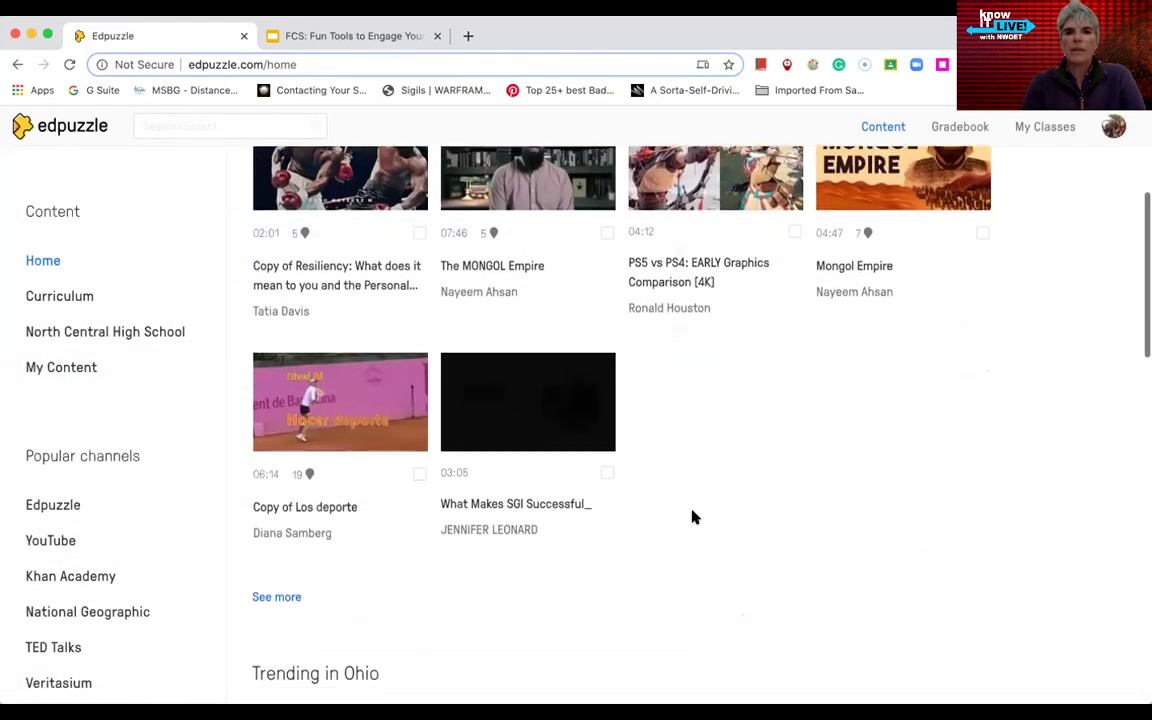
scroll(695, 517, down, 10)
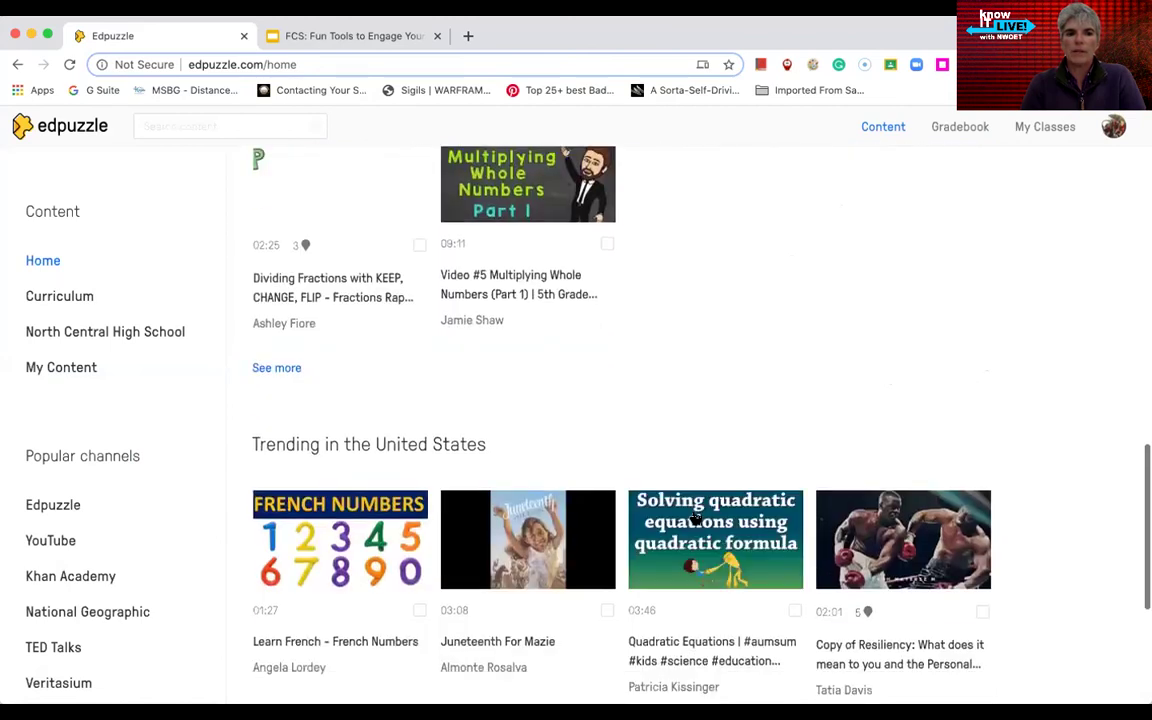
scroll(695, 517, down, 2)
scroll(690, 519, up, 8)
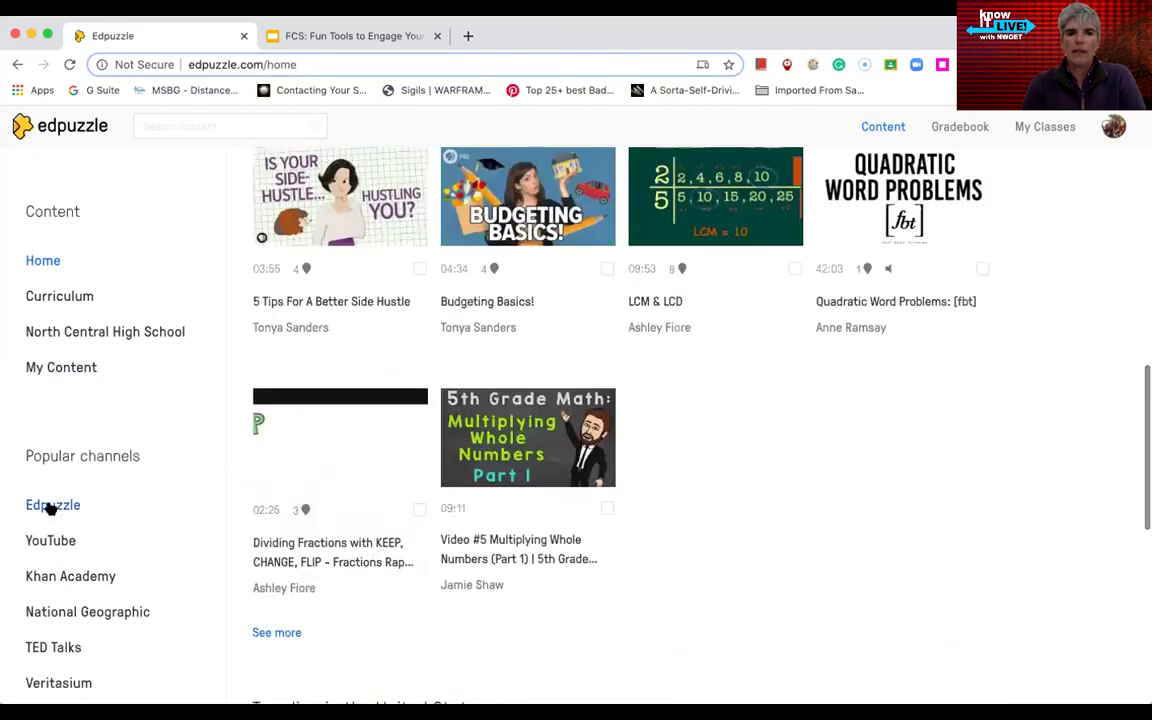
click(50, 507)
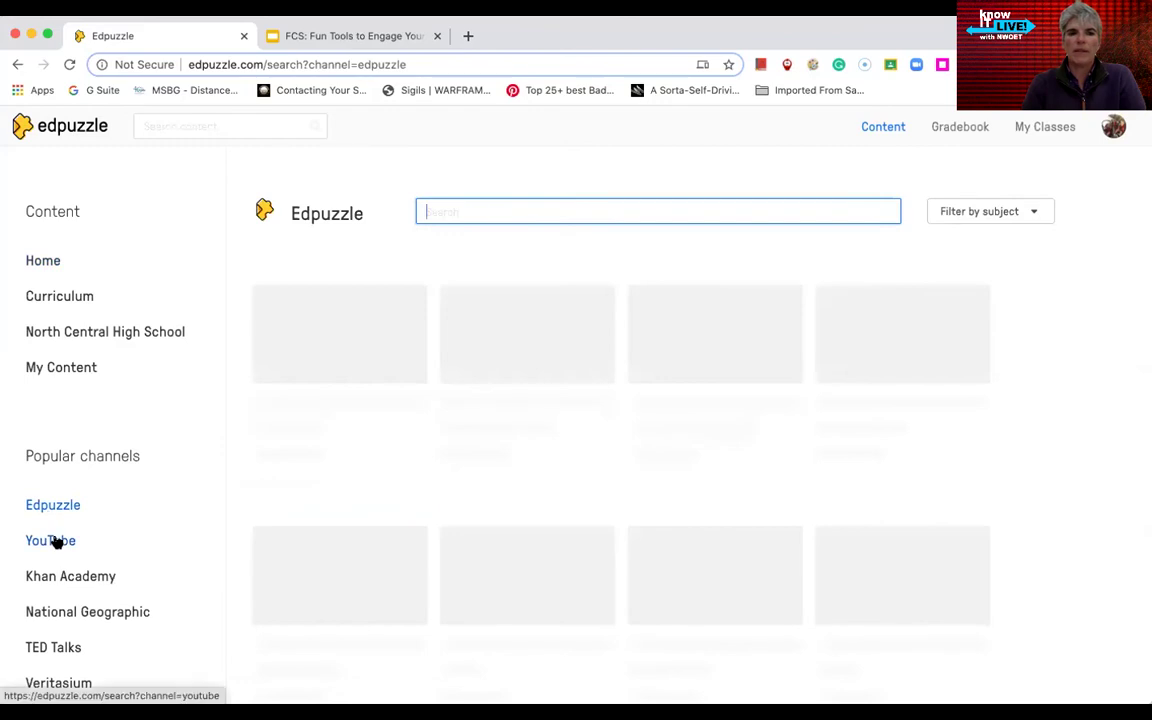
click(56, 541)
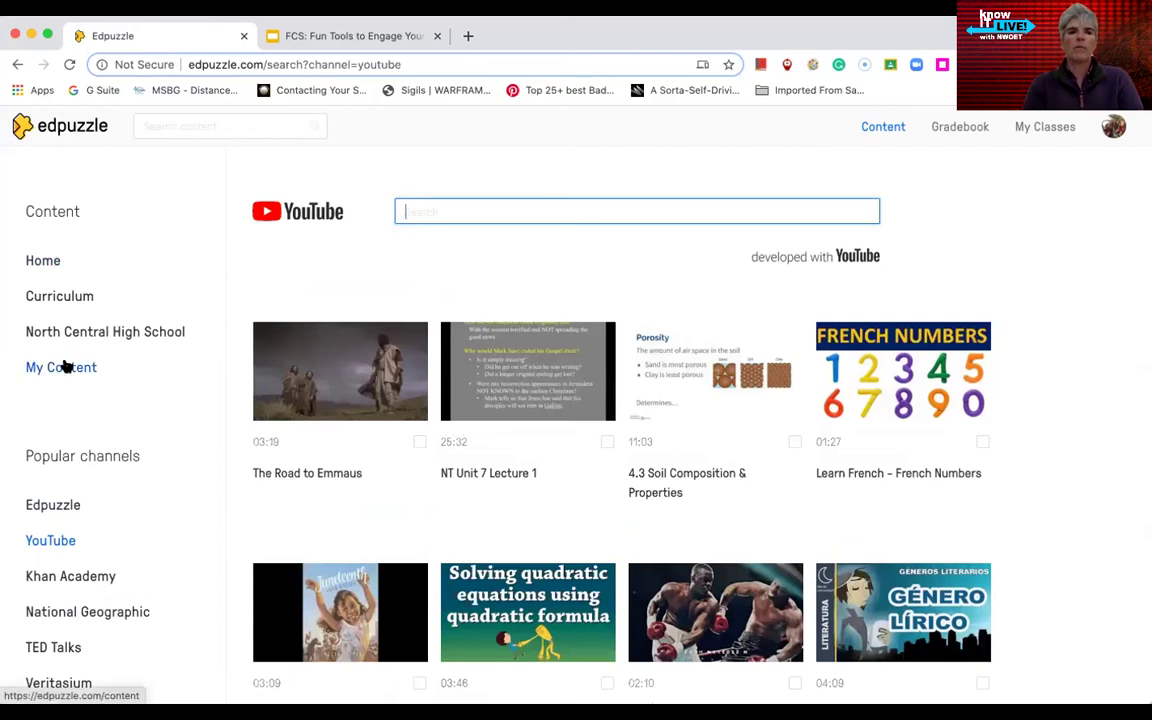
click(63, 364)
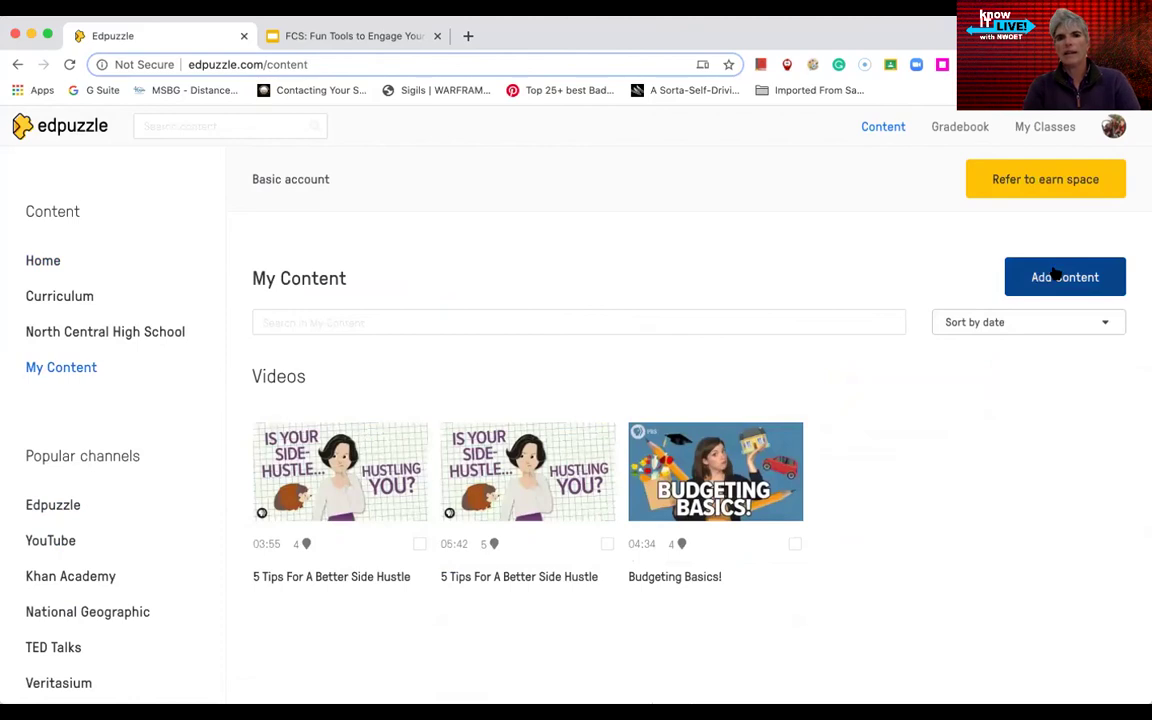
- Search My Content for 'Fractions', finding nothing, then show the Add Content choices
click(558, 324)
text(Frac)
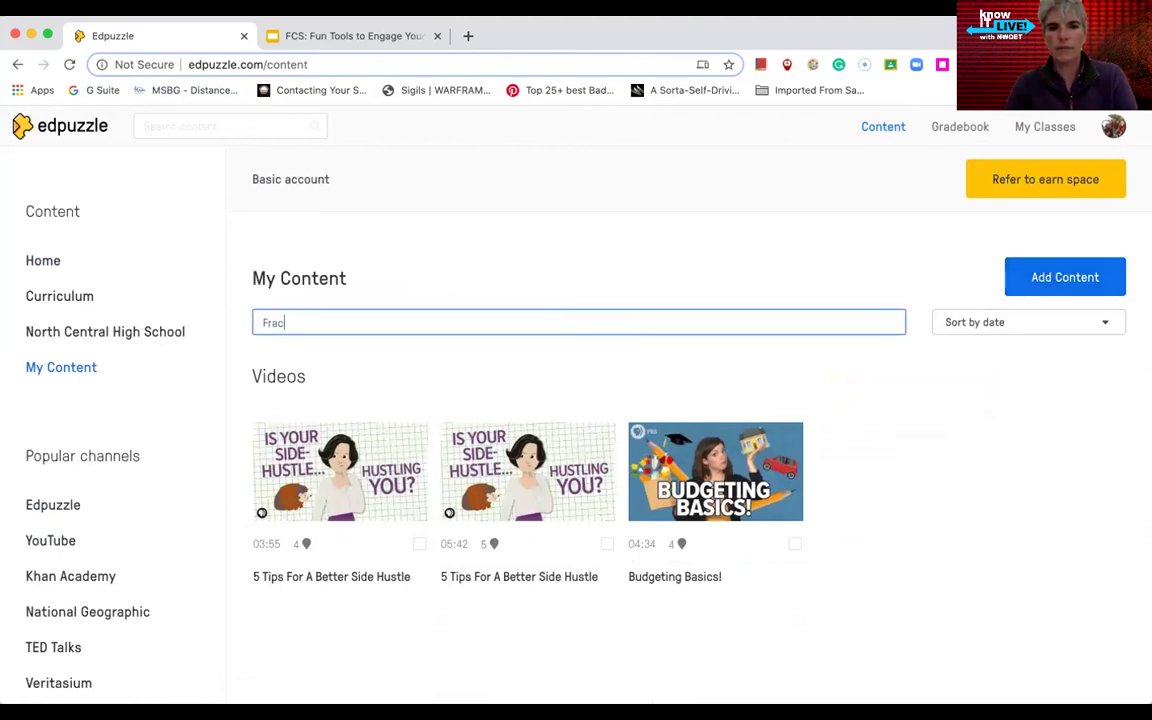
text(tions)
key(Return)
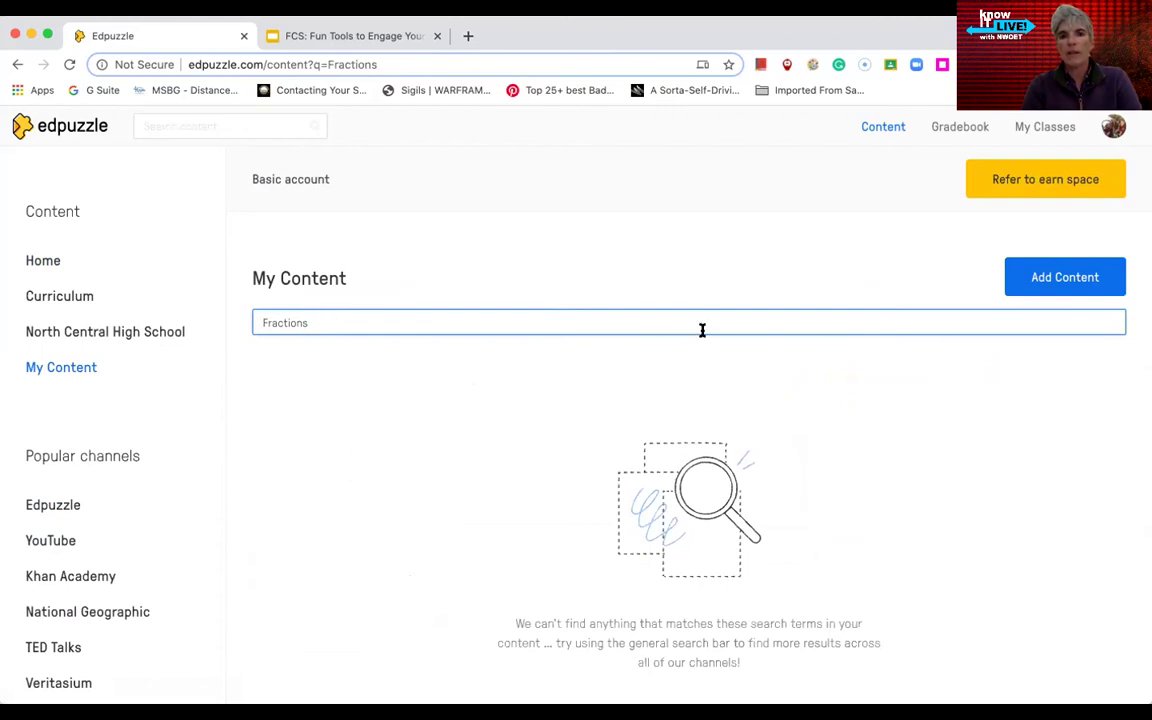
click(1067, 282)
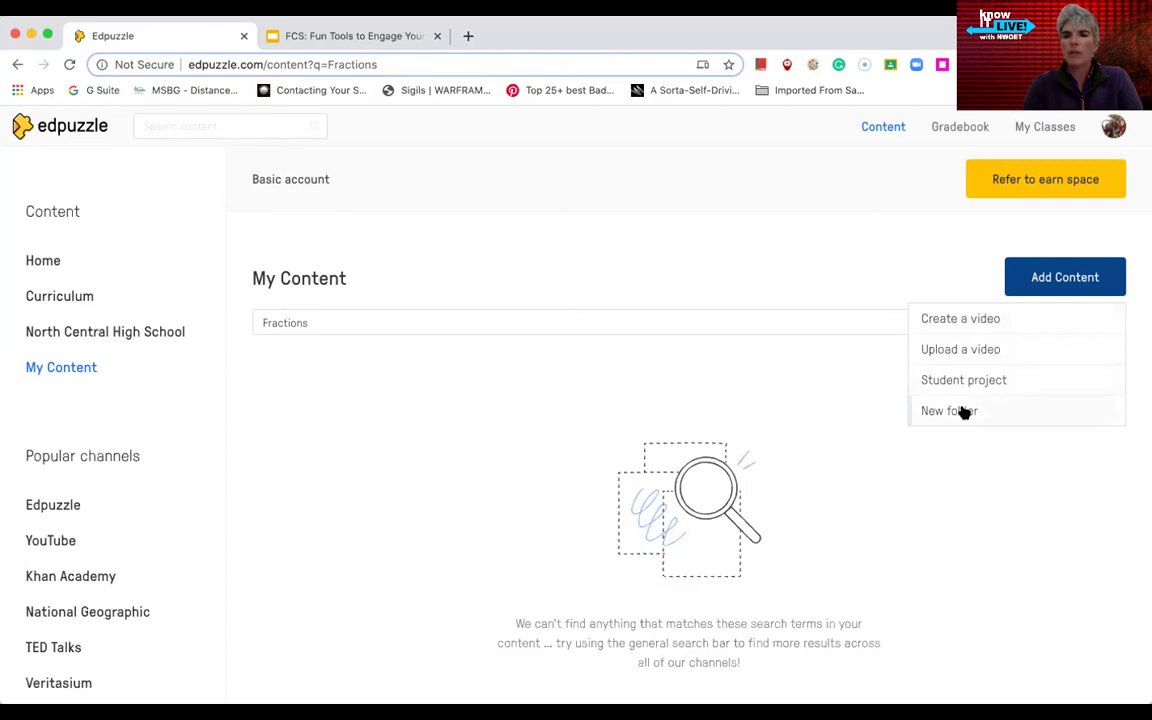
- Choose Create a video and browse the existing video library
click(968, 324)
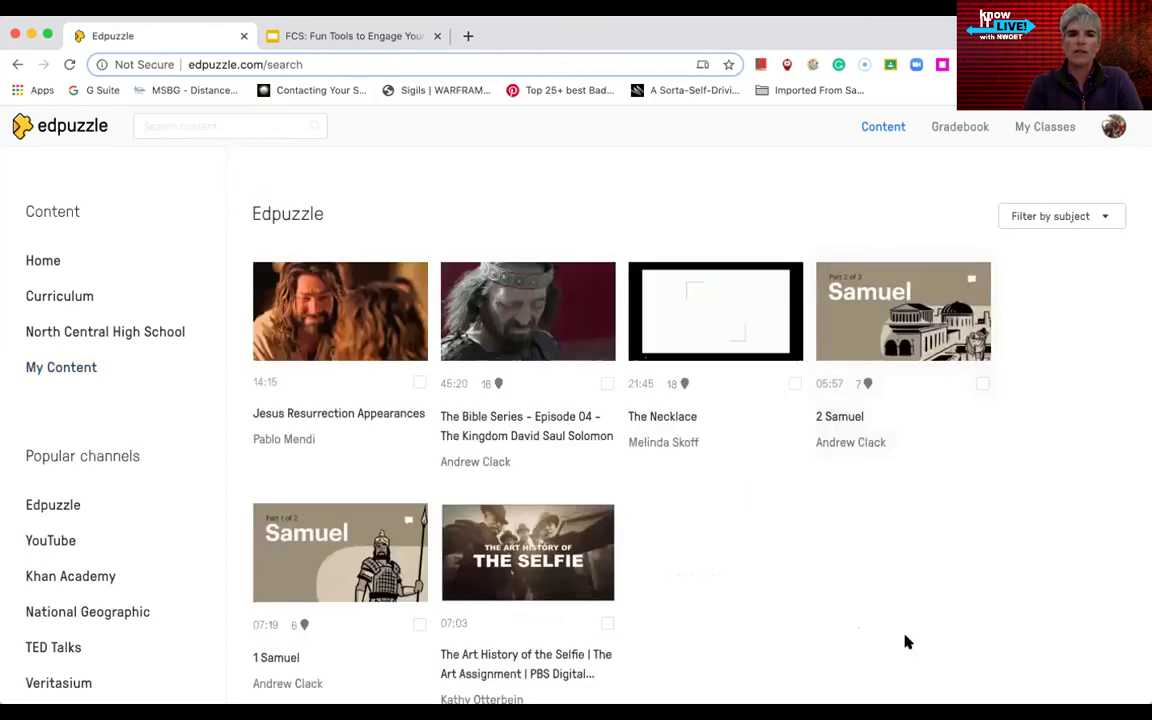
scroll(458, 494, down, 2)
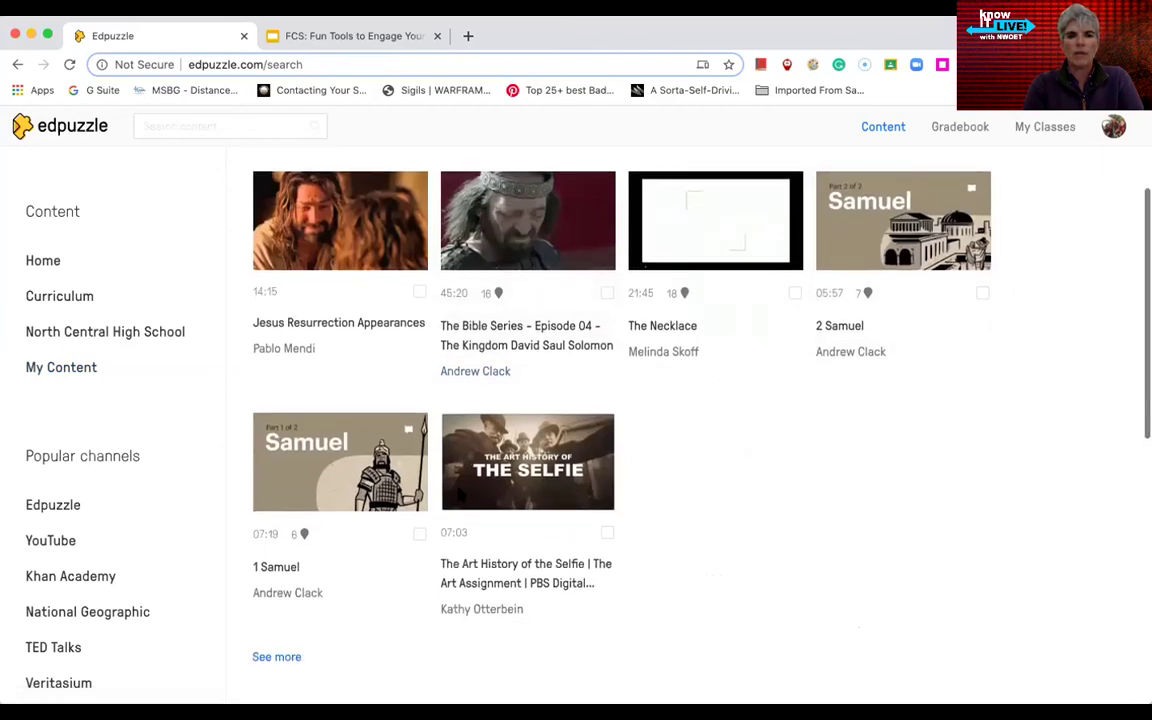
scroll(458, 493, down, 5)
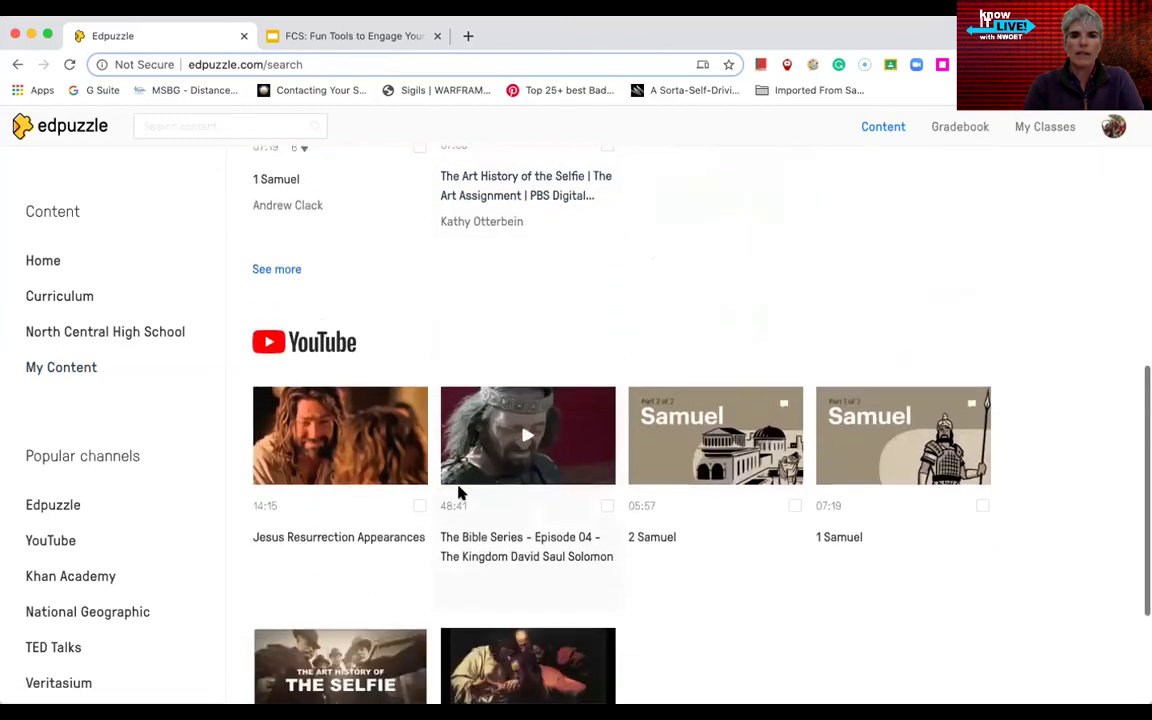
scroll(458, 490, up, 6)
scroll(757, 514, down, 2)
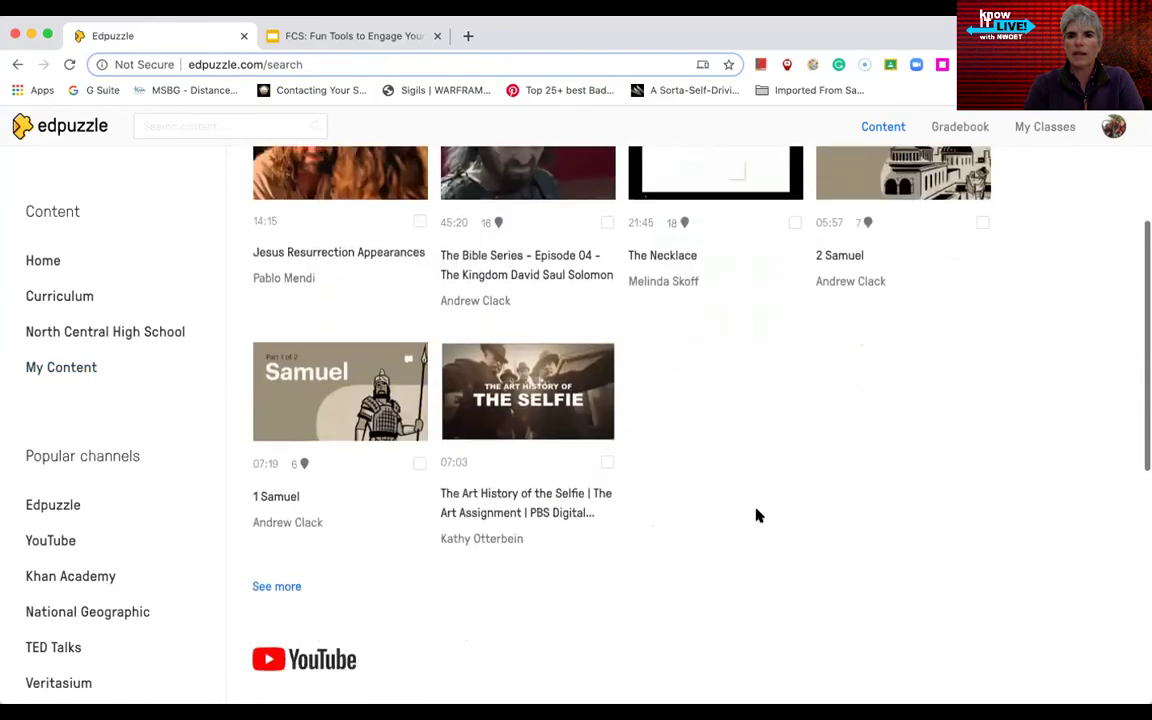
scroll(756, 514, down, 2)
scroll(756, 514, up, 4)
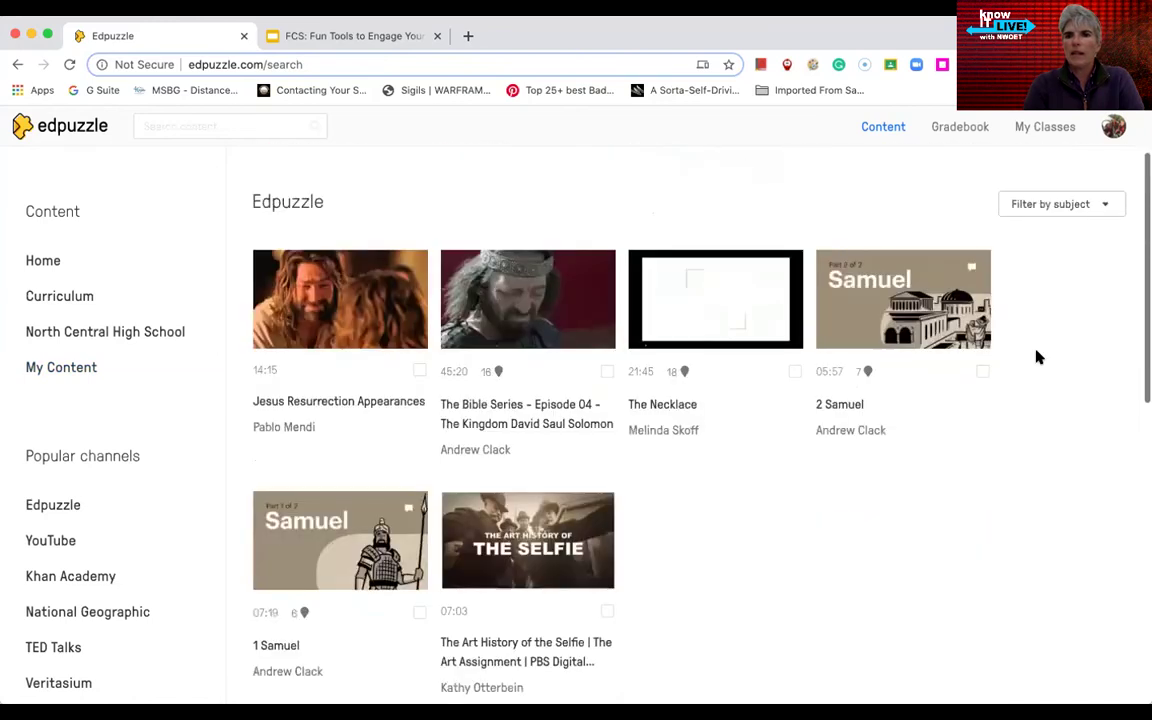
- Filter the library to the Computers subject and open 5 Internet Safety Tips for Kids
click(1106, 207)
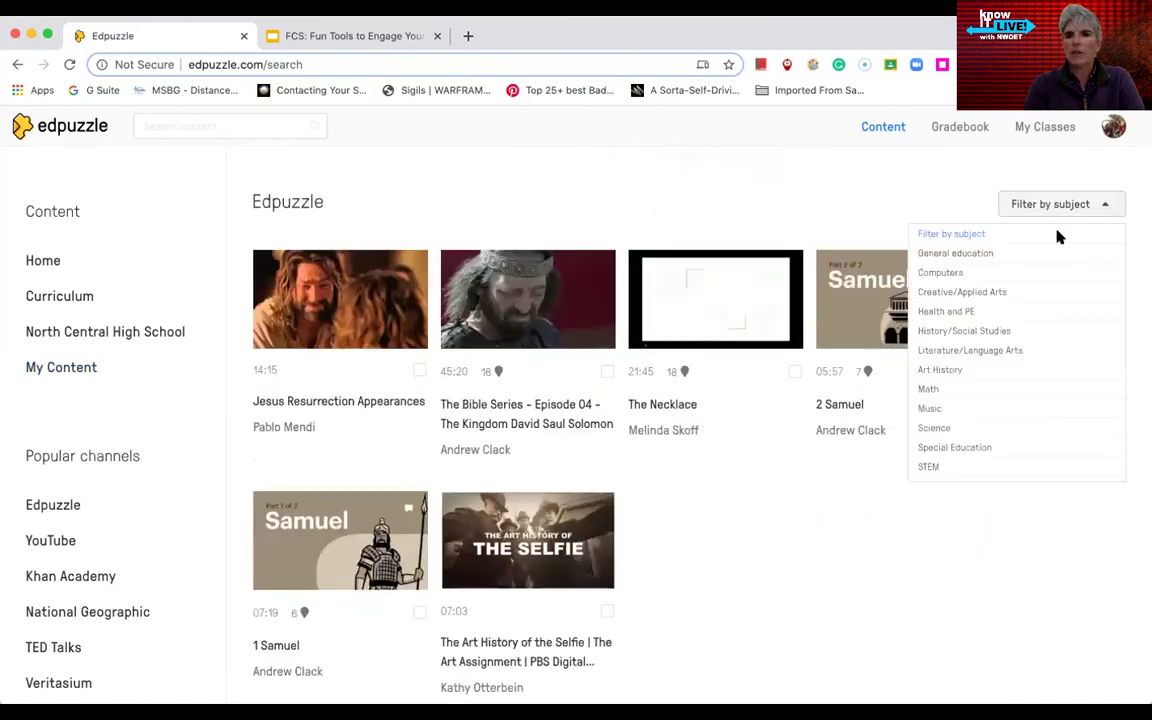
click(956, 274)
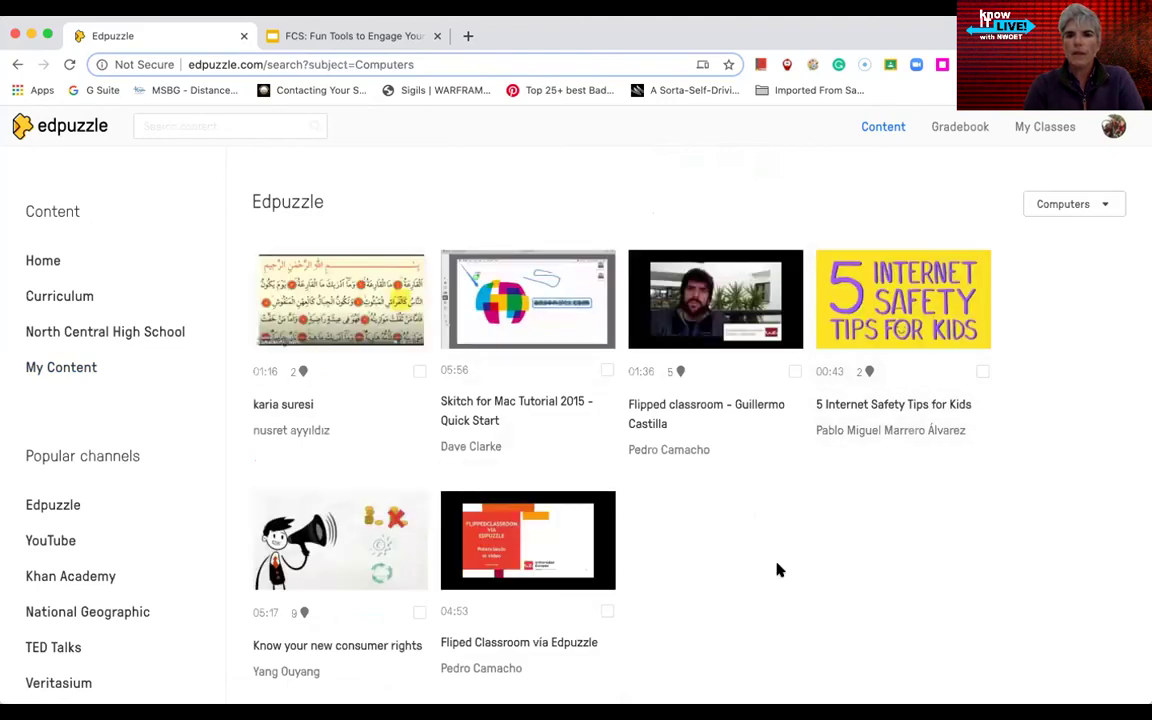
scroll(777, 568, down, 3)
scroll(777, 568, up, 3)
scroll(861, 489, down, 1)
scroll(864, 491, down, 3)
scroll(864, 491, up, 3)
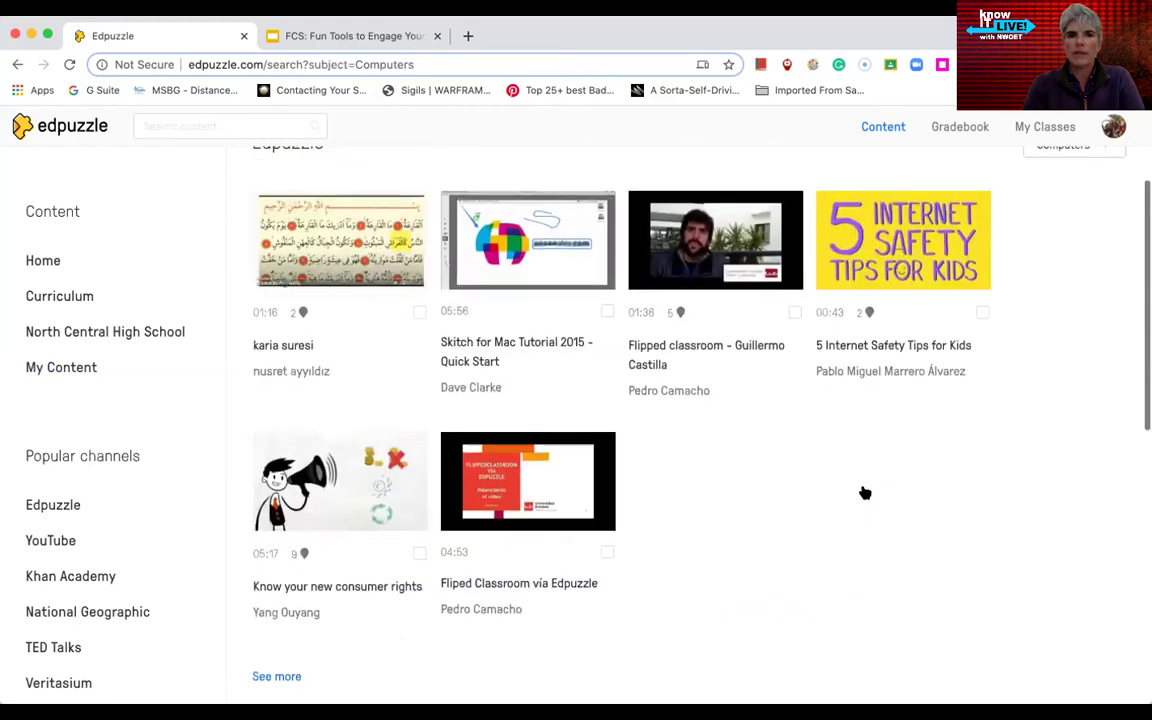
scroll(865, 493, up, 1)
click(901, 264)
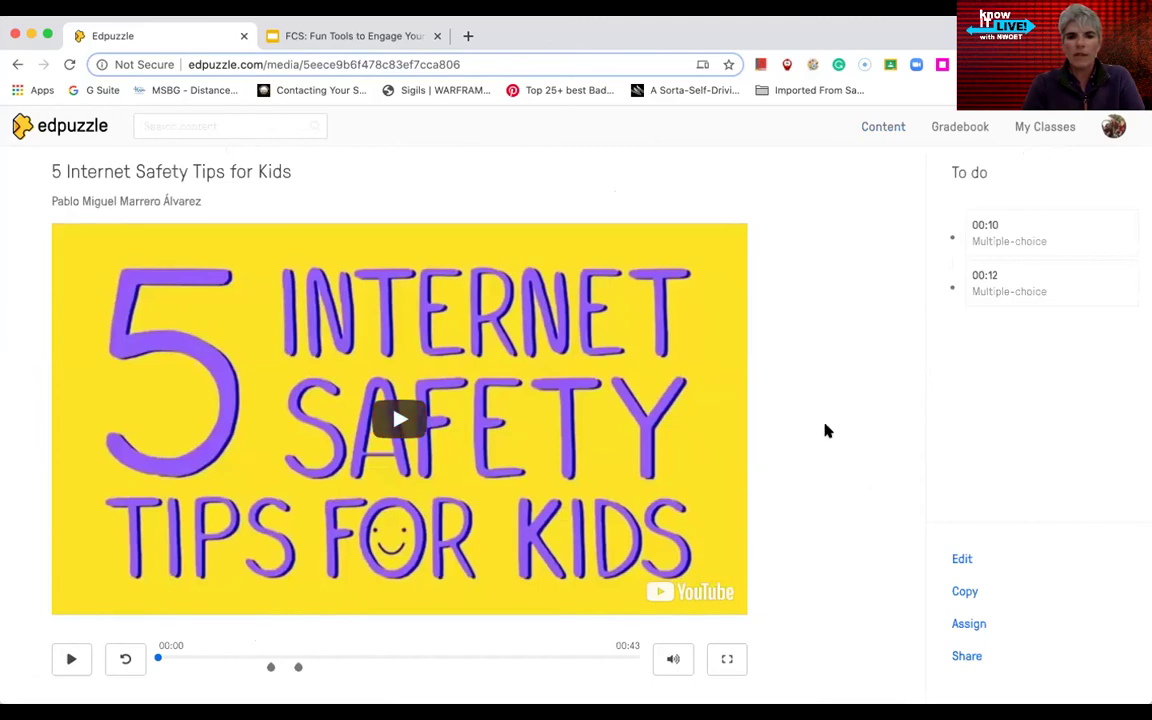
- Open an editable copy of 5 Internet Safety Tips for Kids and view its Voiceover and Questions sections
scroll(825, 429, down, 2)
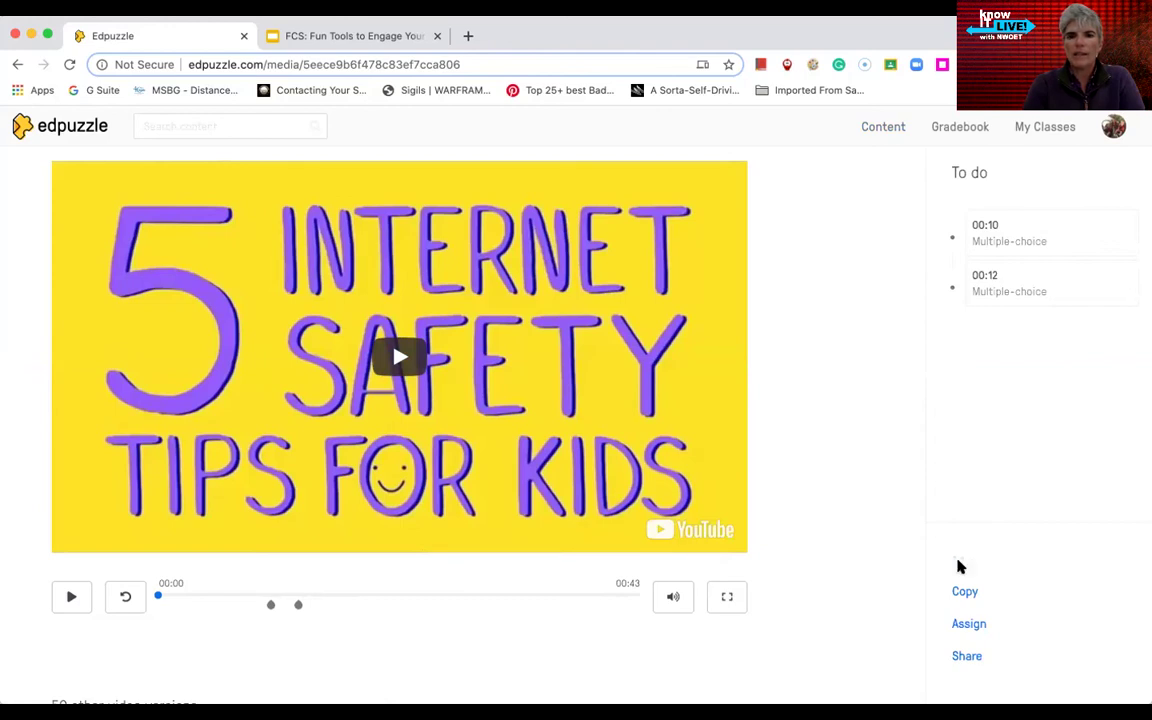
click(958, 566)
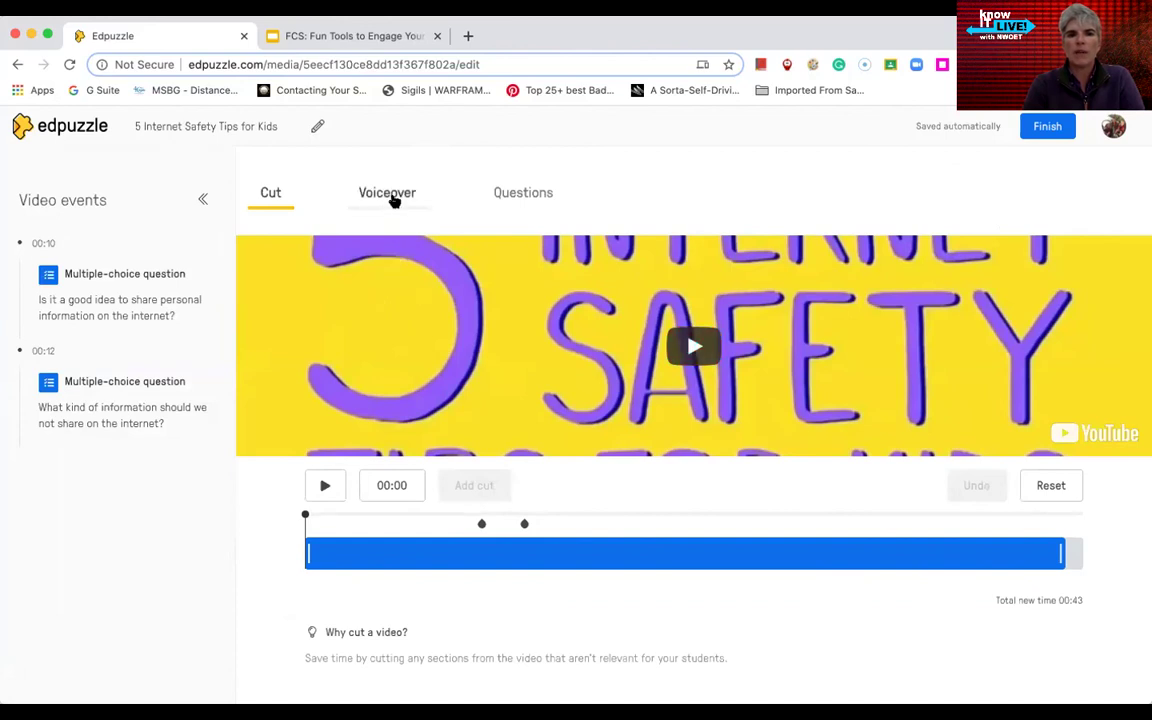
click(393, 200)
click(520, 194)
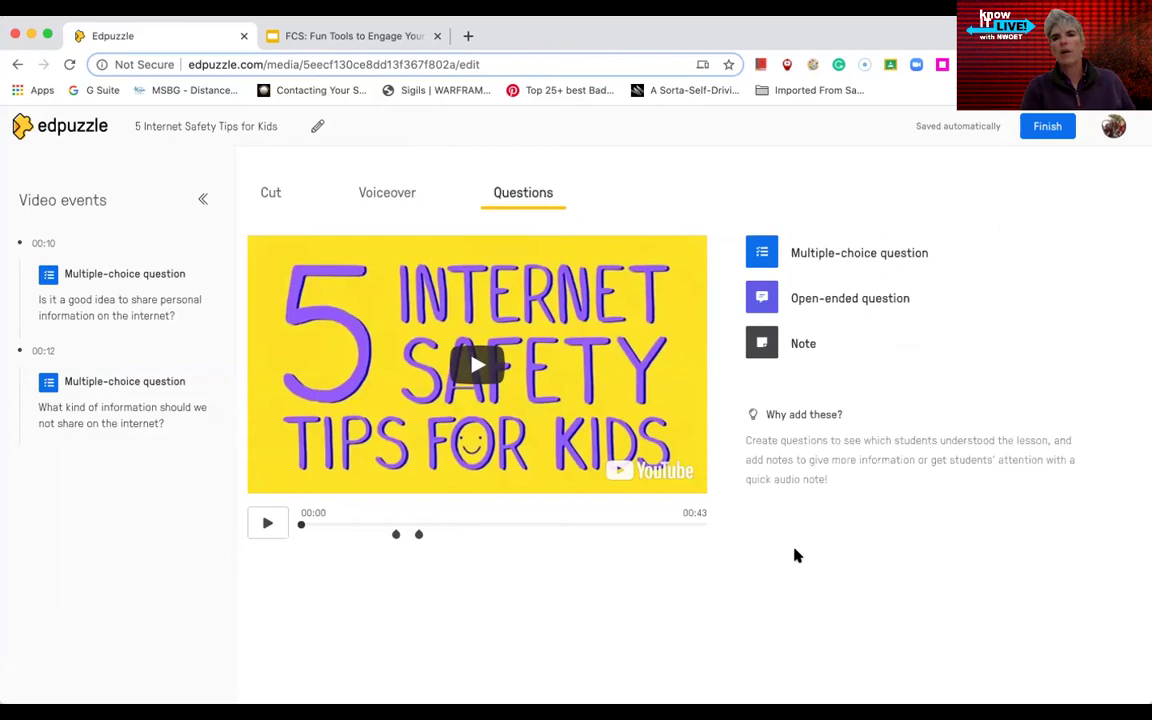
- Add a multiple-choice question and make its second answer choice correct, the first wrong
click(765, 253)
scroll(728, 478, down, 4)
scroll(812, 244, up, 2)
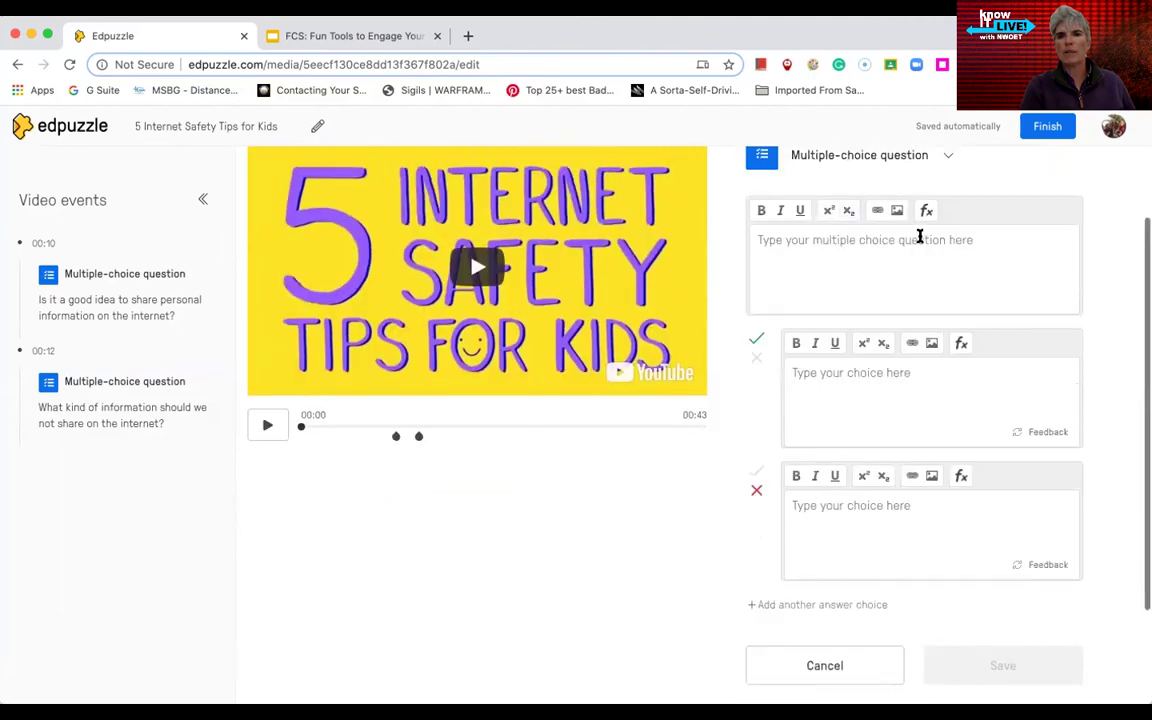
scroll(885, 412, down, 3)
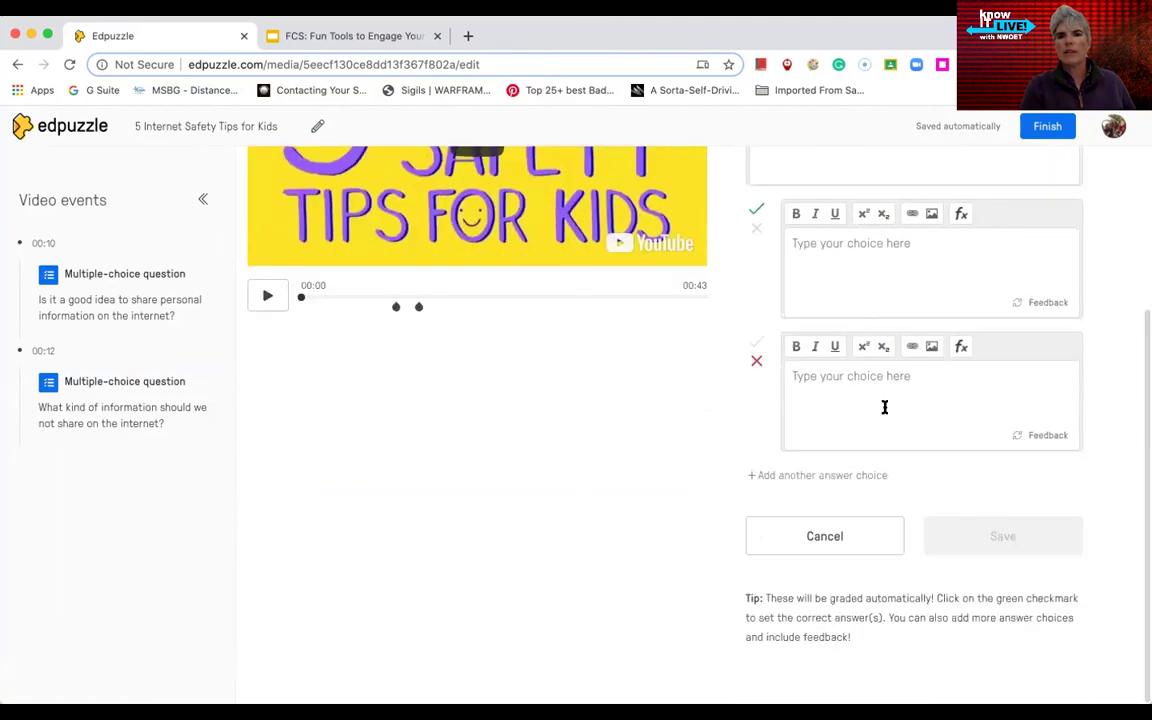
scroll(876, 345, up, 2)
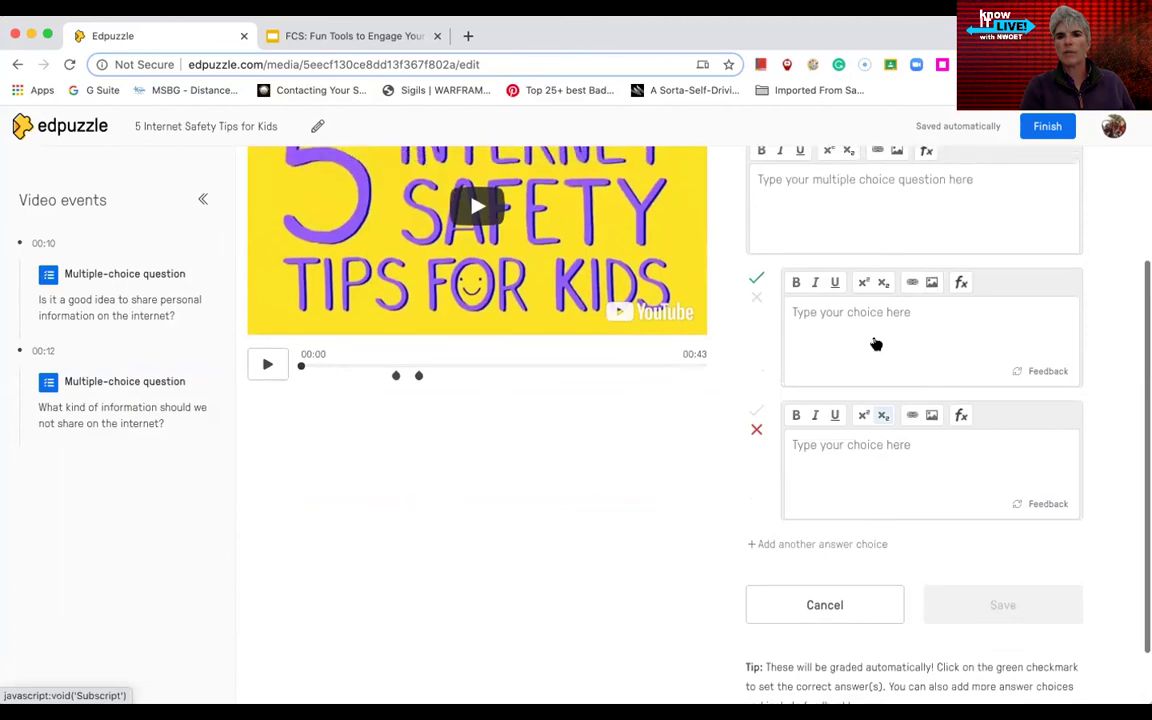
click(756, 411)
click(756, 298)
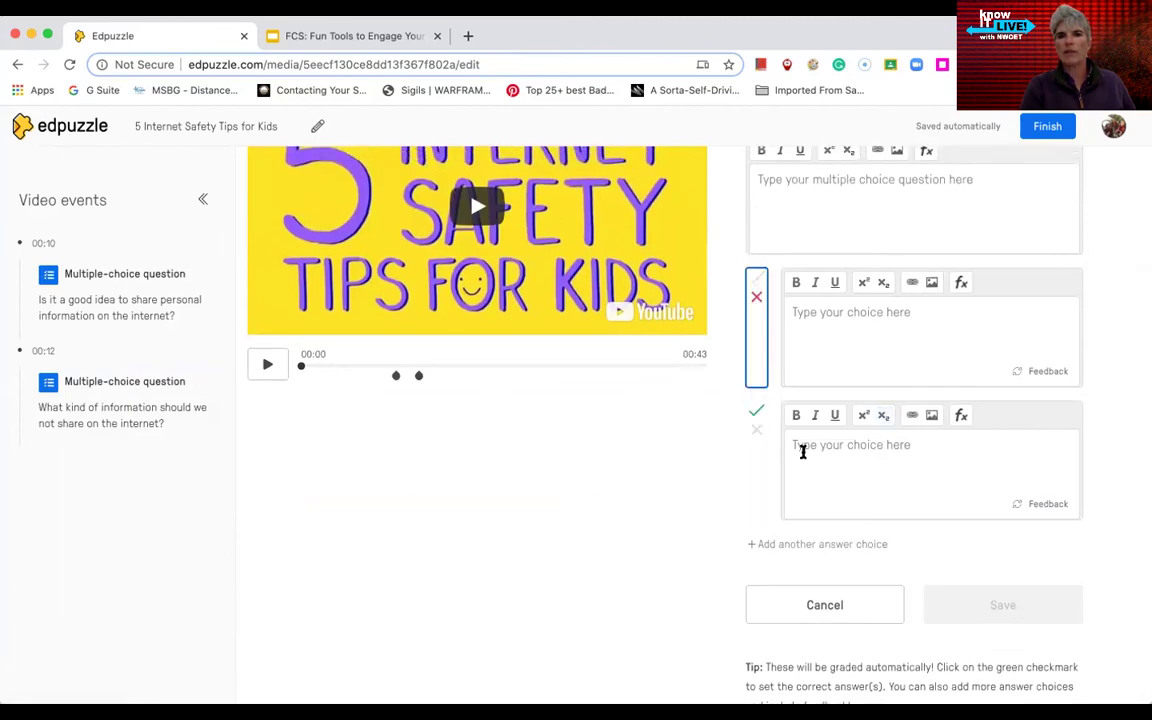
scroll(876, 427, down, 2)
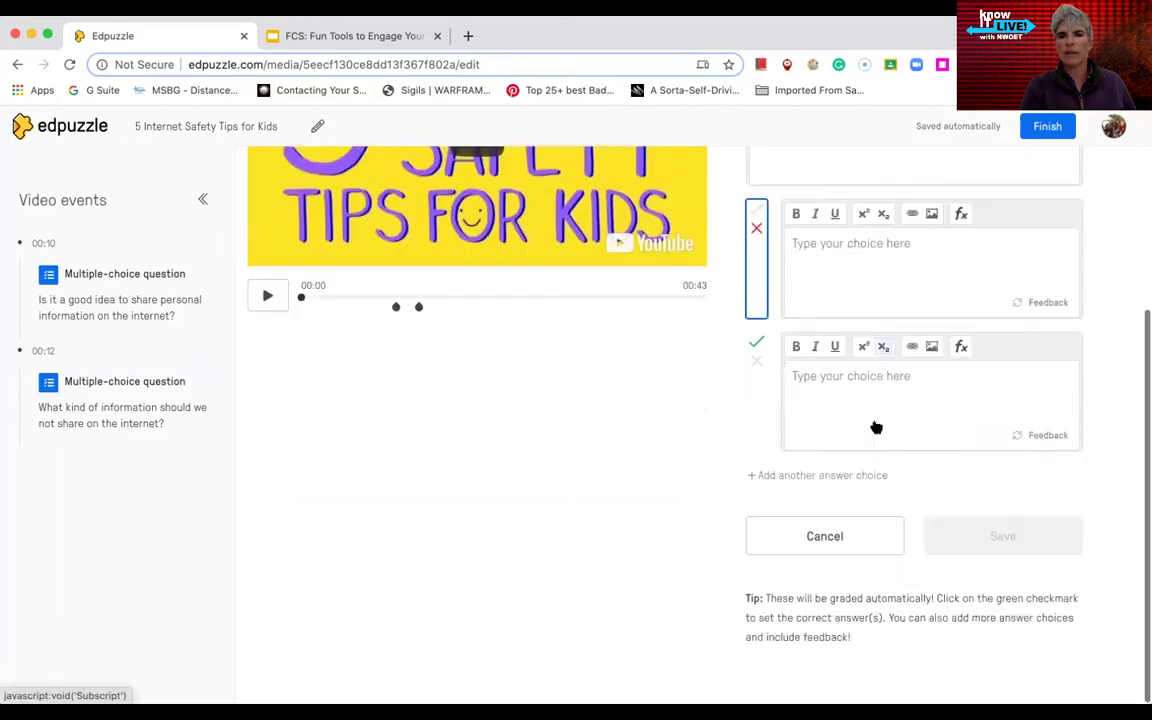
scroll(874, 420, up, 5)
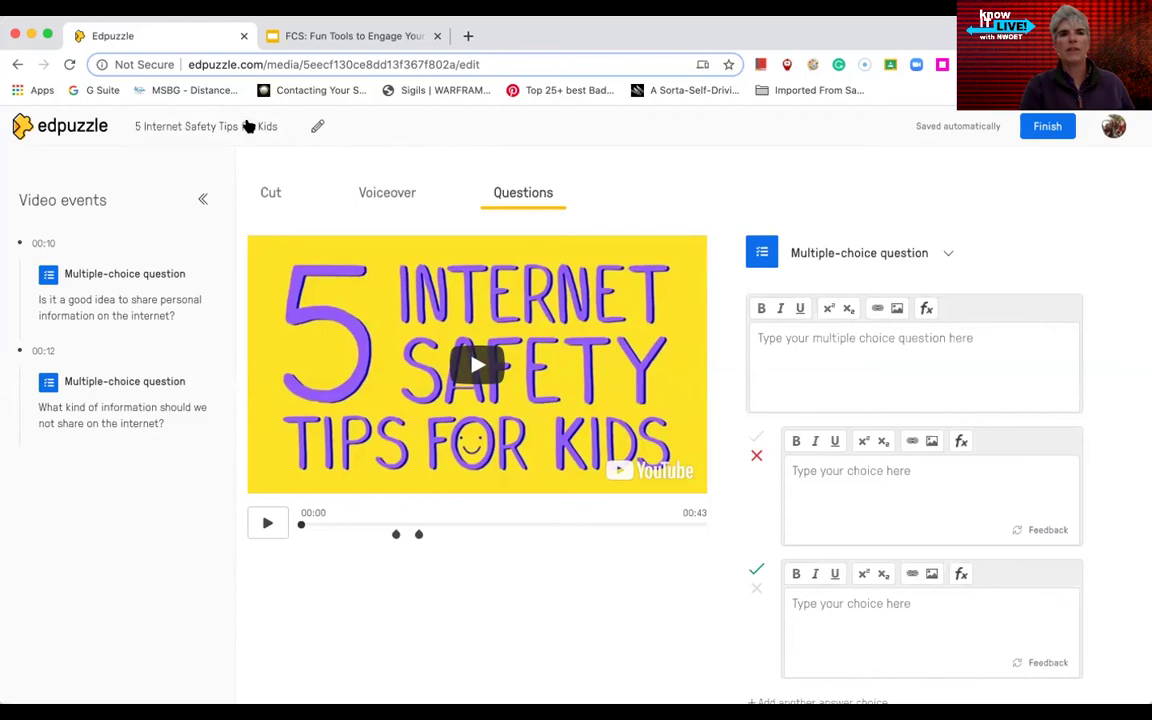
- Leave the title '5 Internet Safety Tips for Kids' unchanged and finish editing the video
click(316, 127)
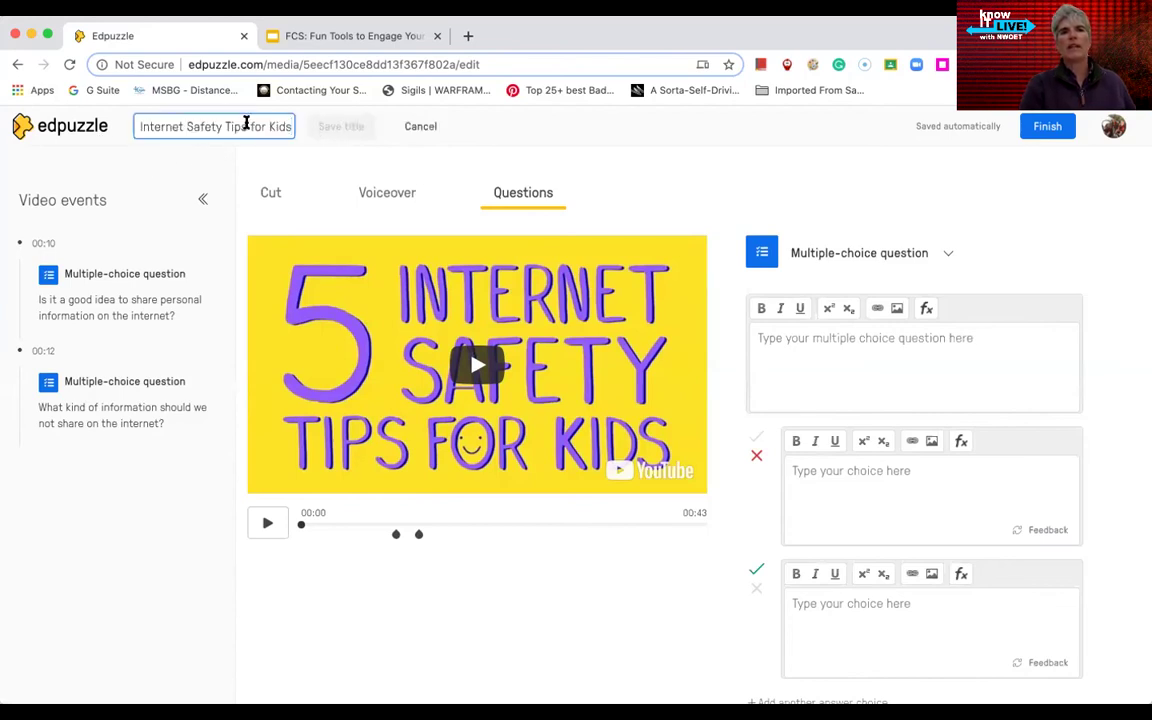
drag(245, 127, 123, 129)
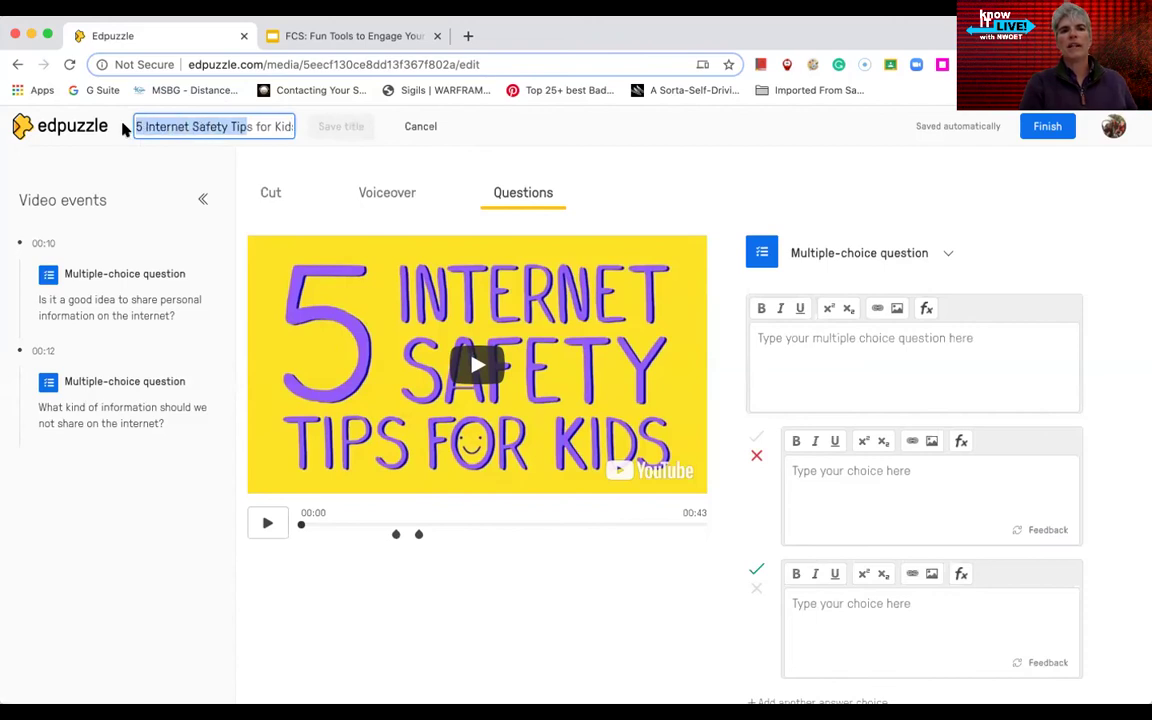
click(420, 124)
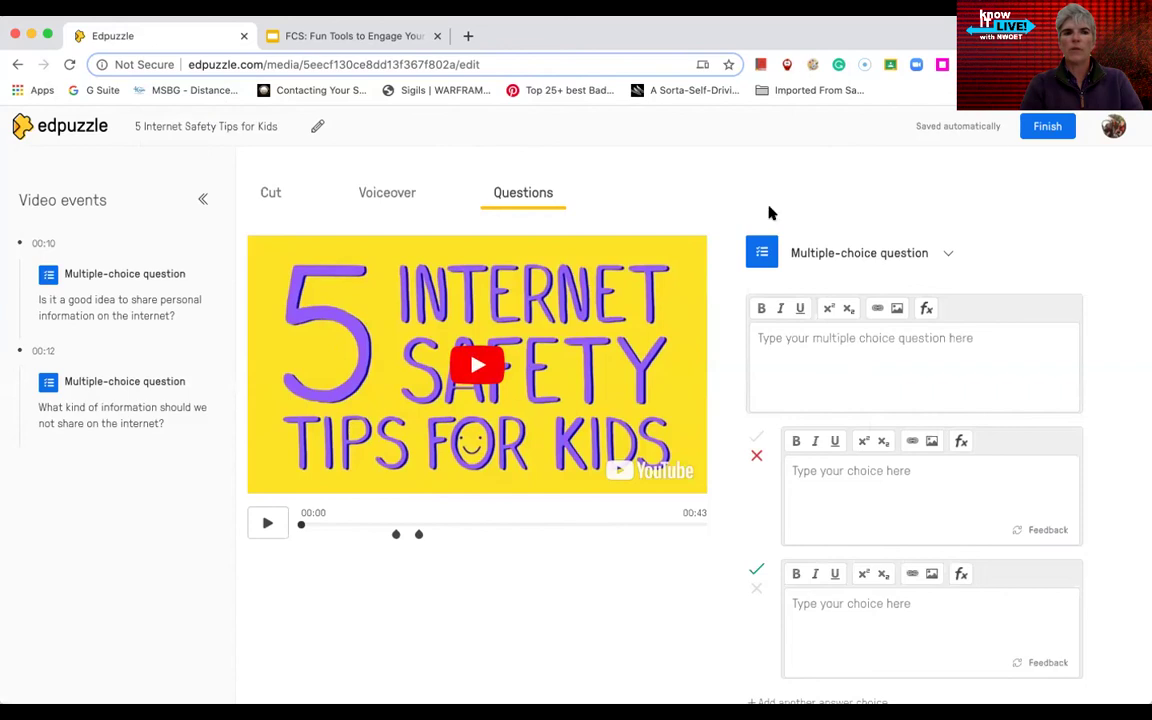
click(1047, 126)
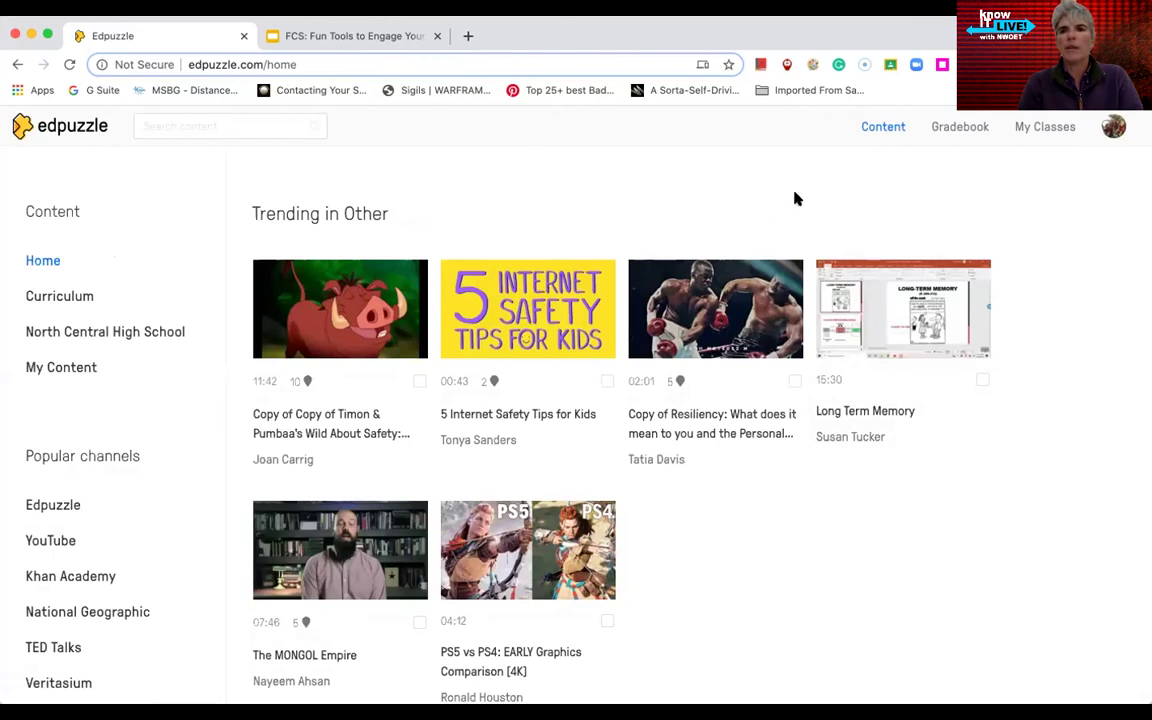
- Open the account profile, review the storage plan details, and bring up the Settings section
click(1114, 126)
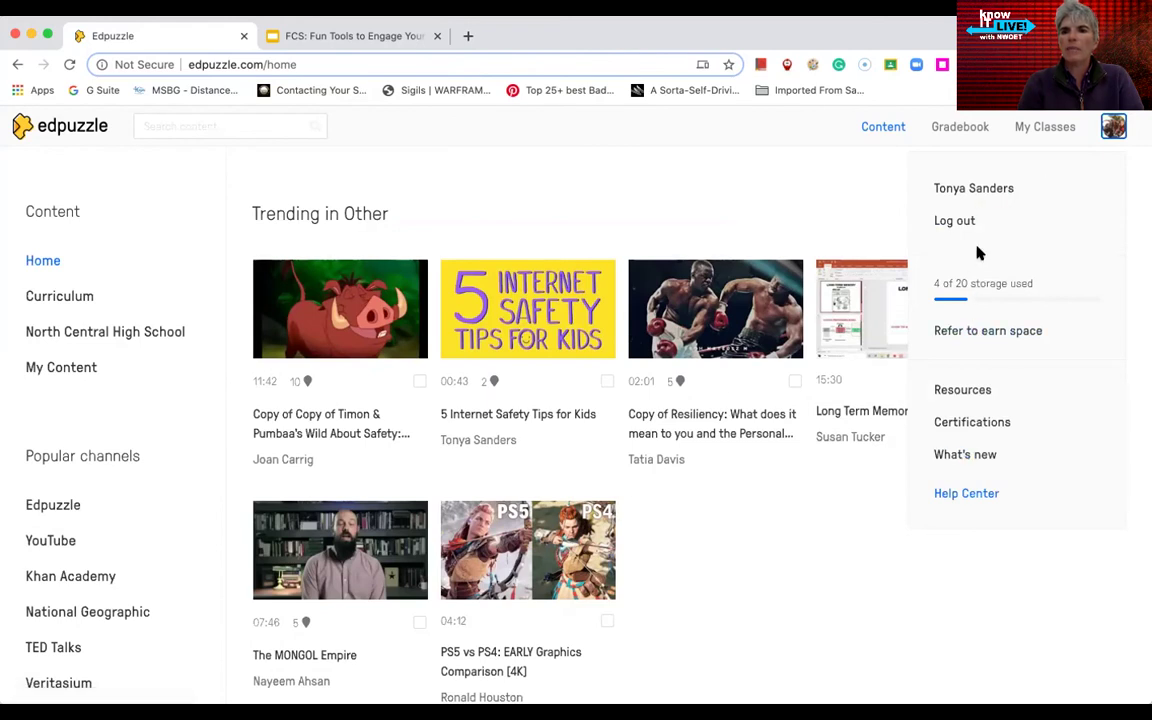
click(985, 190)
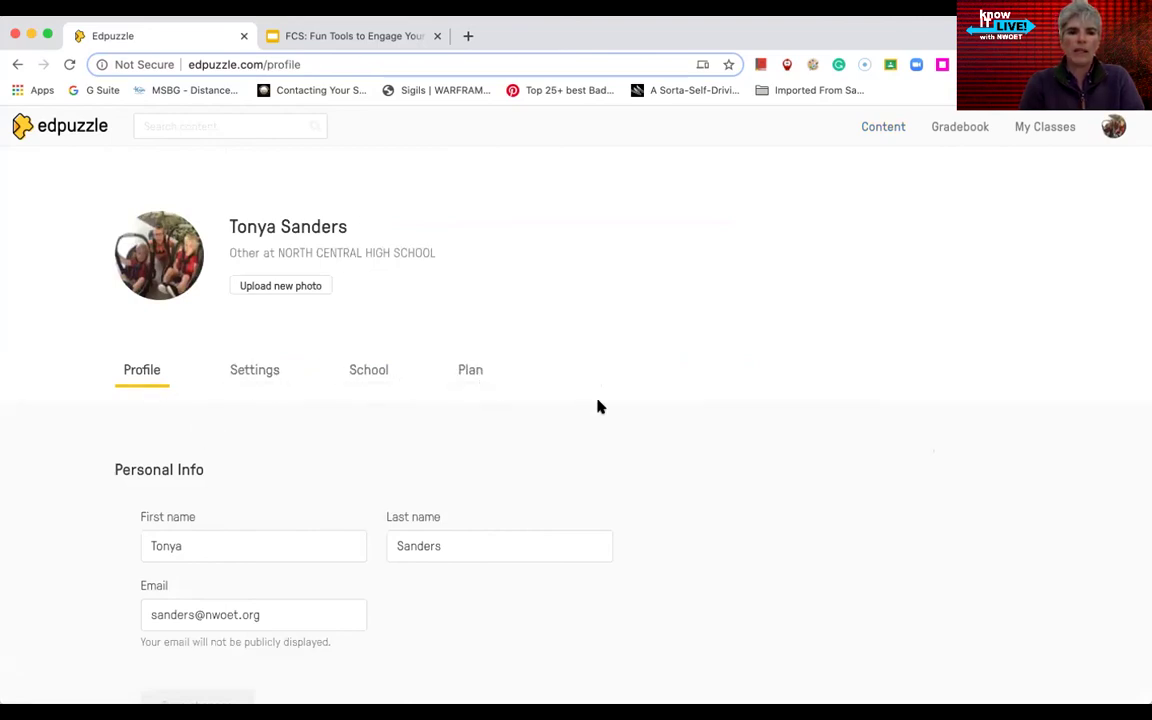
scroll(600, 407, down, 3)
click(472, 230)
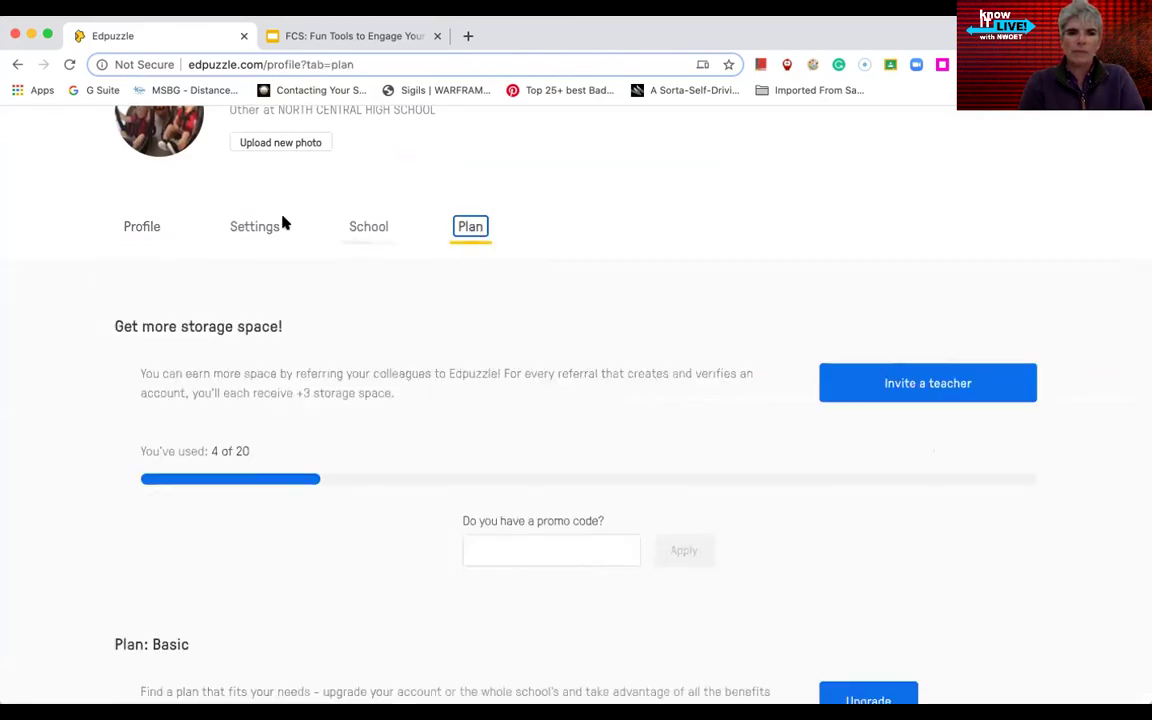
click(160, 225)
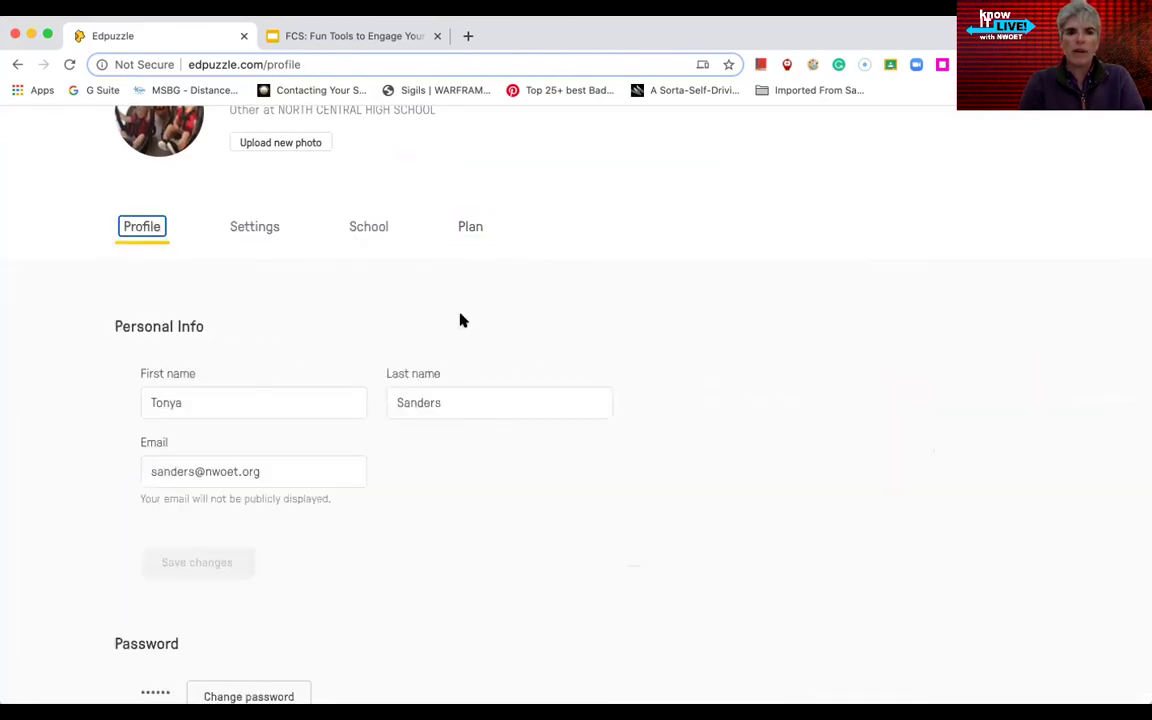
scroll(460, 319, down, 7)
scroll(305, 388, up, 5)
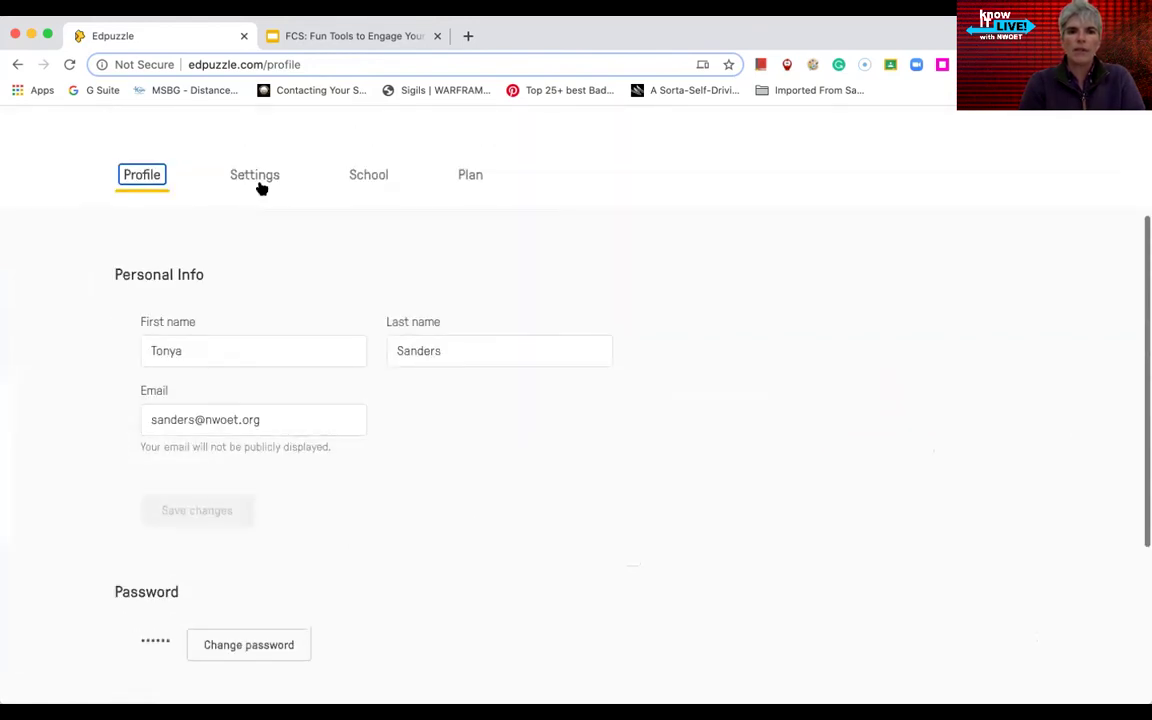
click(258, 182)
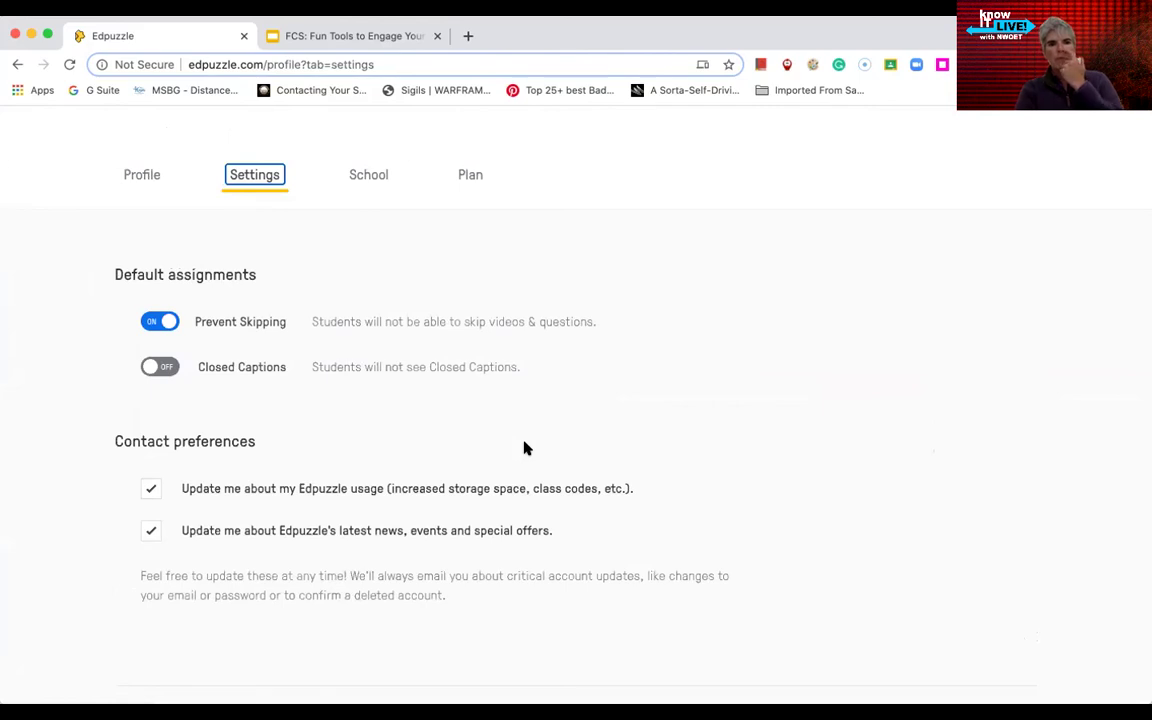
- Uncheck both contact preferences: Edpuzzle usage updates and news and special offers
scroll(216, 393, down, 2)
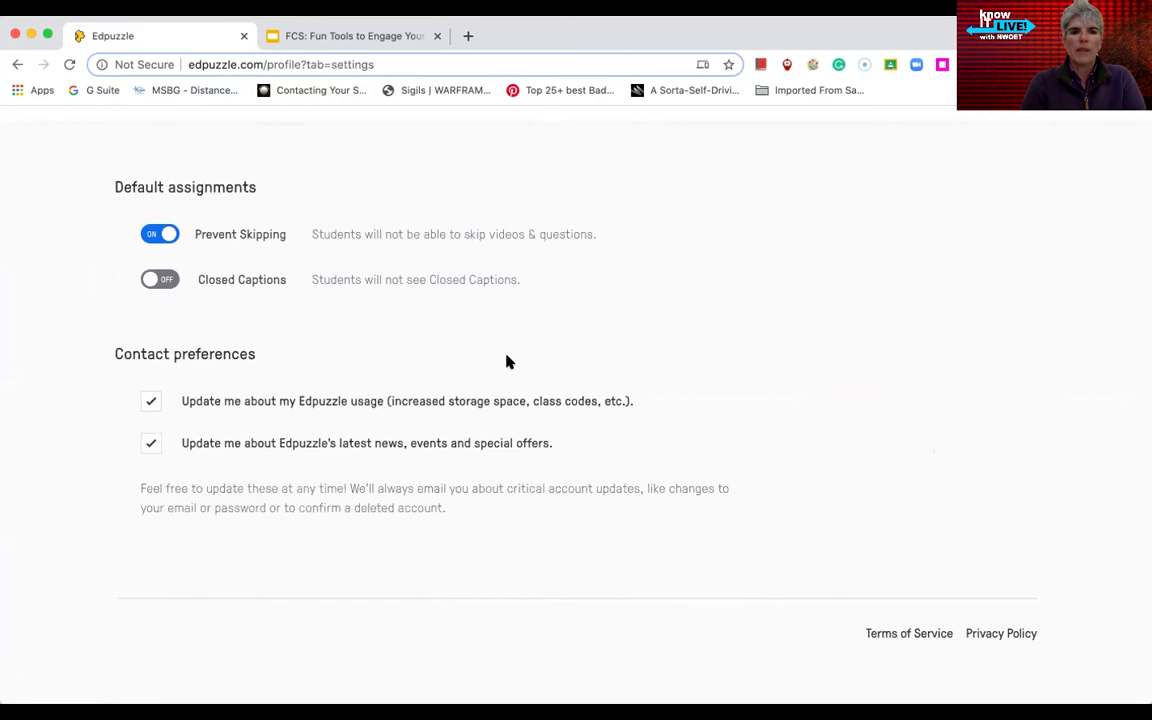
click(151, 404)
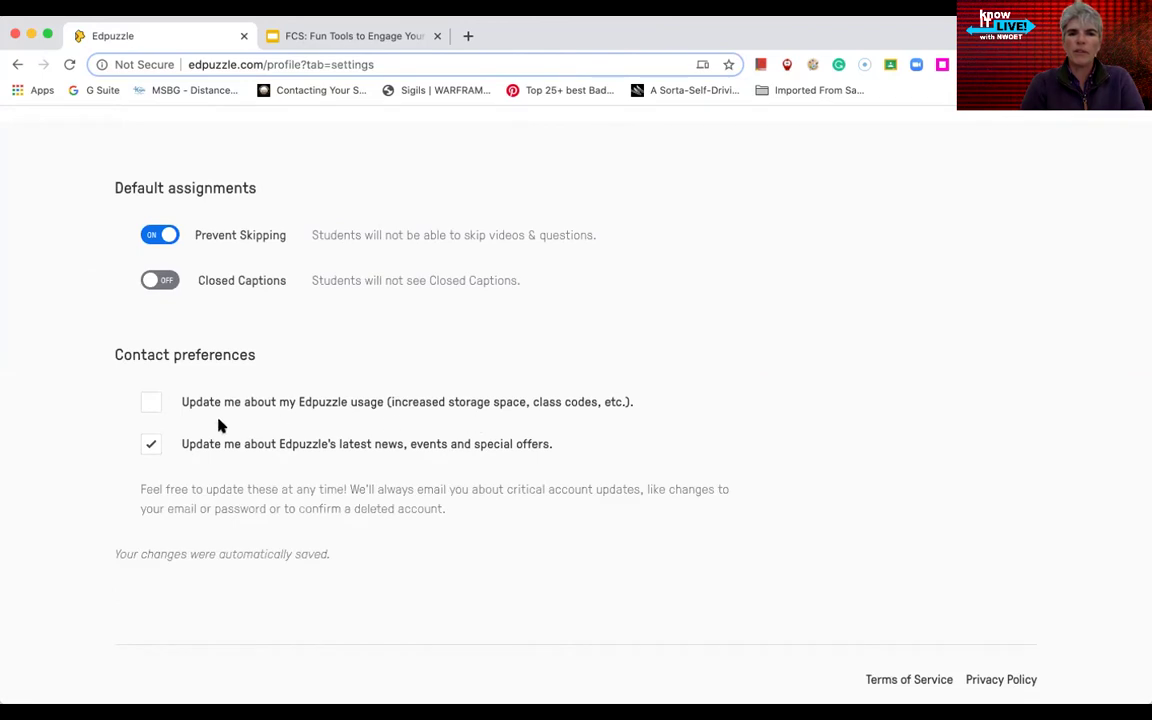
click(151, 445)
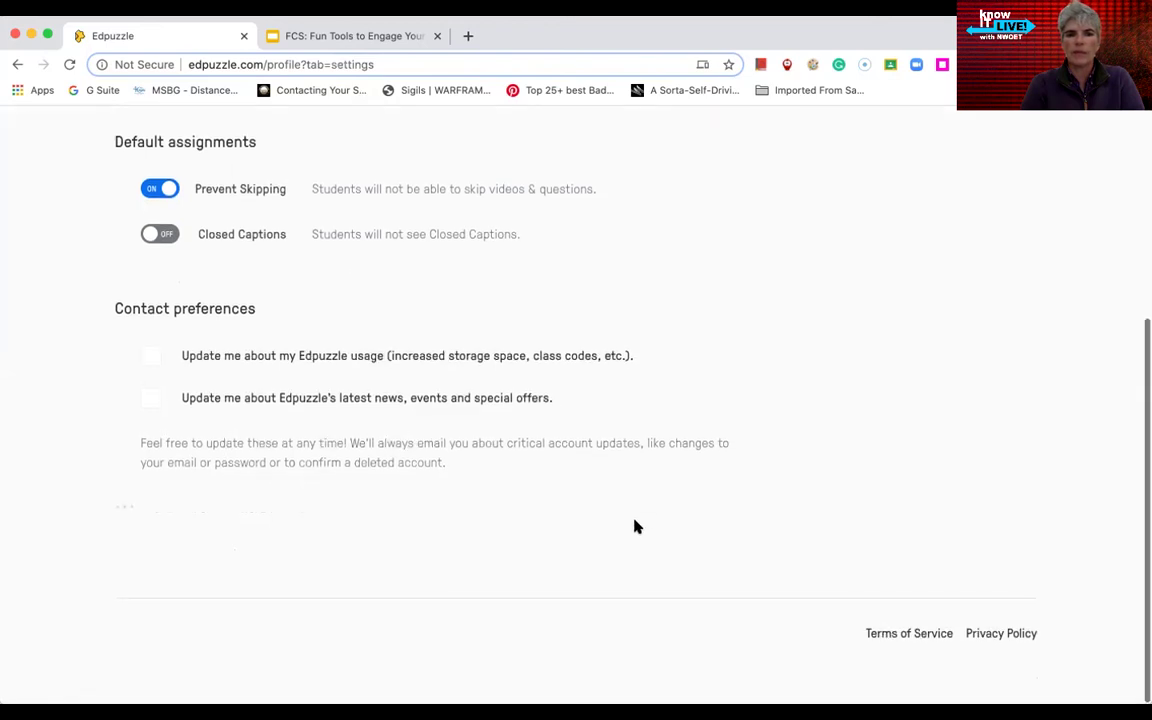
scroll(635, 527, up, 5)
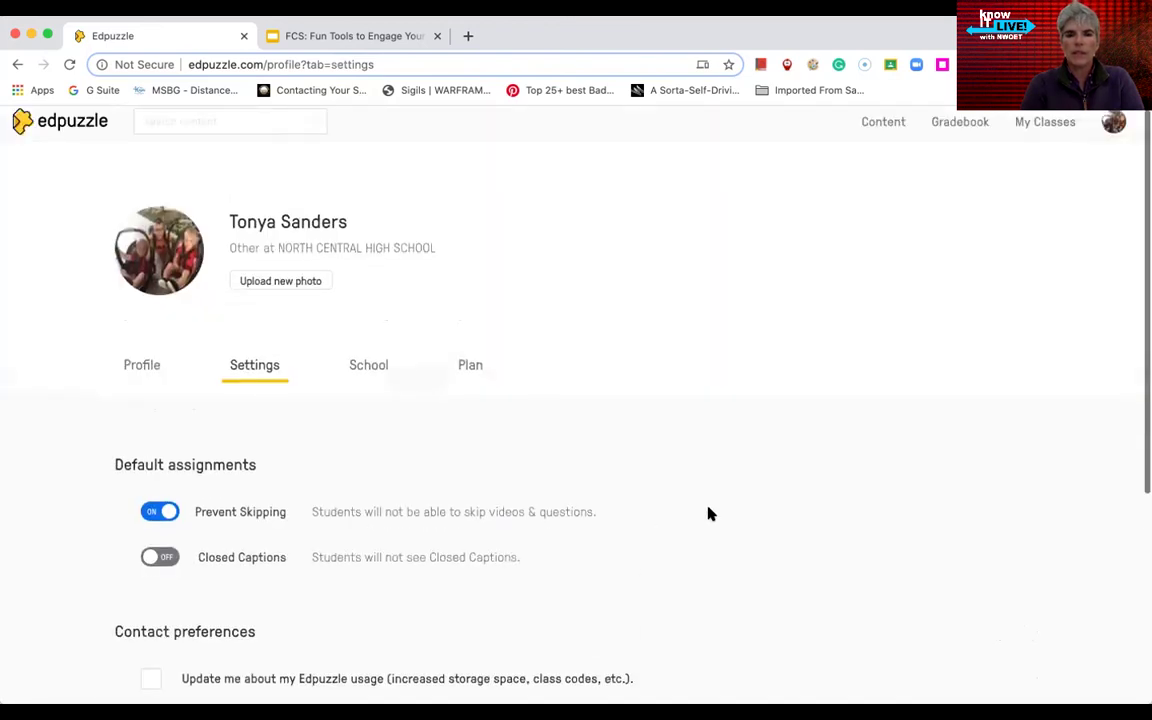
- Review the School details, including the LMS connection options and the subject areas list
click(372, 367)
scroll(402, 448, down, 3)
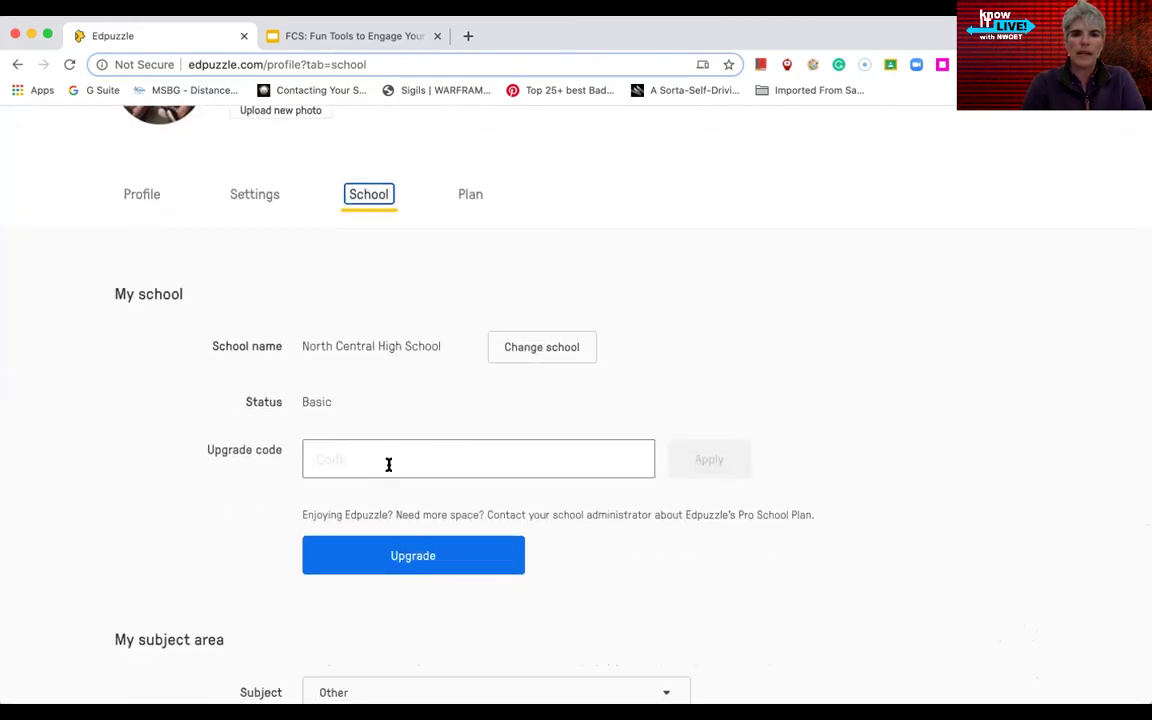
scroll(234, 517, down, 2)
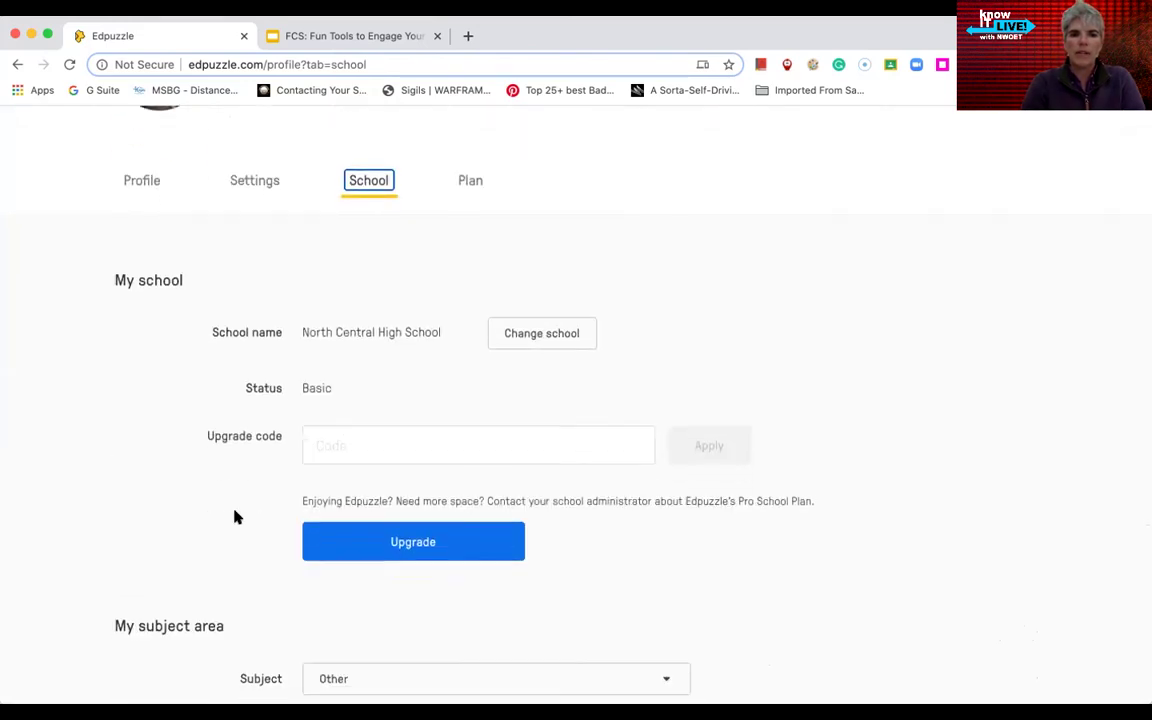
scroll(236, 515, down, 2)
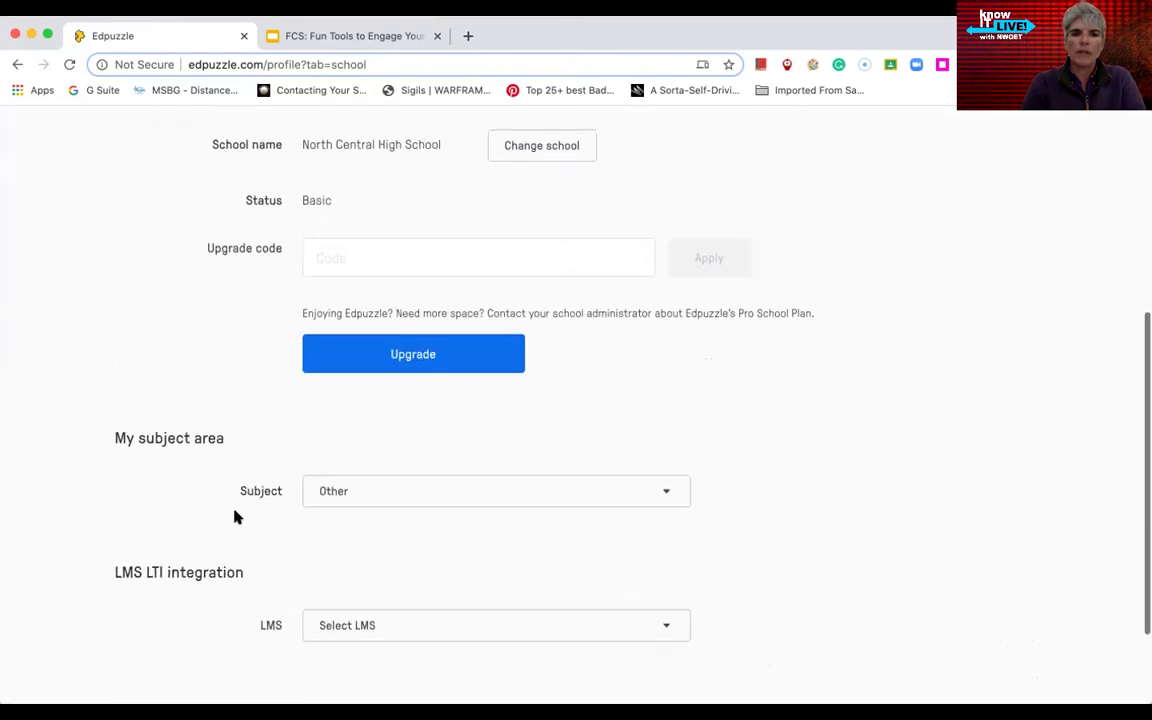
scroll(236, 516, down, 1)
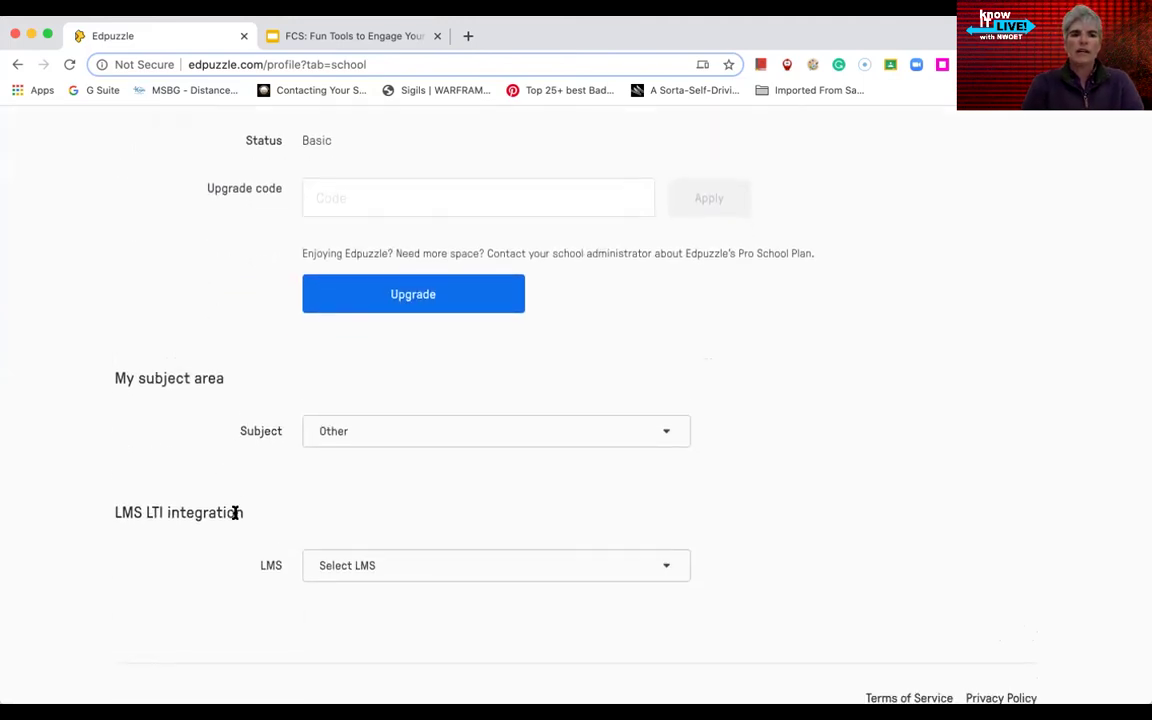
scroll(236, 512, down, 1)
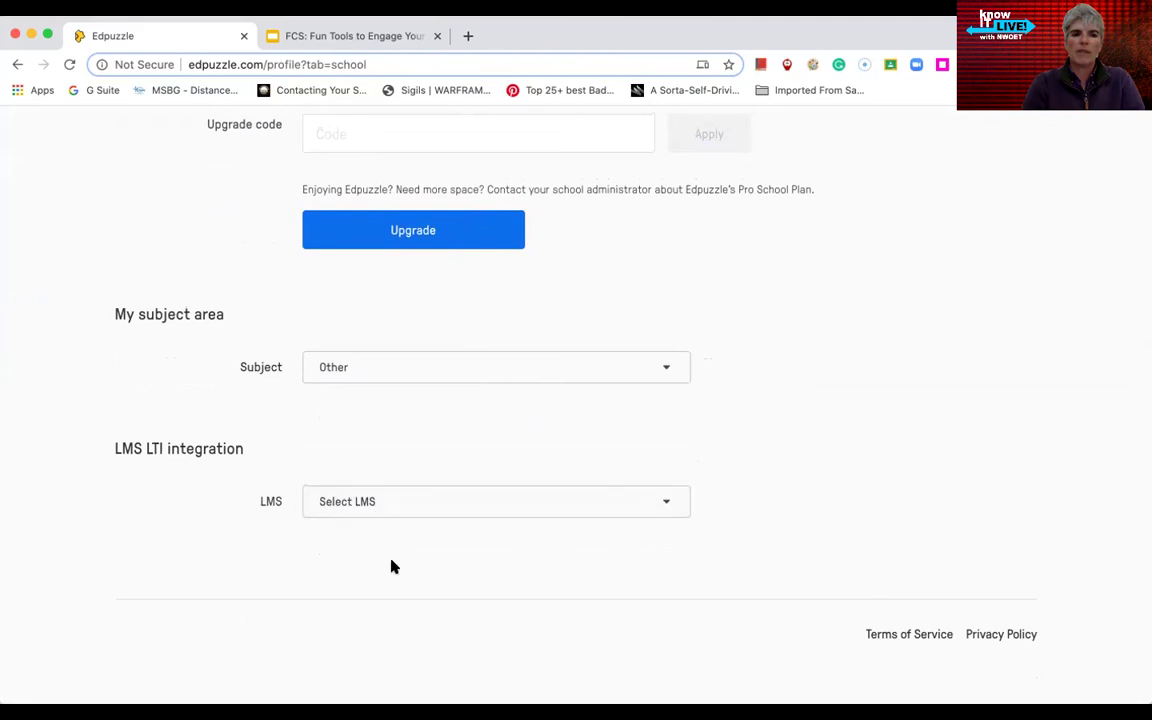
click(468, 512)
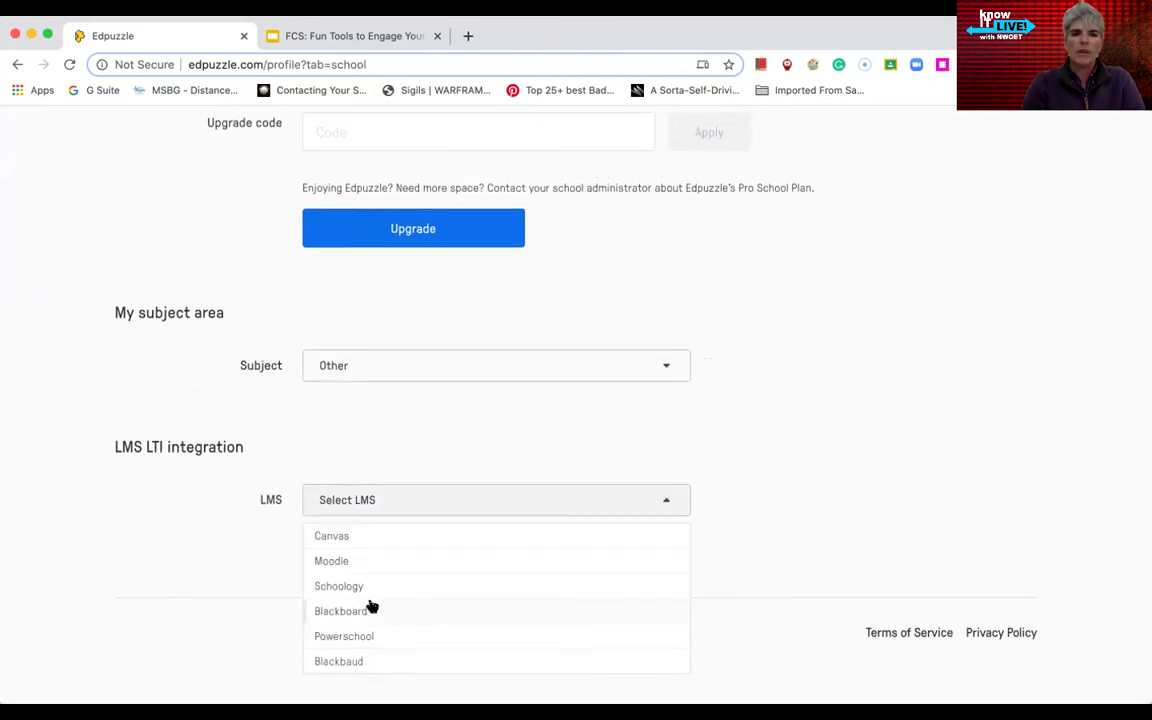
click(386, 380)
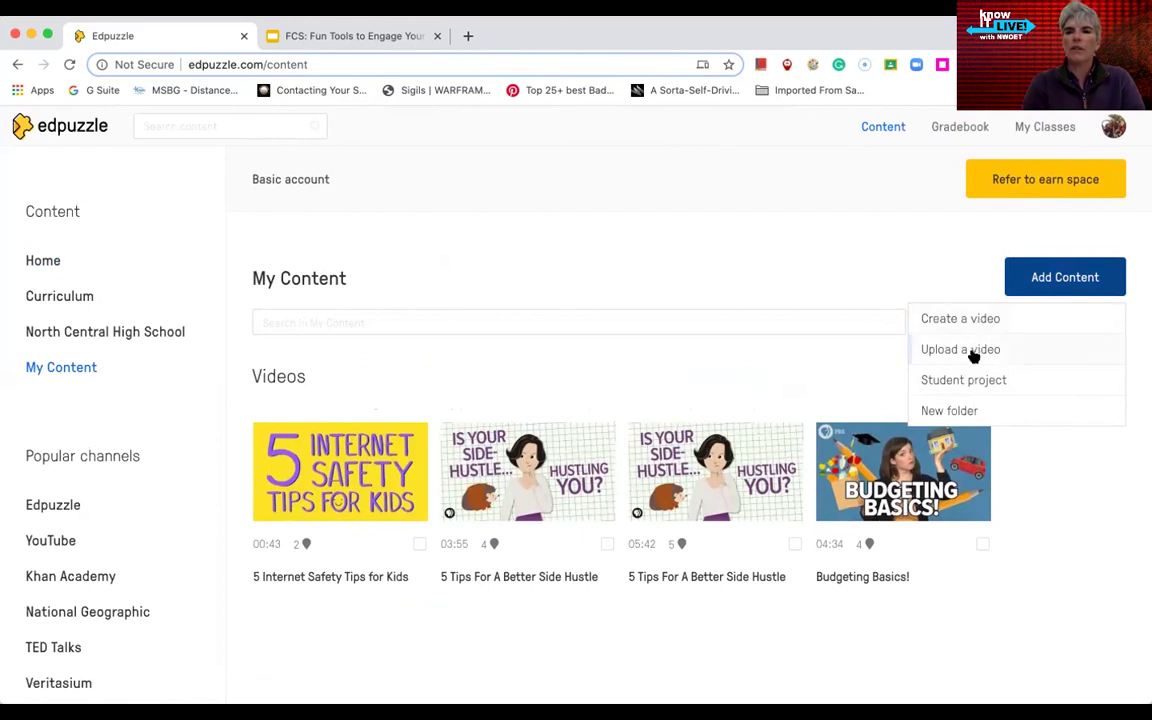
- Choose a video file from the computer and start uploading it
click(973, 352)
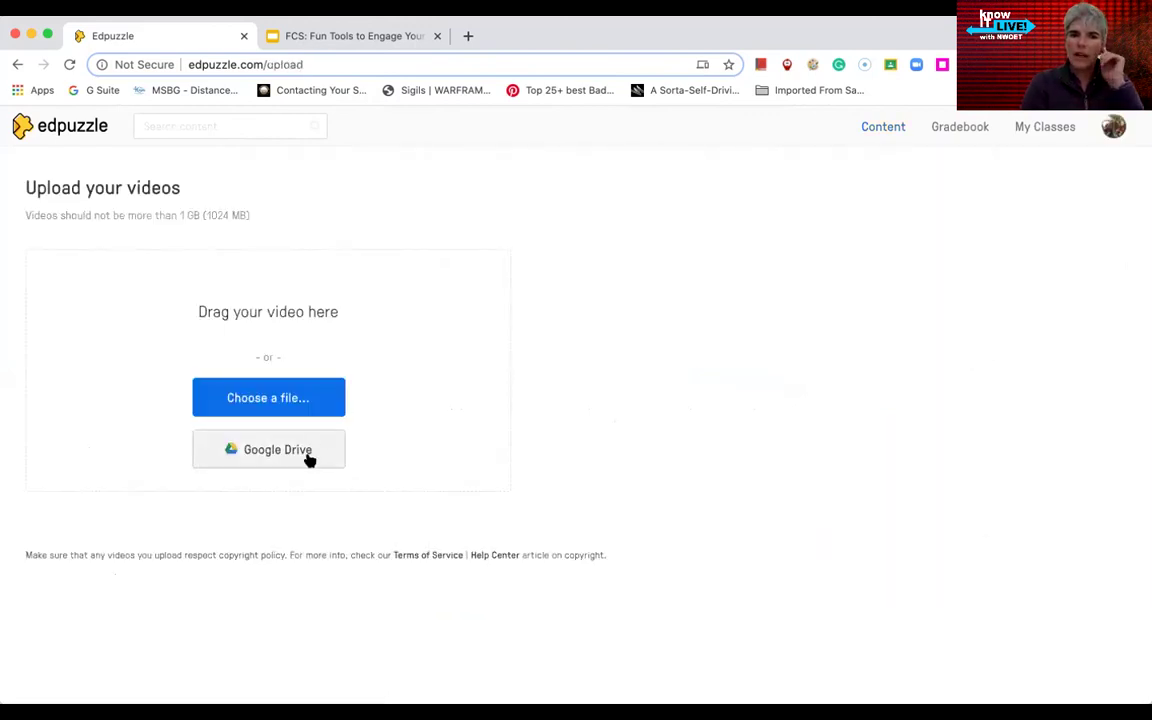
click(306, 401)
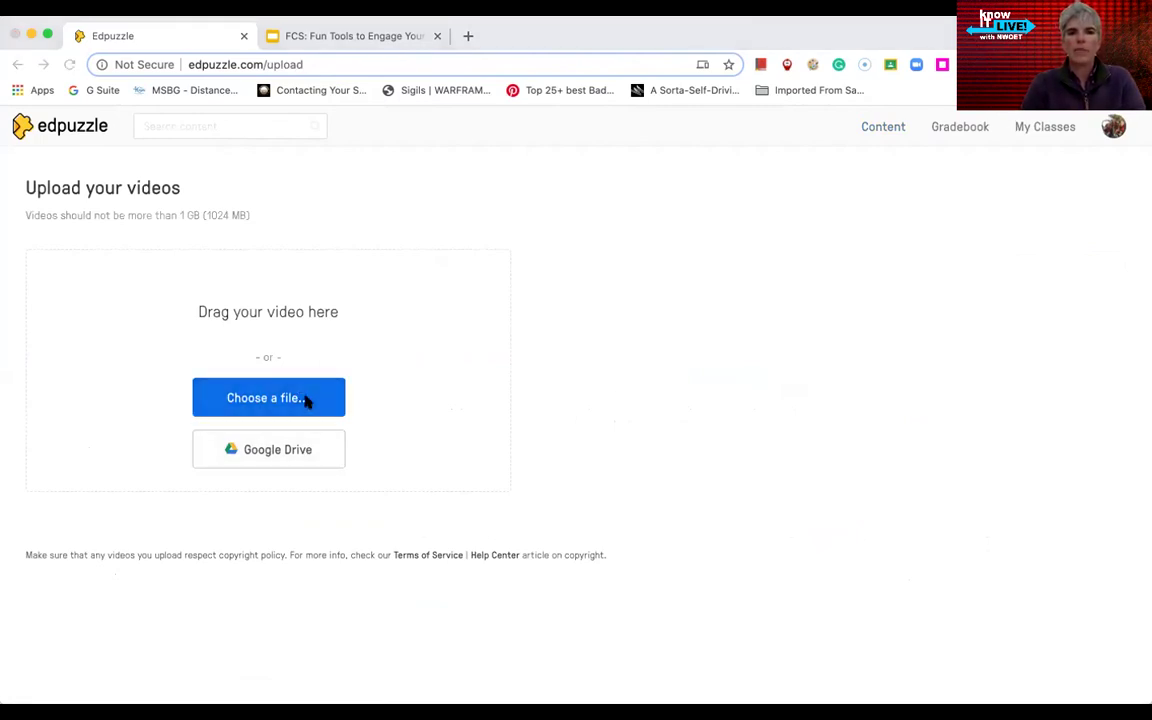
key(Return)
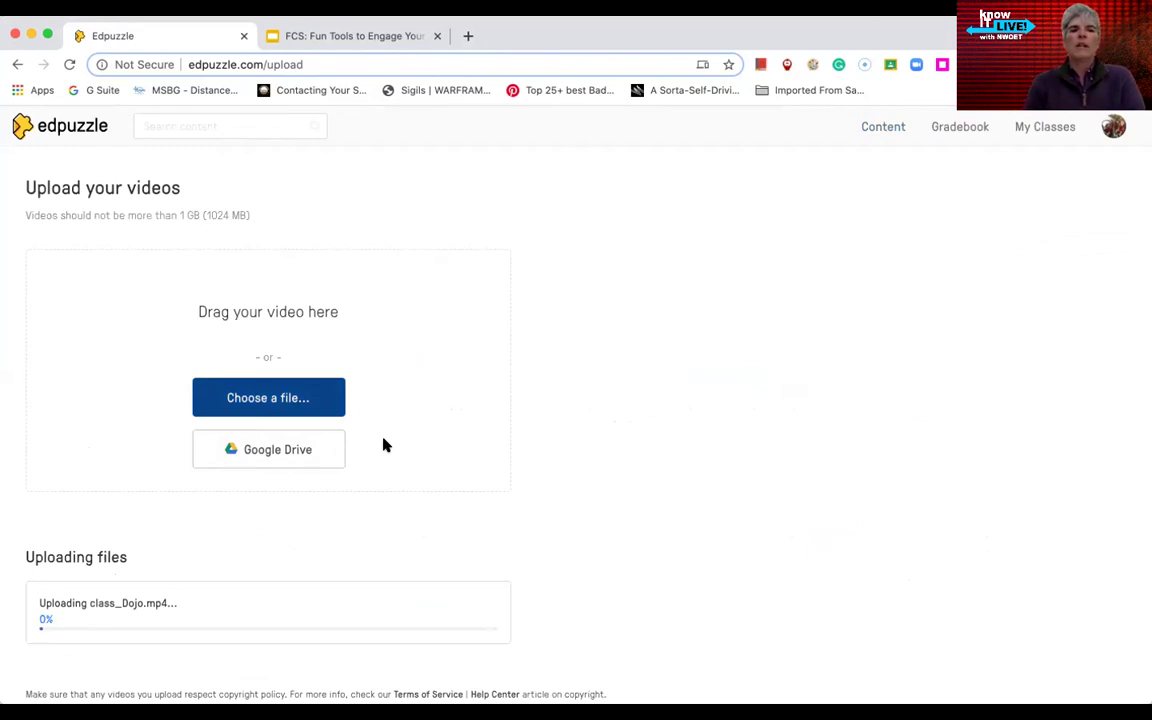
- Return to the Content home page while the upload keeps running
scroll(375, 517, down, 1)
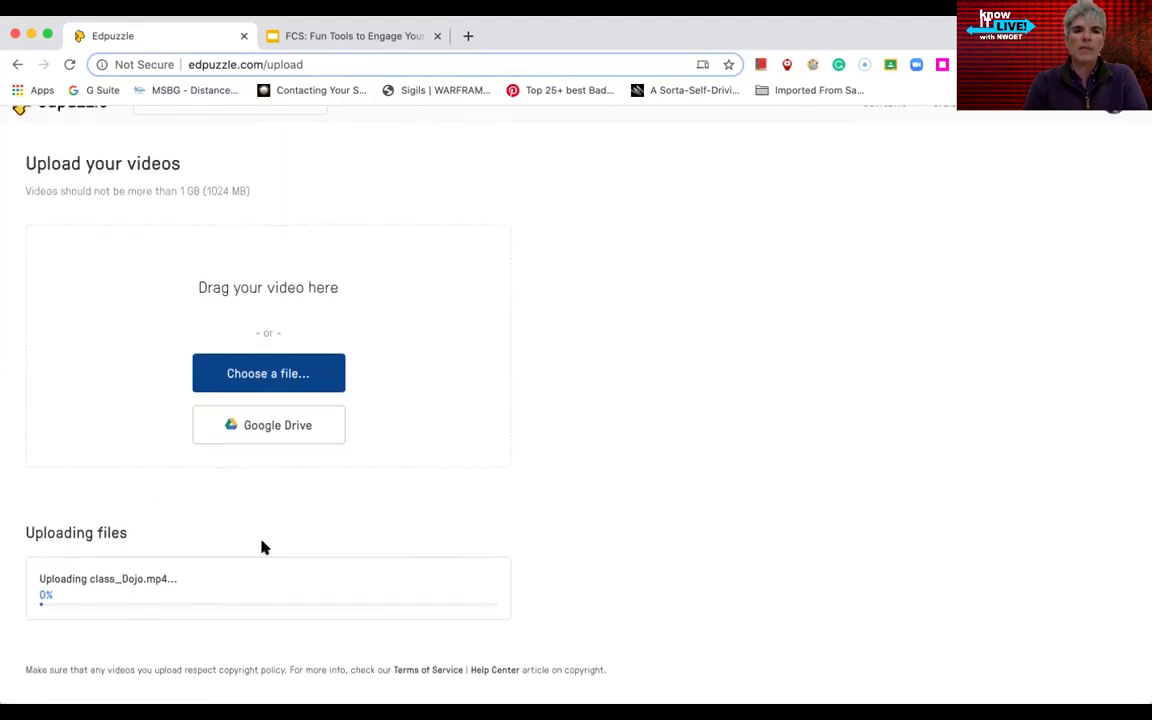
scroll(263, 547, up, 1)
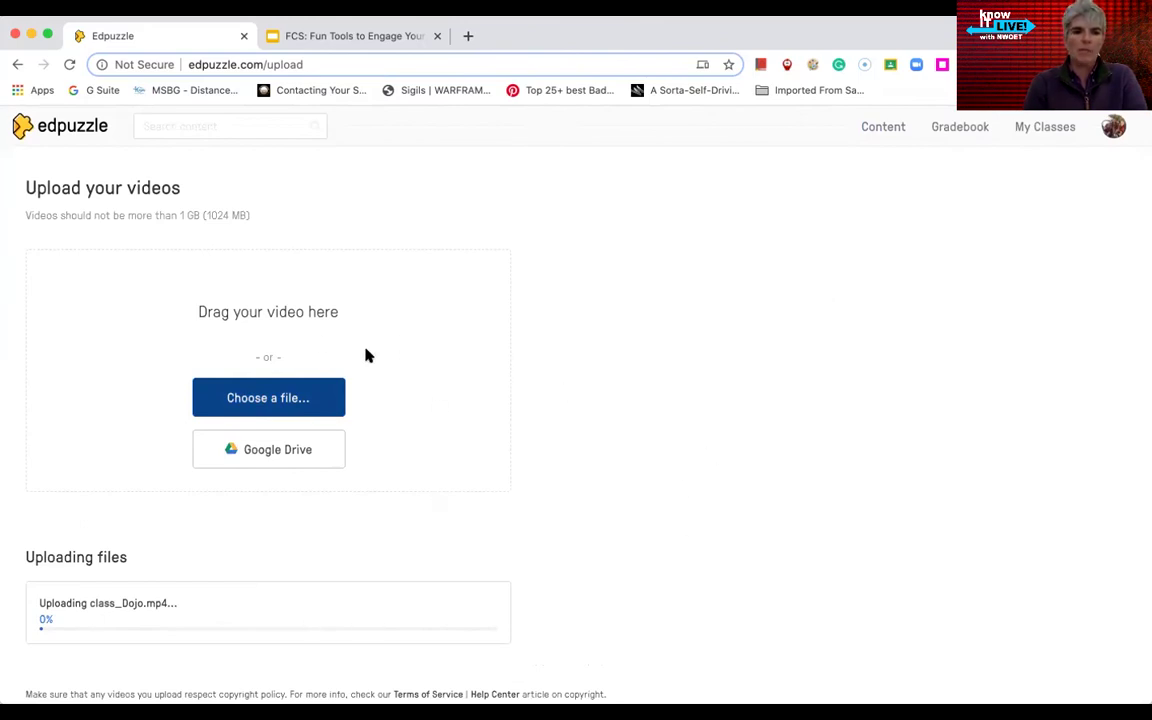
click(880, 127)
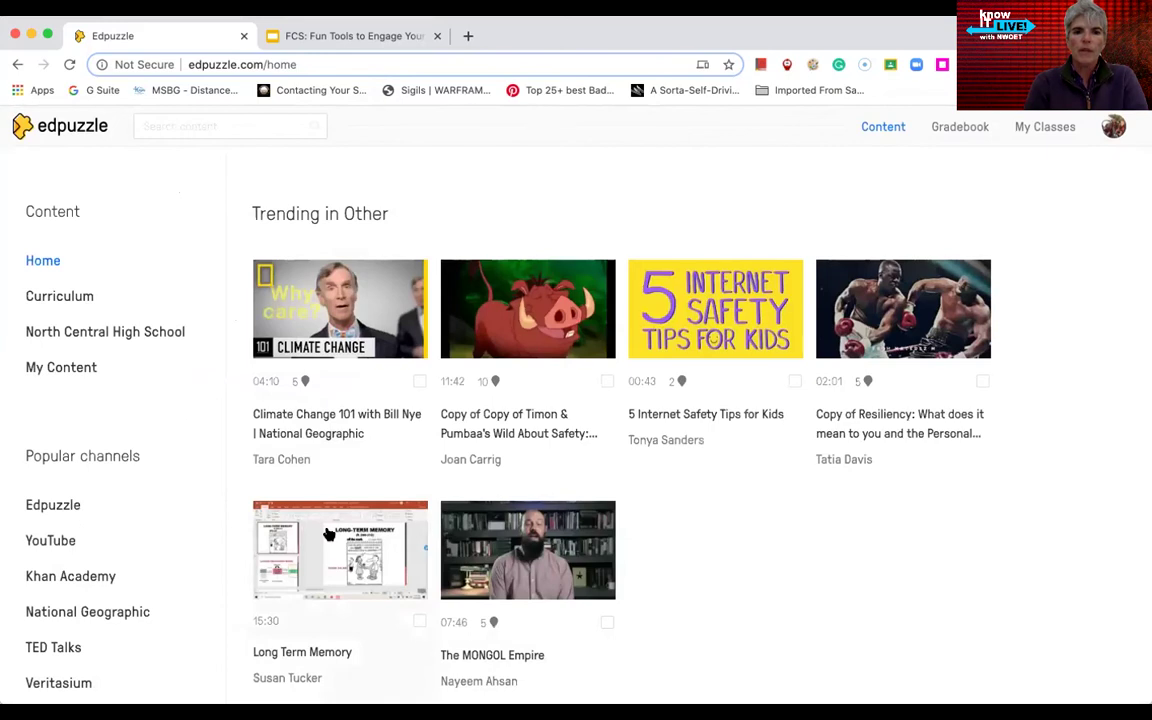
- Open '5 Internet Safety Tips for Kids' for editing and go to its Questions section
click(657, 318)
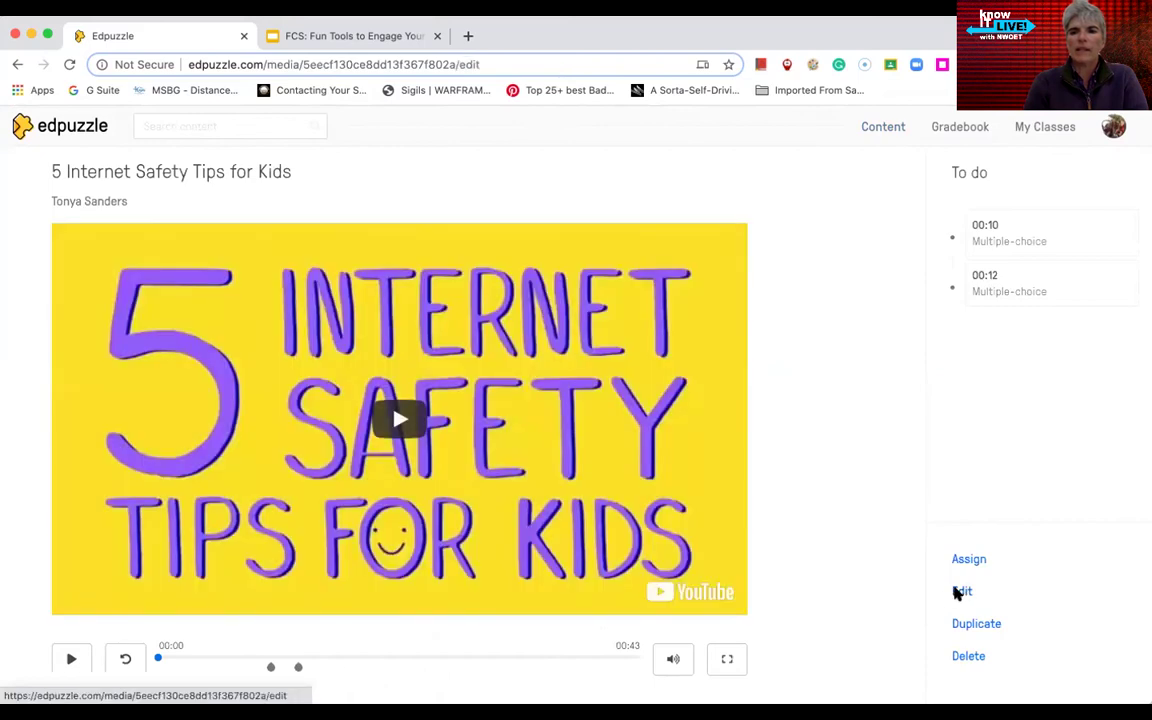
click(960, 592)
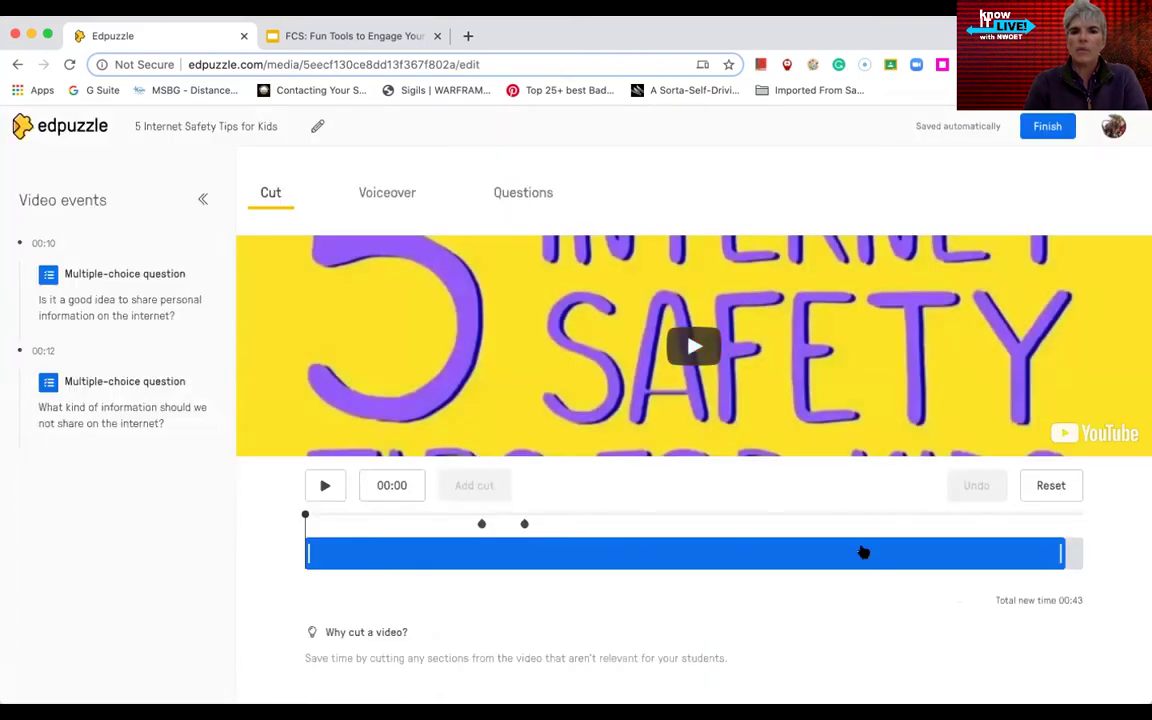
click(400, 196)
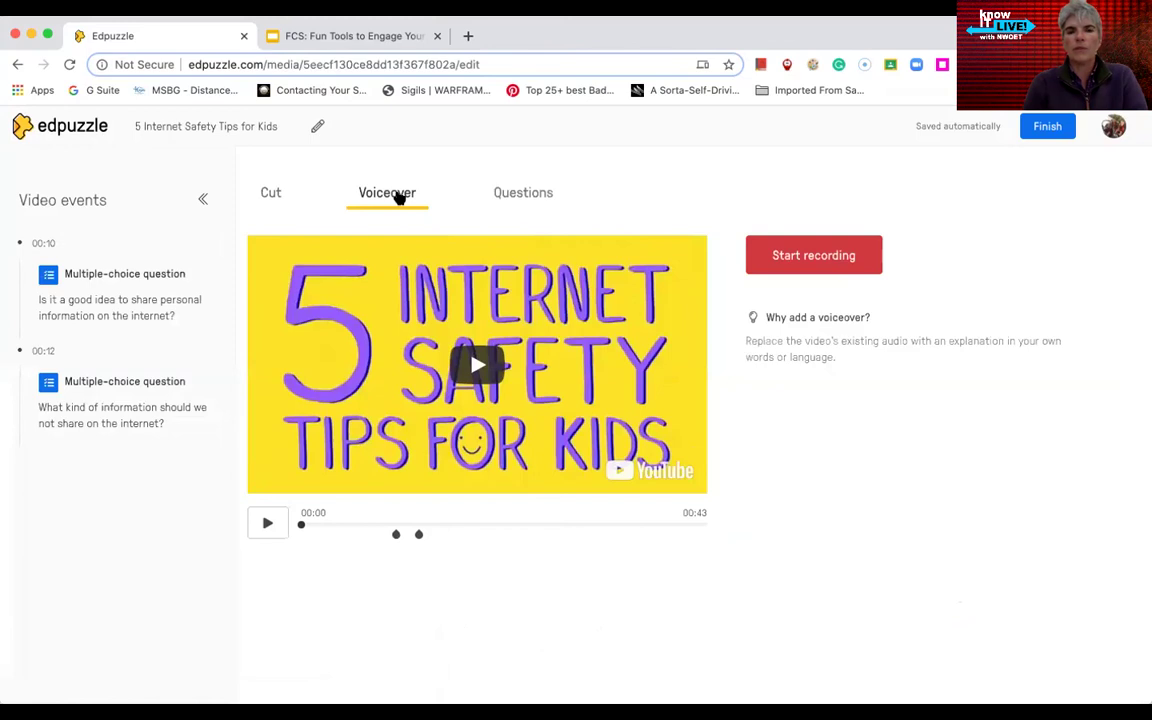
click(536, 207)
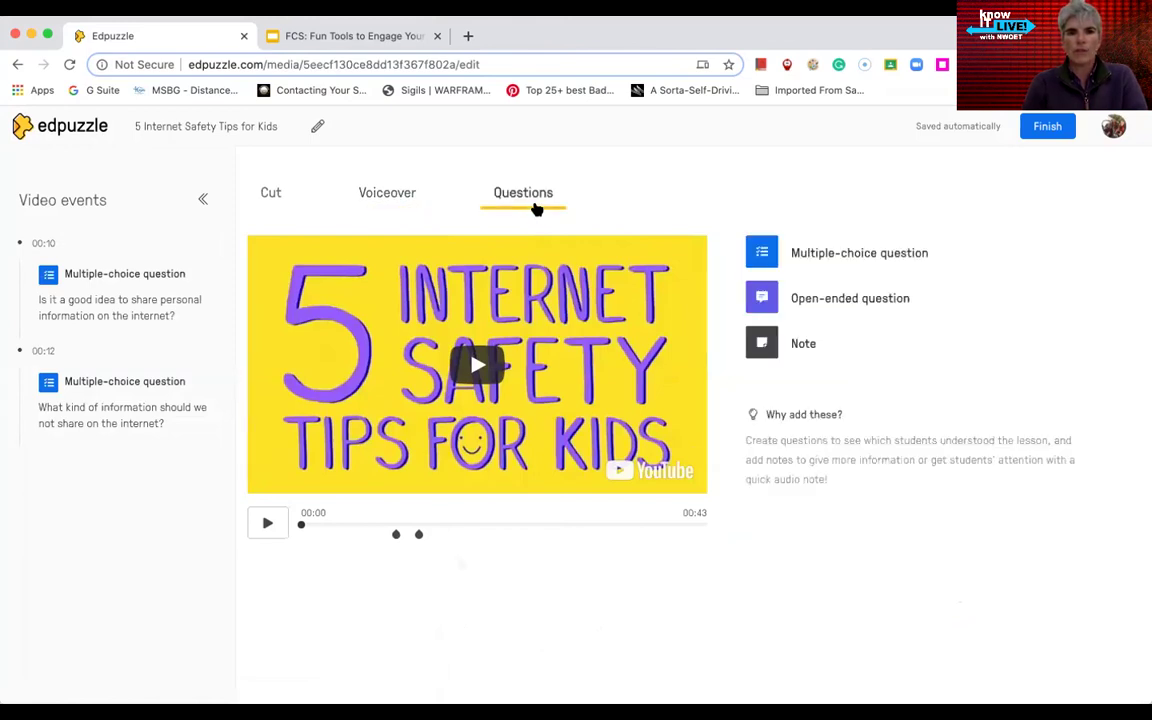
- Add a multiple-choice question, mark the second choice correct, and add a third answer choice
click(764, 255)
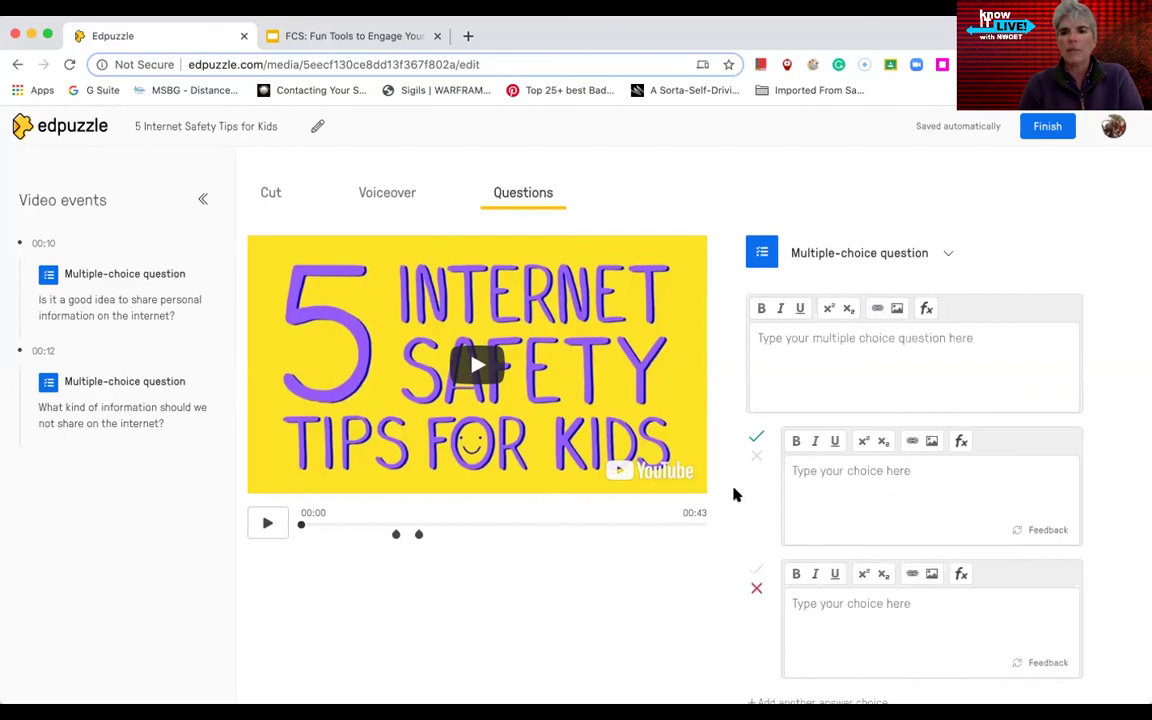
click(755, 570)
scroll(737, 505, down, 3)
scroll(735, 505, down, 1)
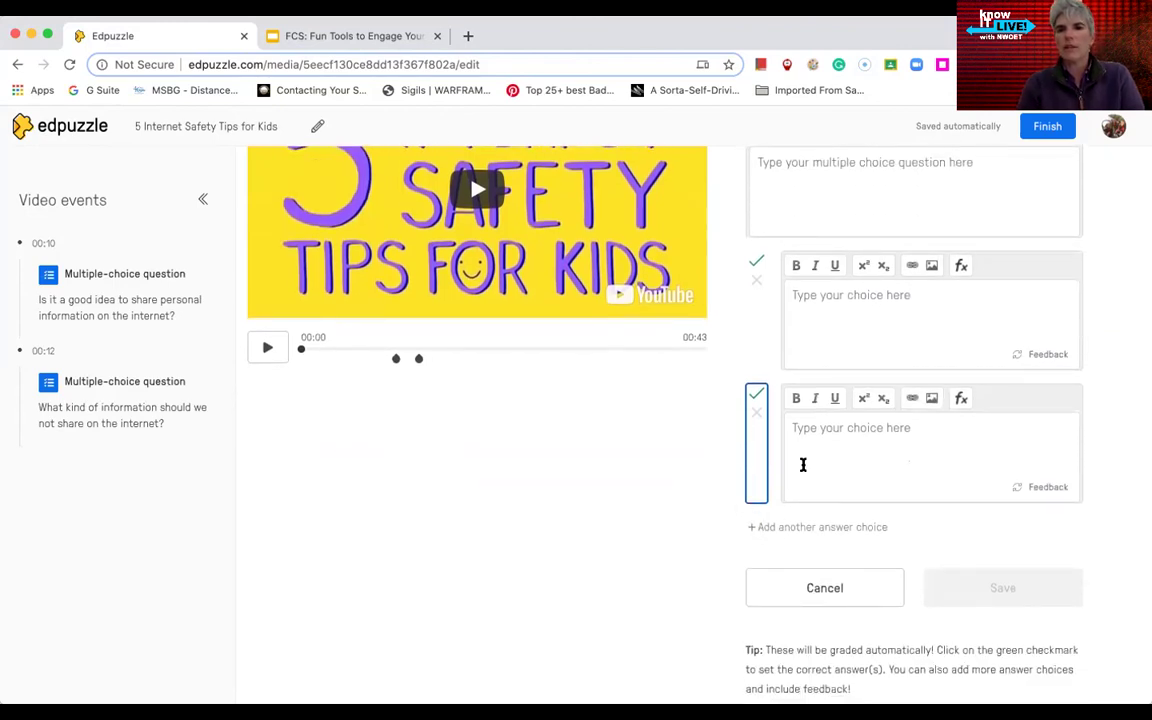
click(808, 425)
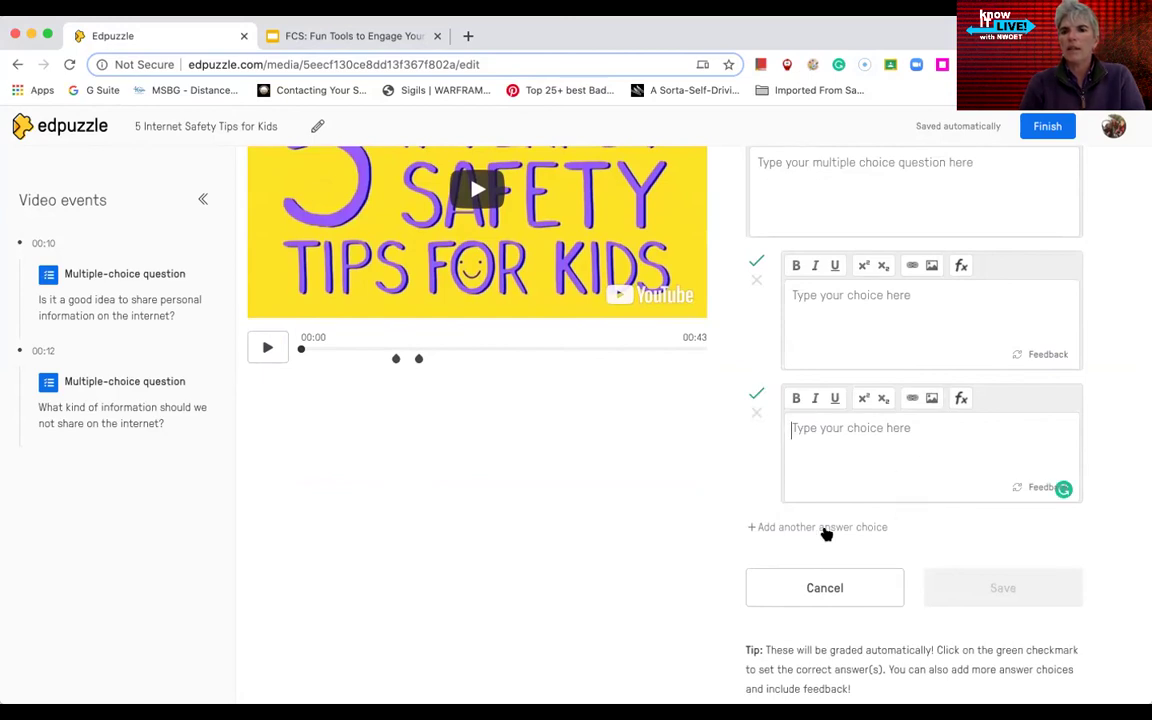
scroll(825, 533, down, 1)
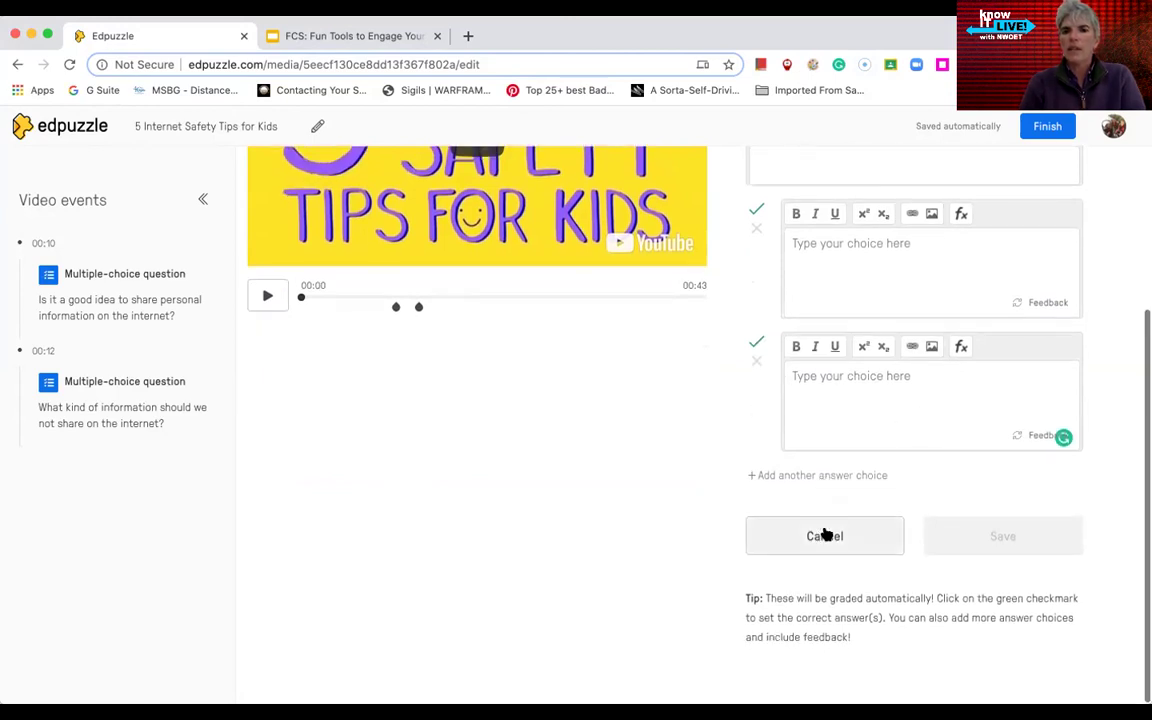
click(826, 475)
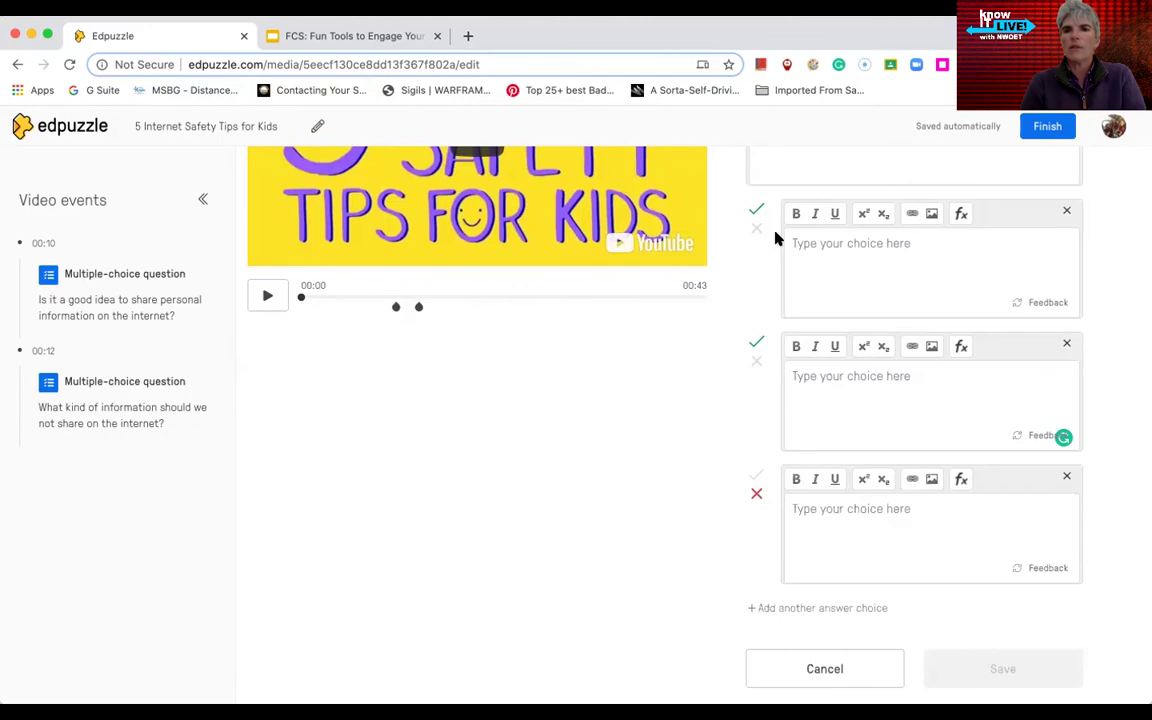
scroll(774, 234, up, 3)
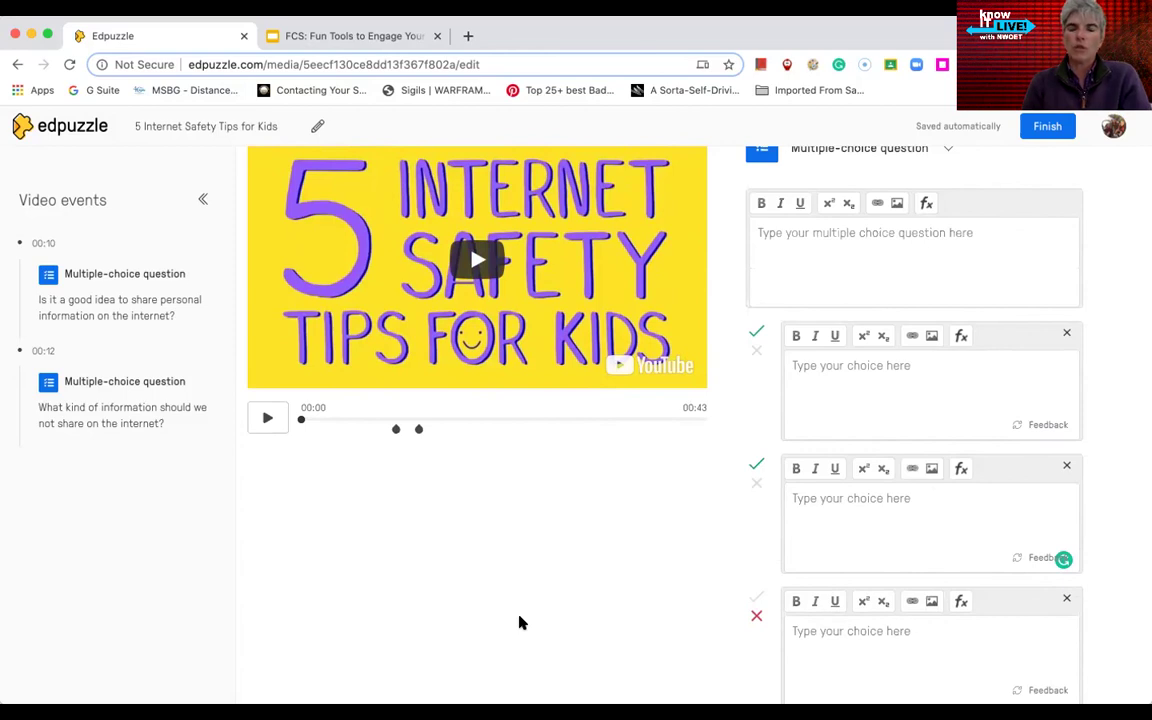
scroll(525, 612, up, 3)
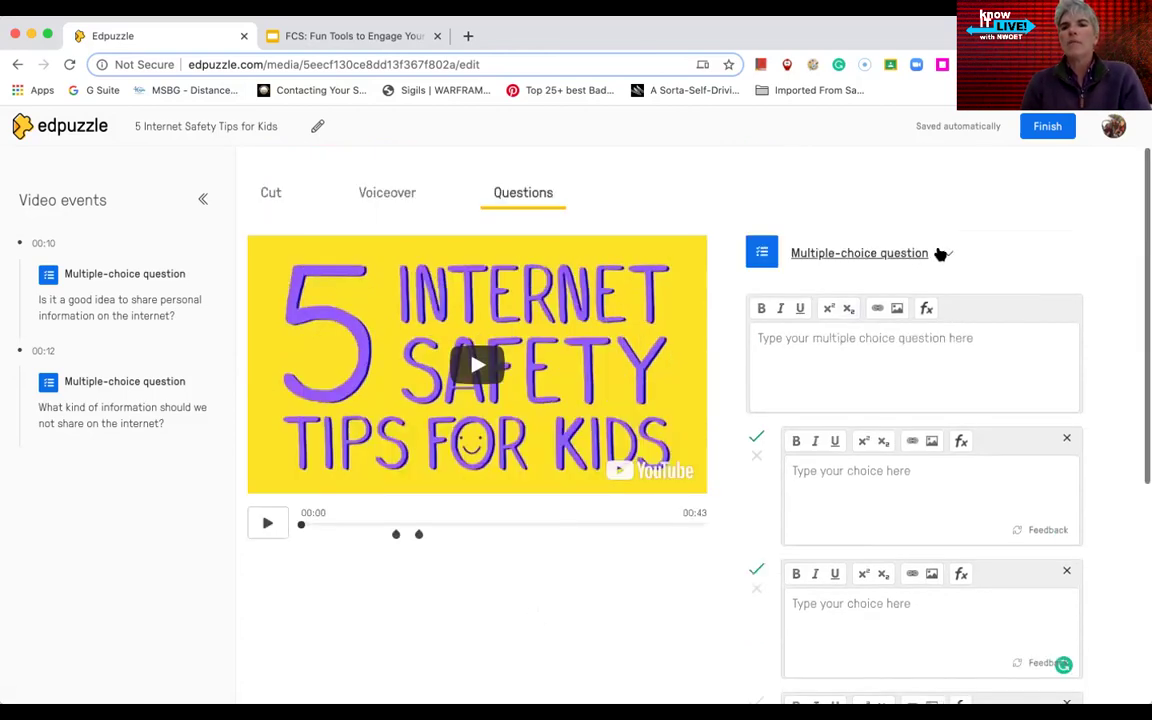
- Switch the question type to Open-ended, then to Note
click(946, 253)
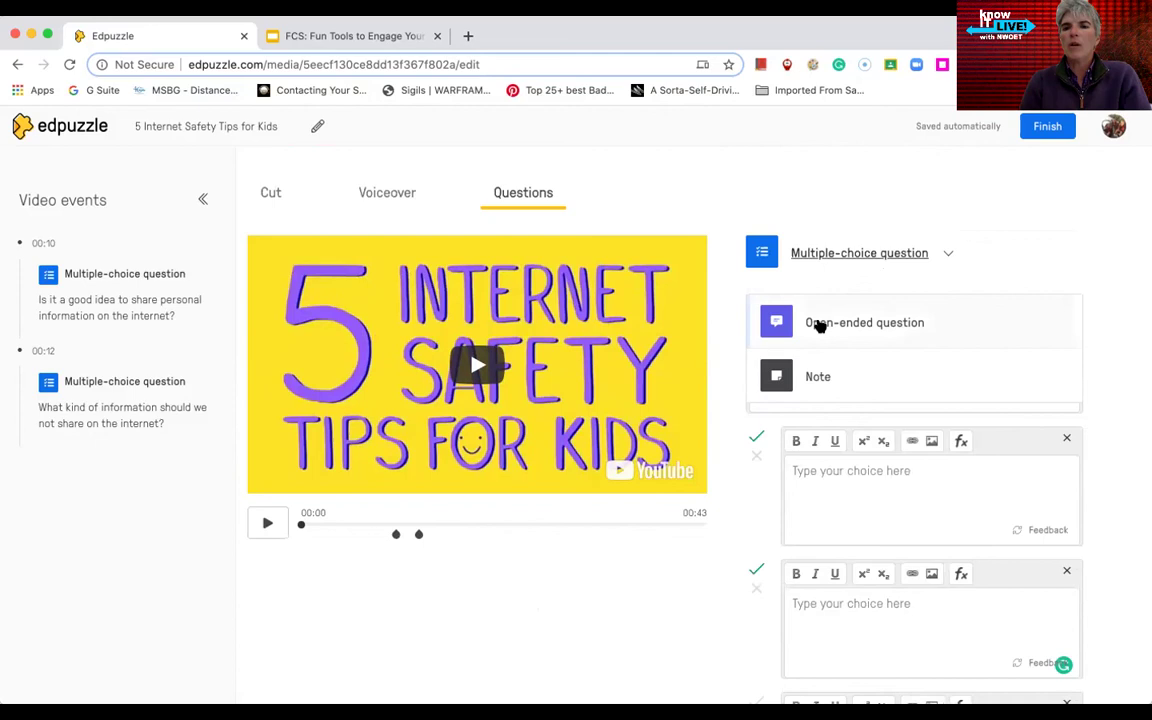
click(819, 324)
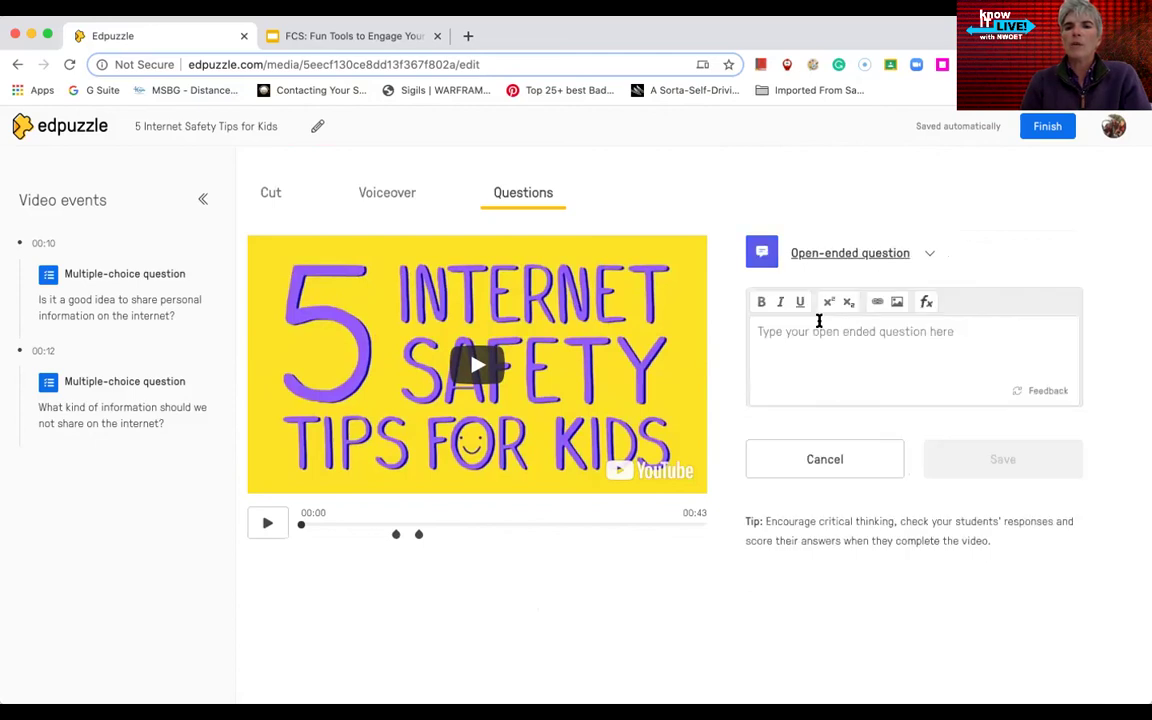
click(928, 255)
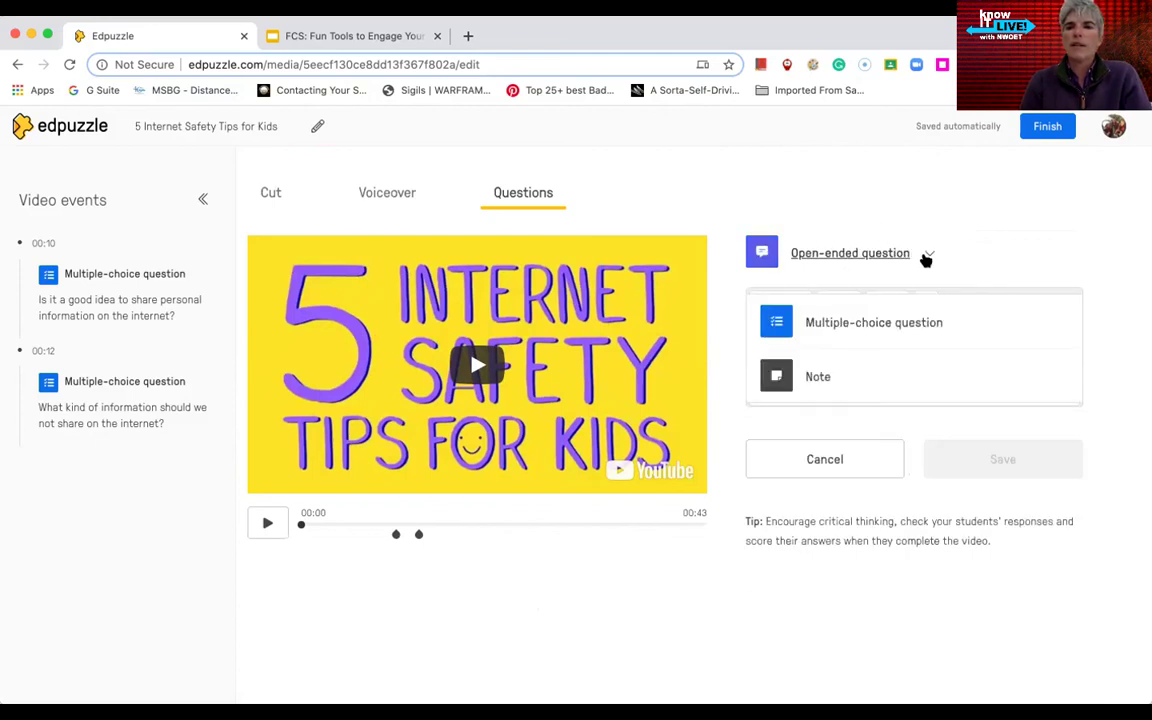
click(818, 378)
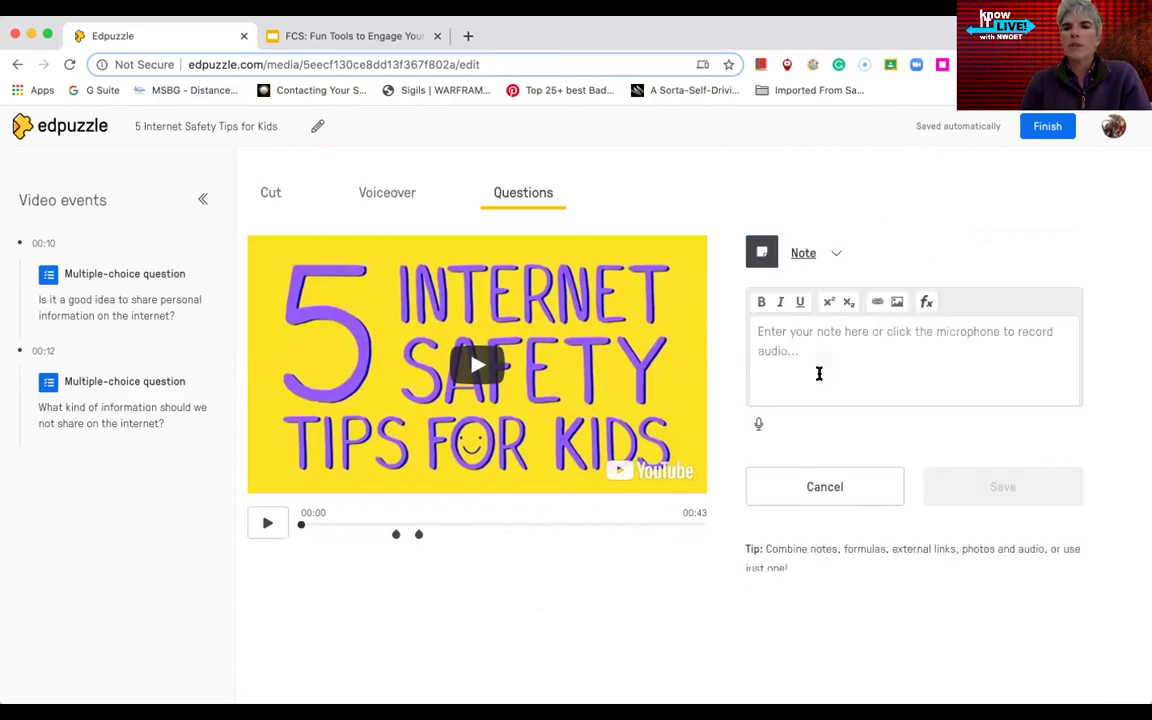
- Record a 6-second audio note and save it
click(758, 426)
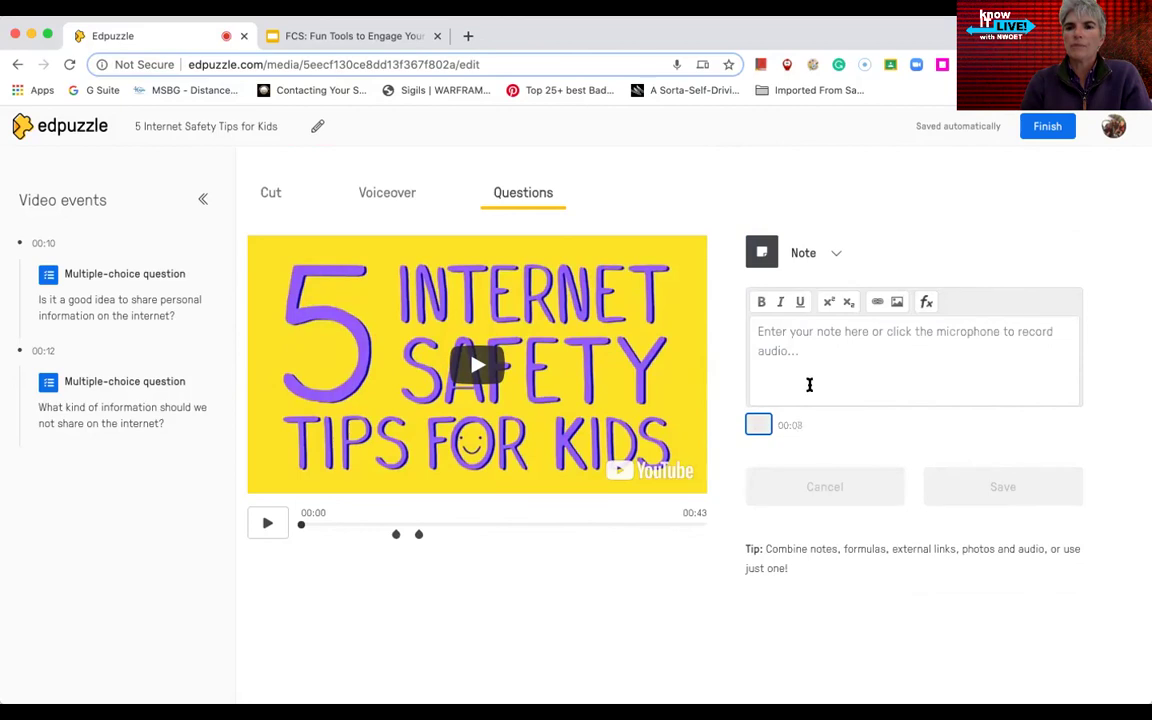
click(758, 424)
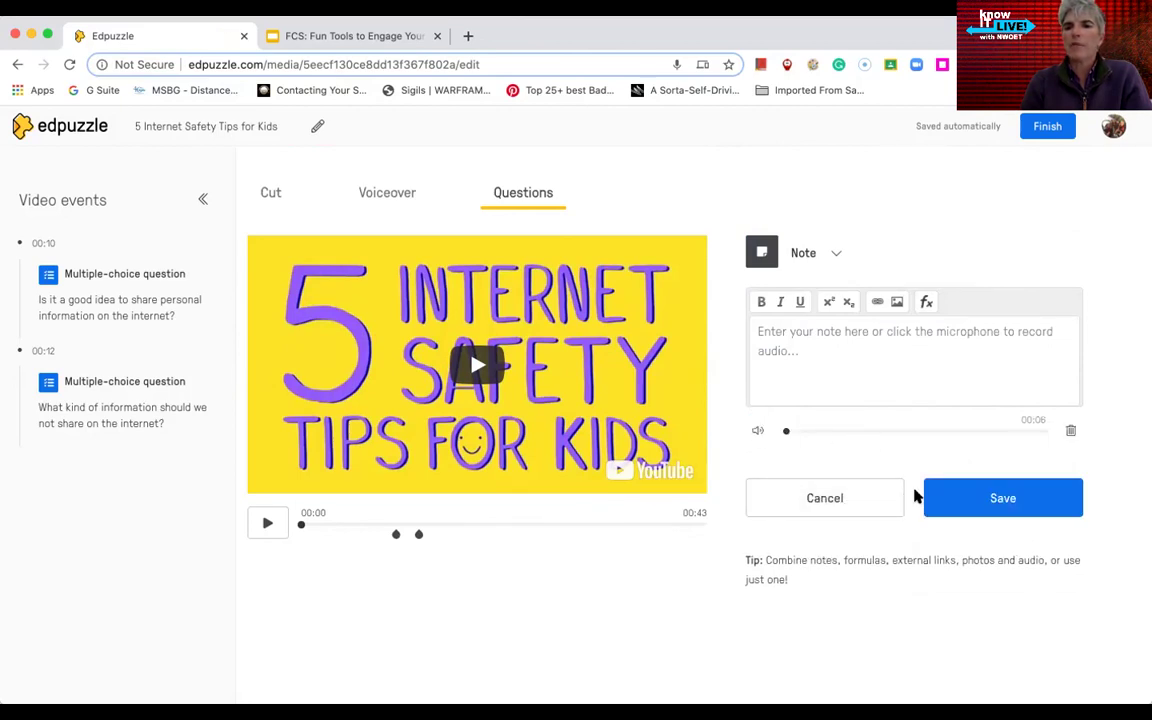
click(980, 498)
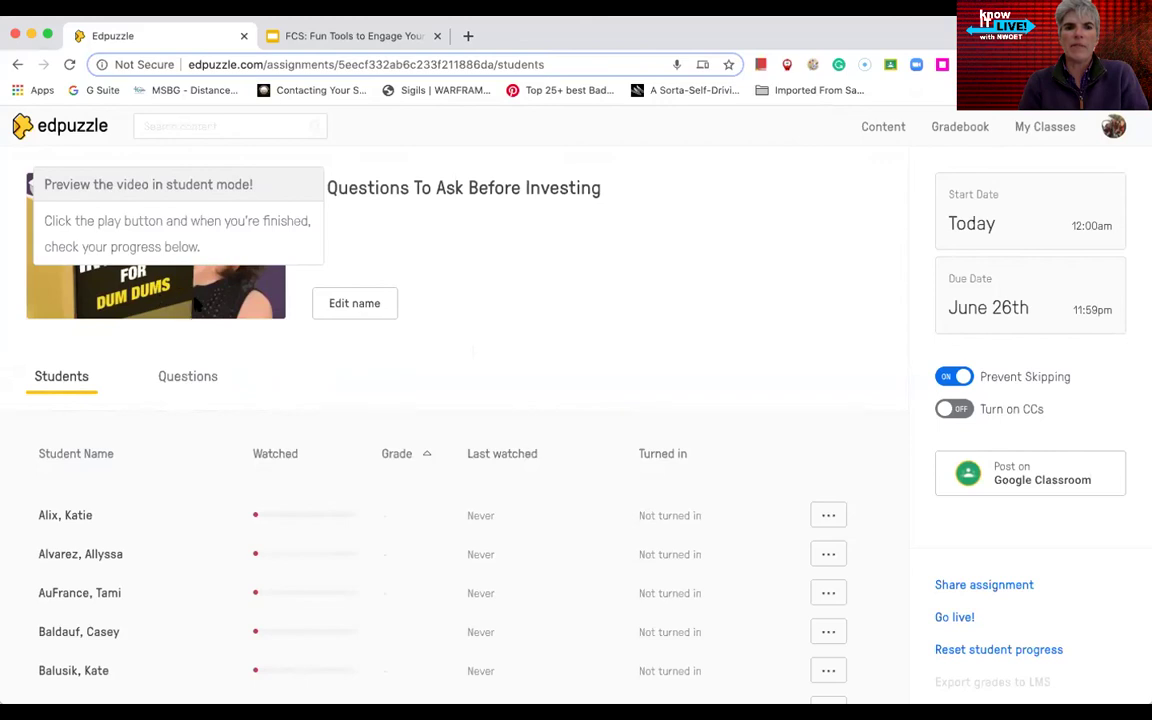
scroll(285, 357, down, 3)
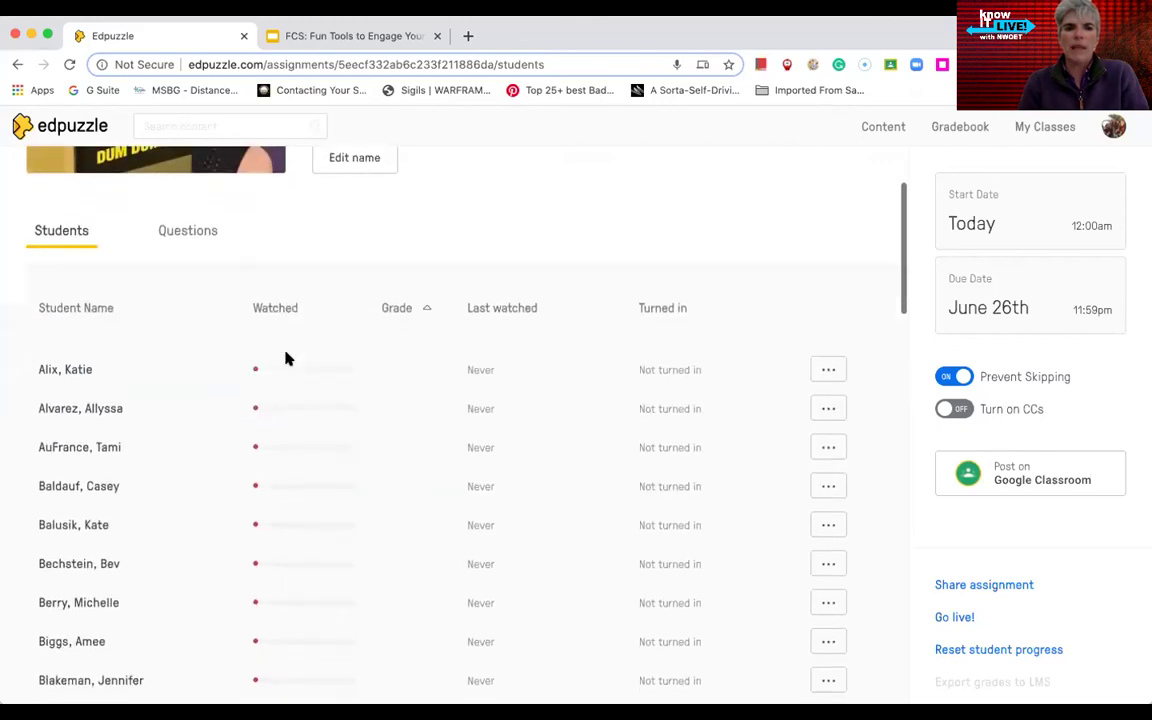
scroll(285, 357, down, 1)
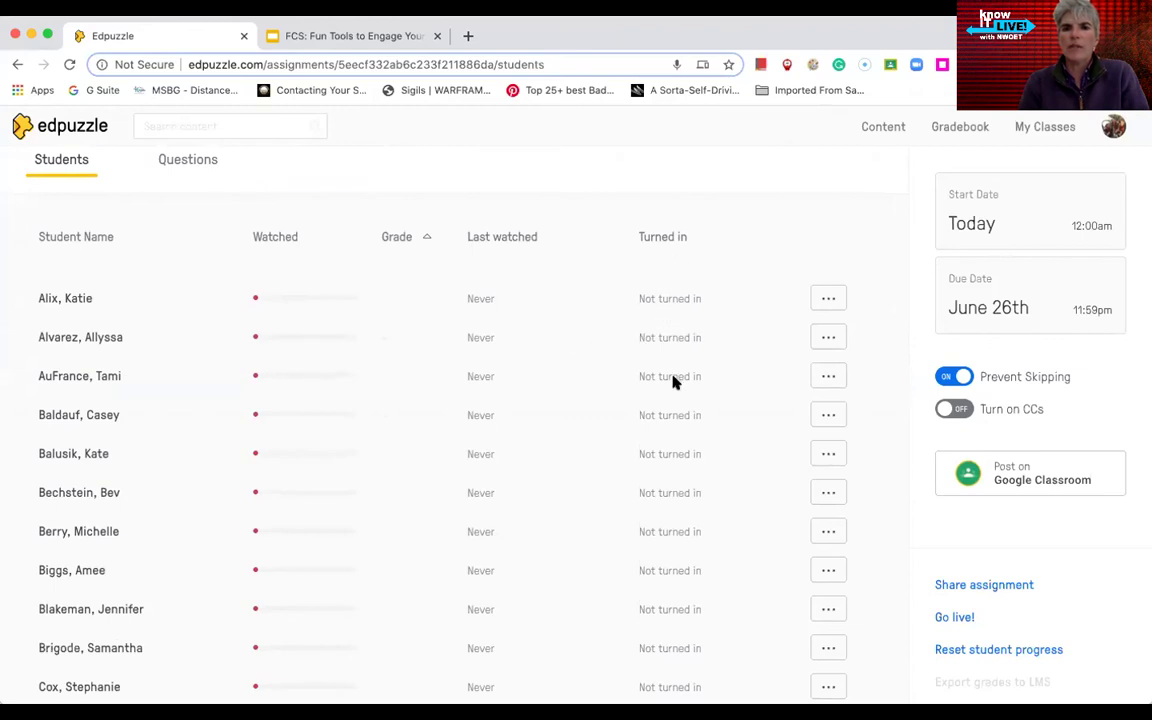
scroll(668, 497, down, 8)
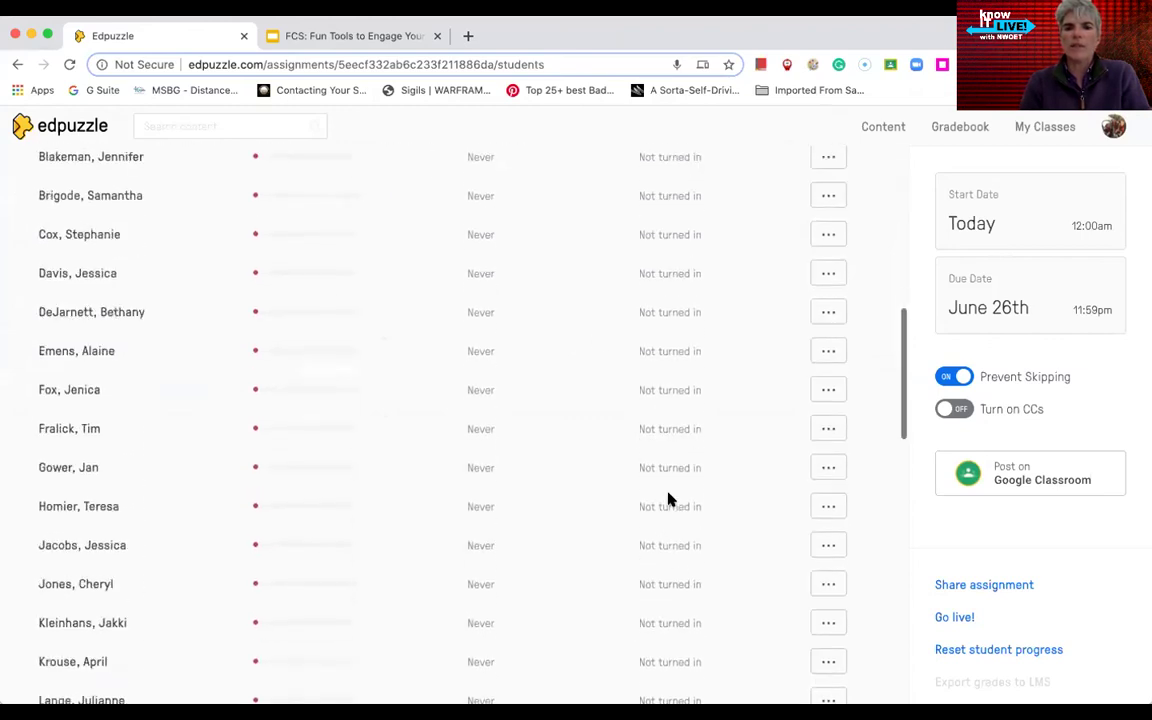
scroll(668, 497, down, 20)
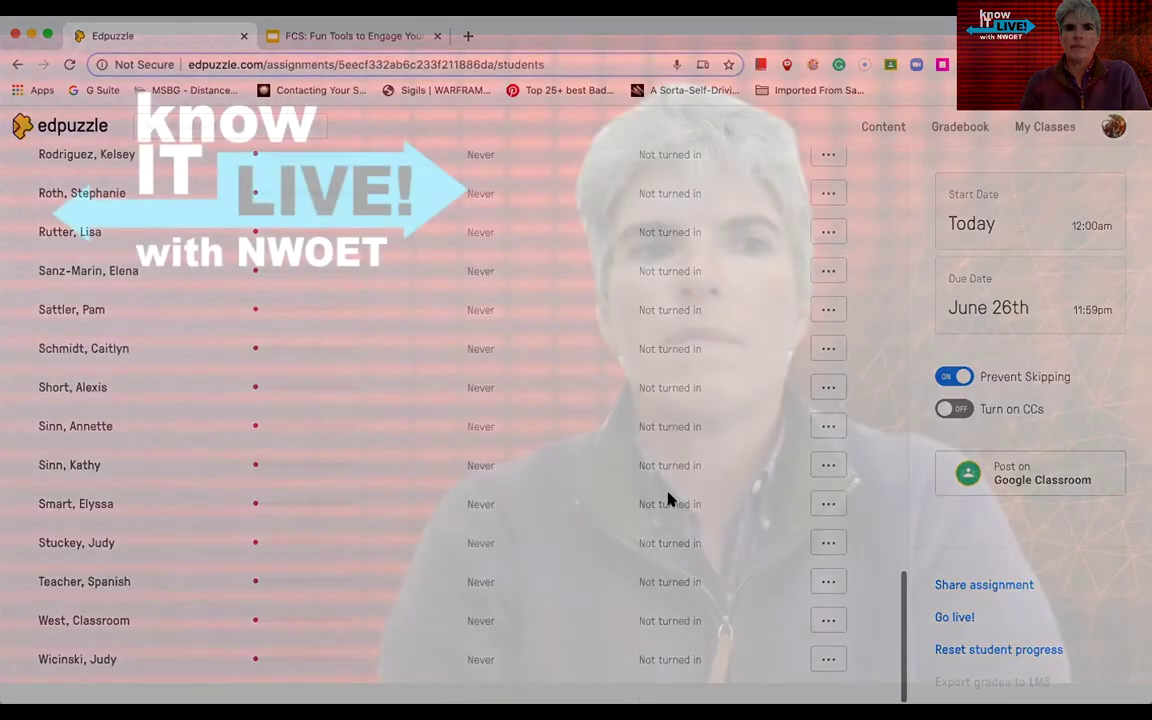